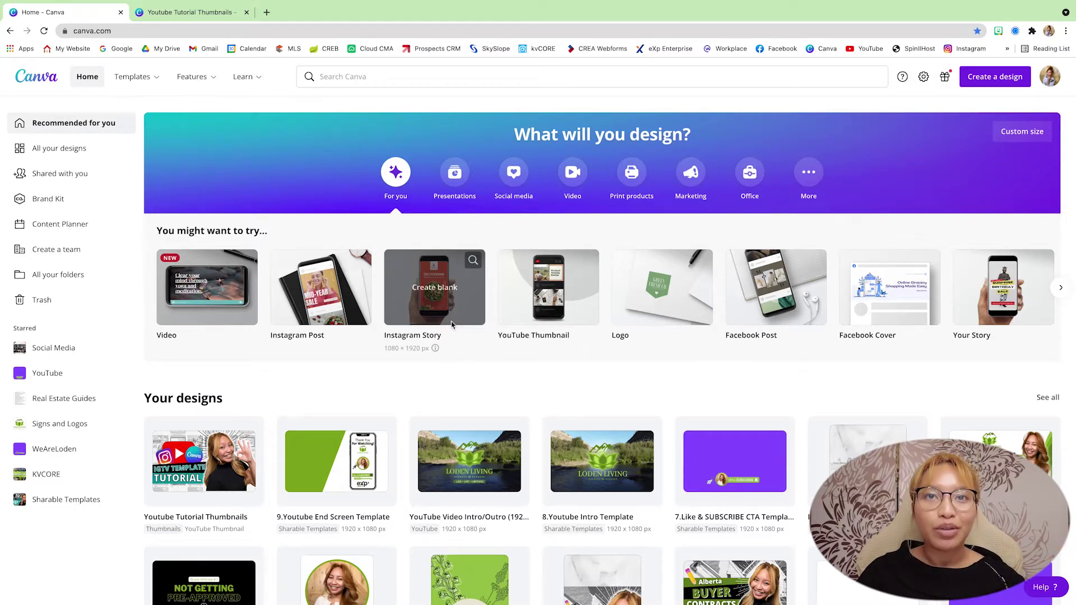
Create a blank Instagram Story design and add two more blank pages, giving three pages.
left_click(427, 293)
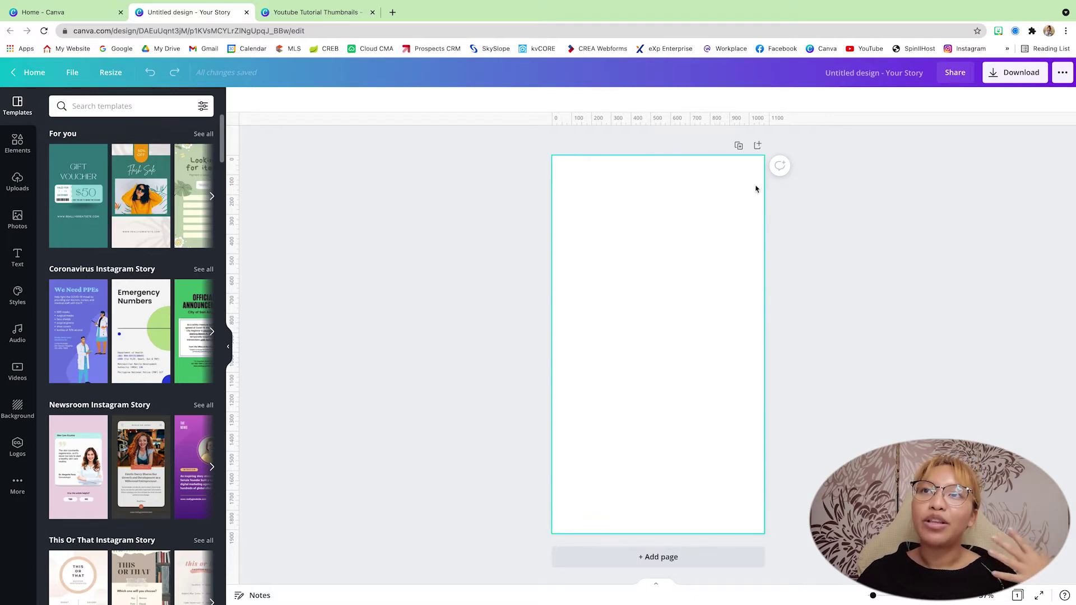
left_click(758, 146)
left_click(758, 162)
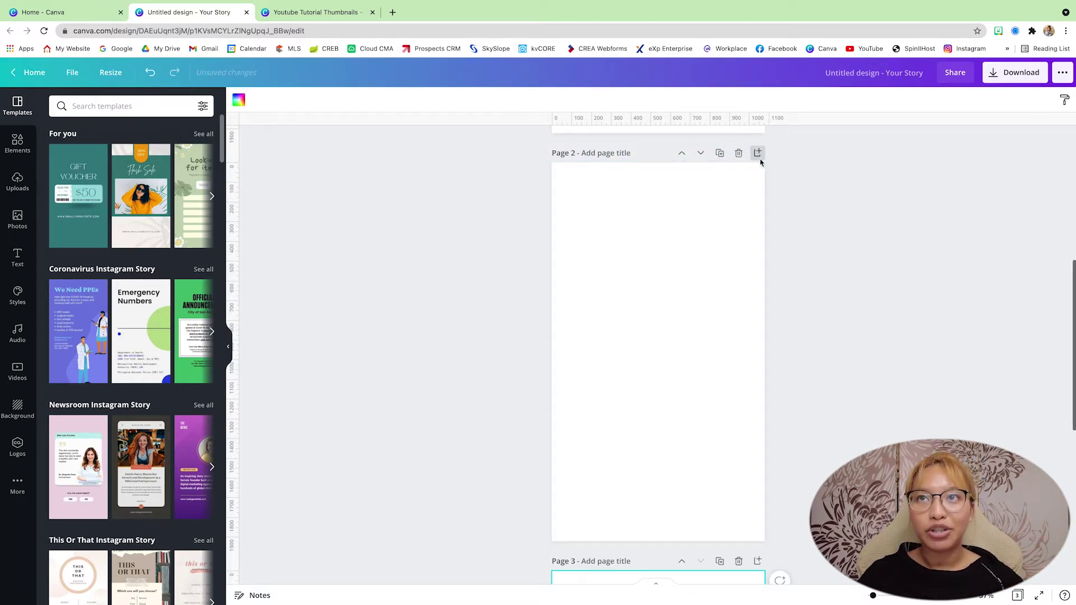
scroll(841, 221, "up", 10)
scroll(841, 220, "up", 2)
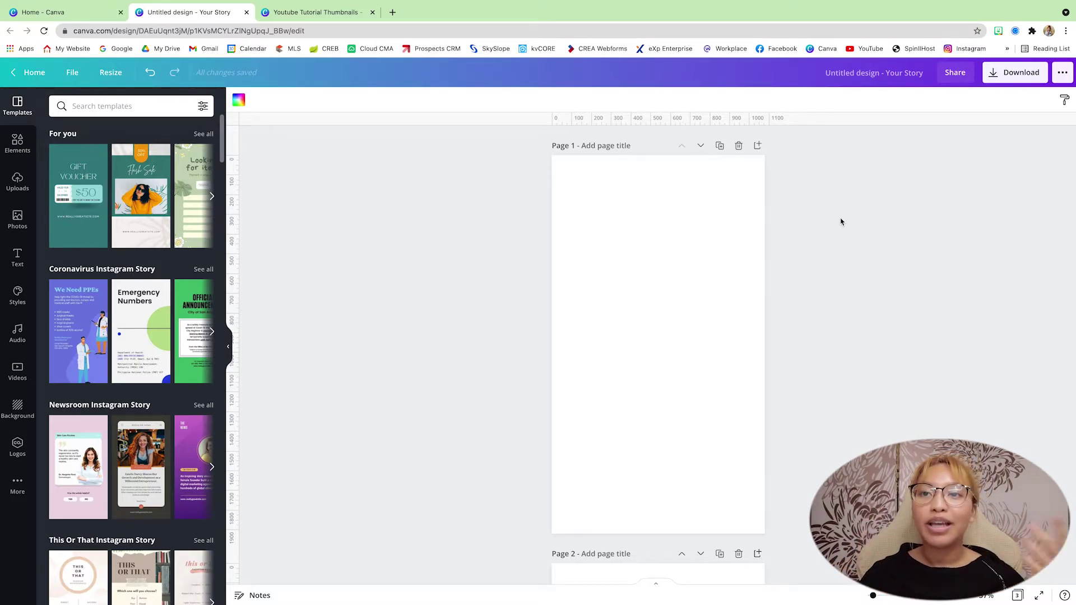
scroll(841, 222, "down", 7)
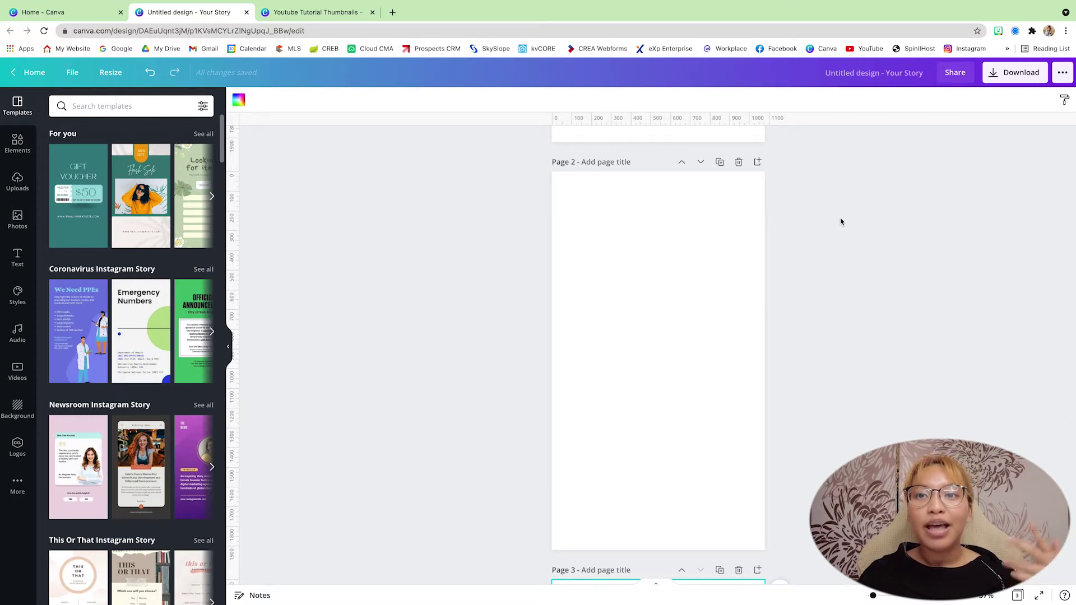
scroll(841, 221, "down", 6)
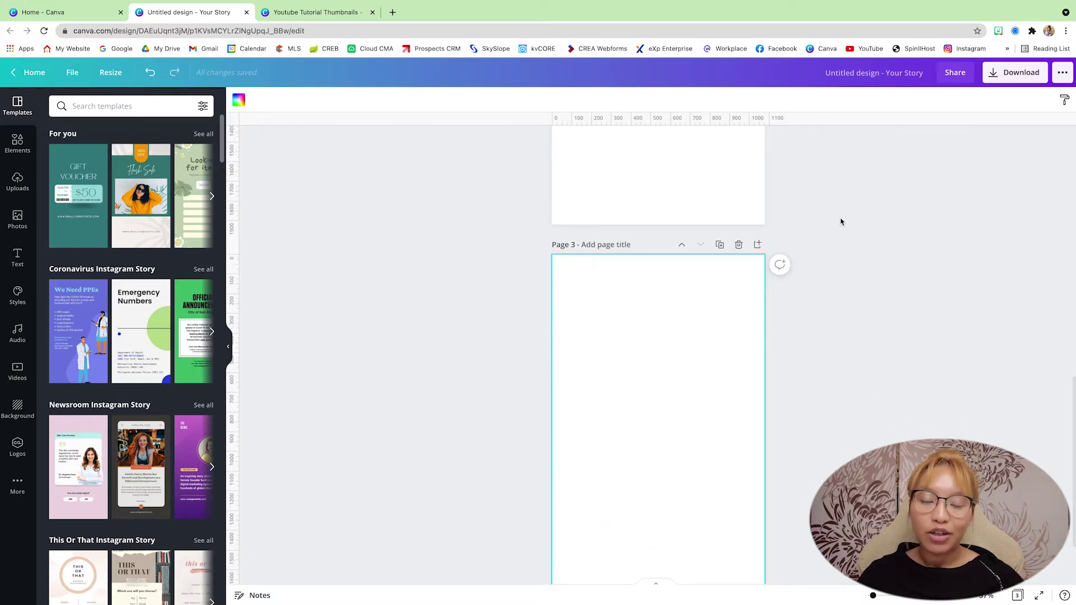
scroll(841, 221, "down", 2)
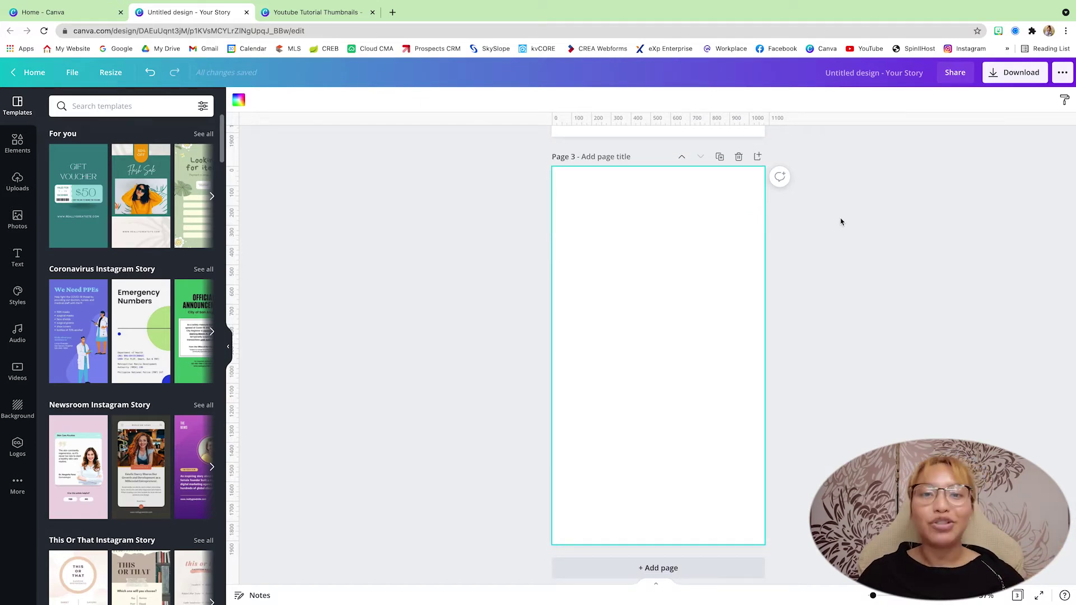
scroll(841, 222, "up", 15)
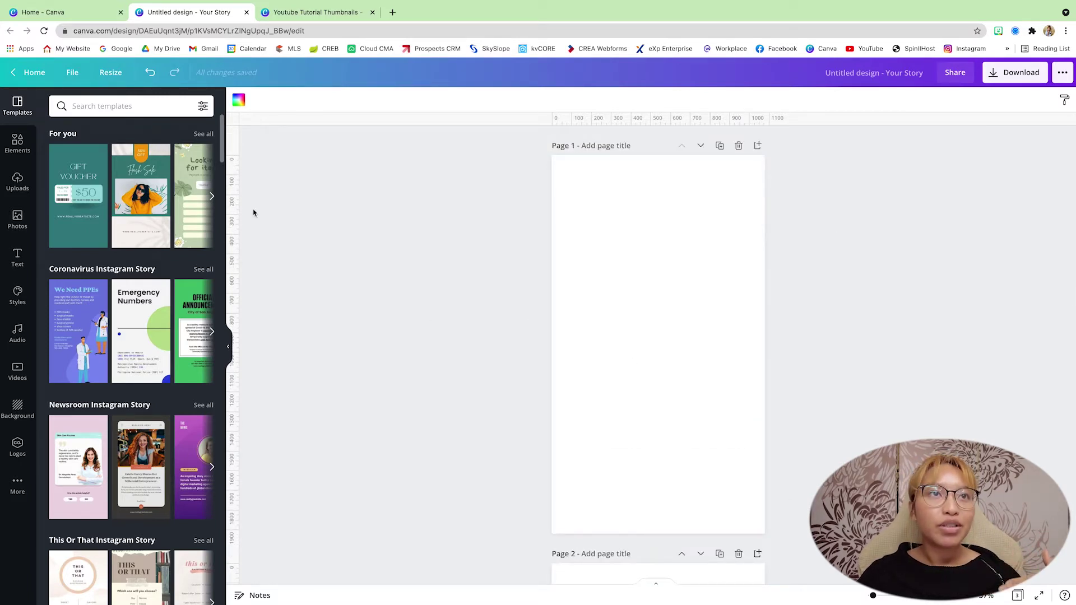
Toggle Show rulers and Show guides off and back on, then bring up the Elements library.
left_click(72, 78)
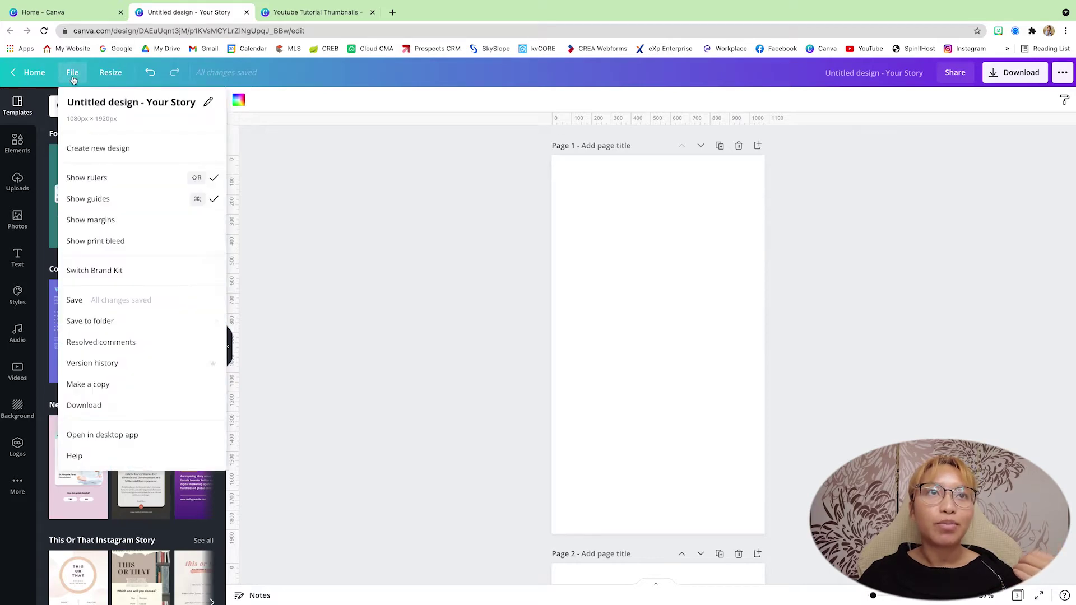
left_click(96, 185)
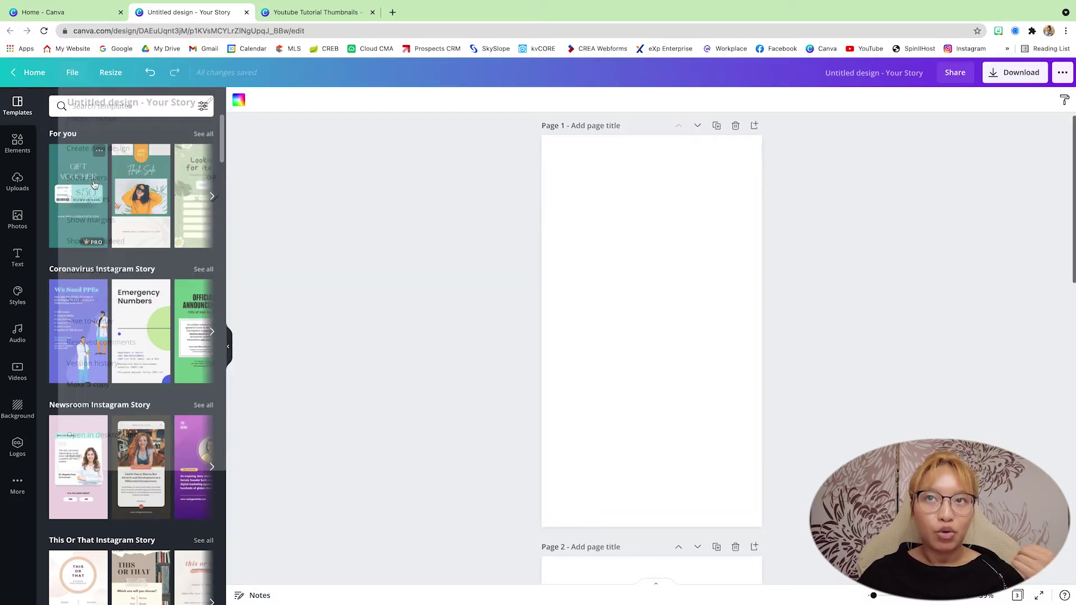
left_click(75, 75)
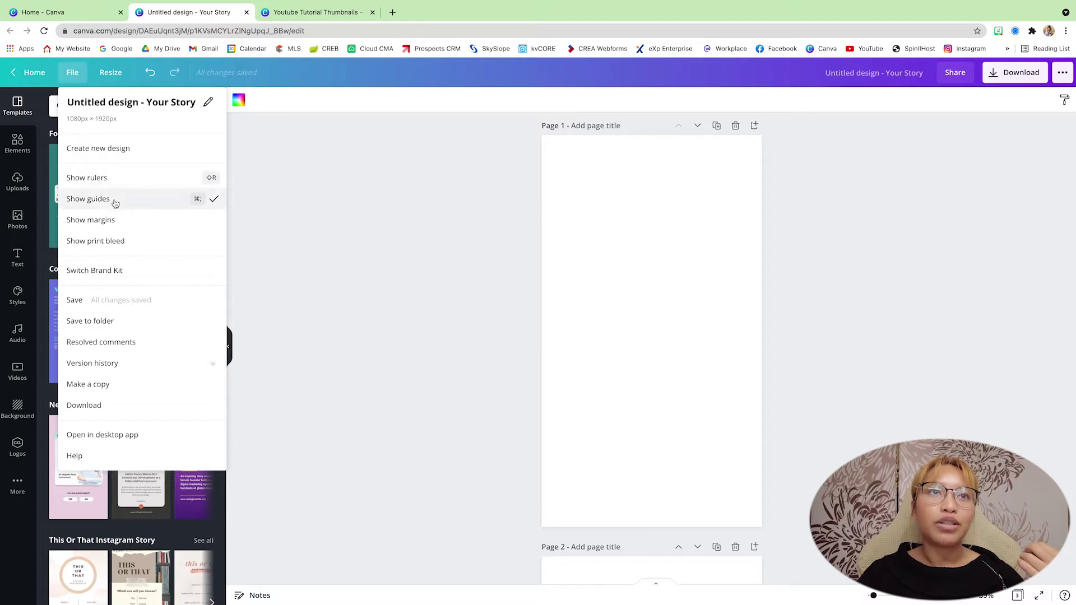
left_click(113, 202)
left_click(74, 76)
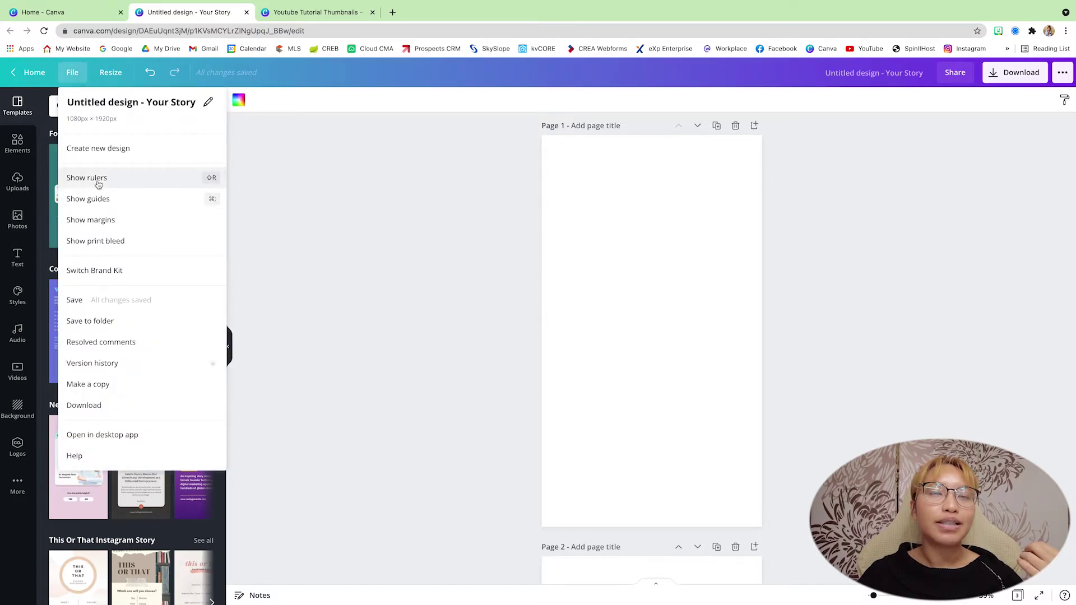
left_click(96, 179)
left_click(69, 77)
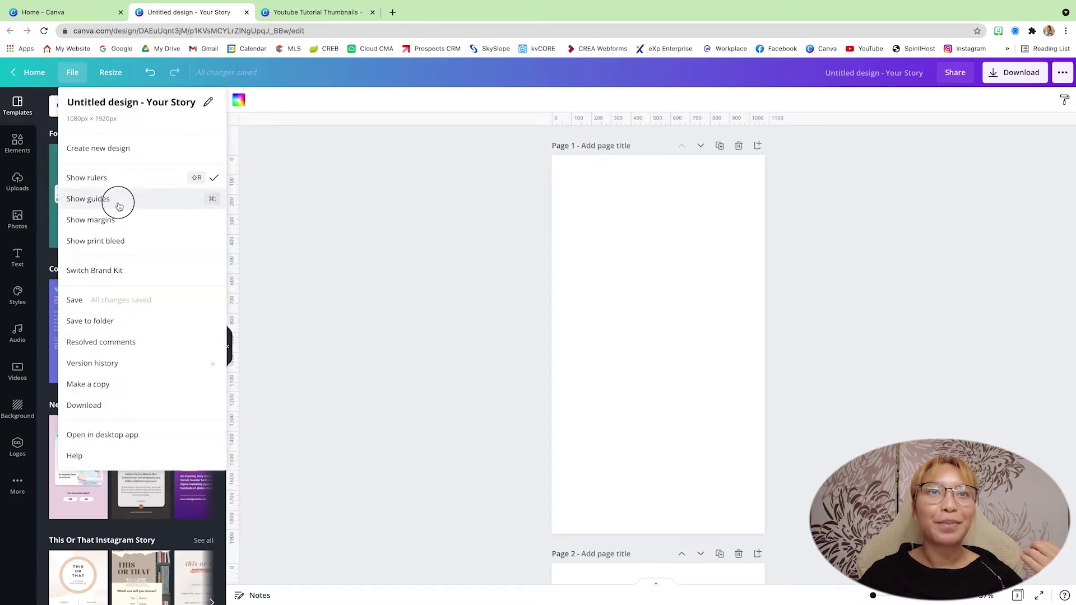
left_click(115, 200)
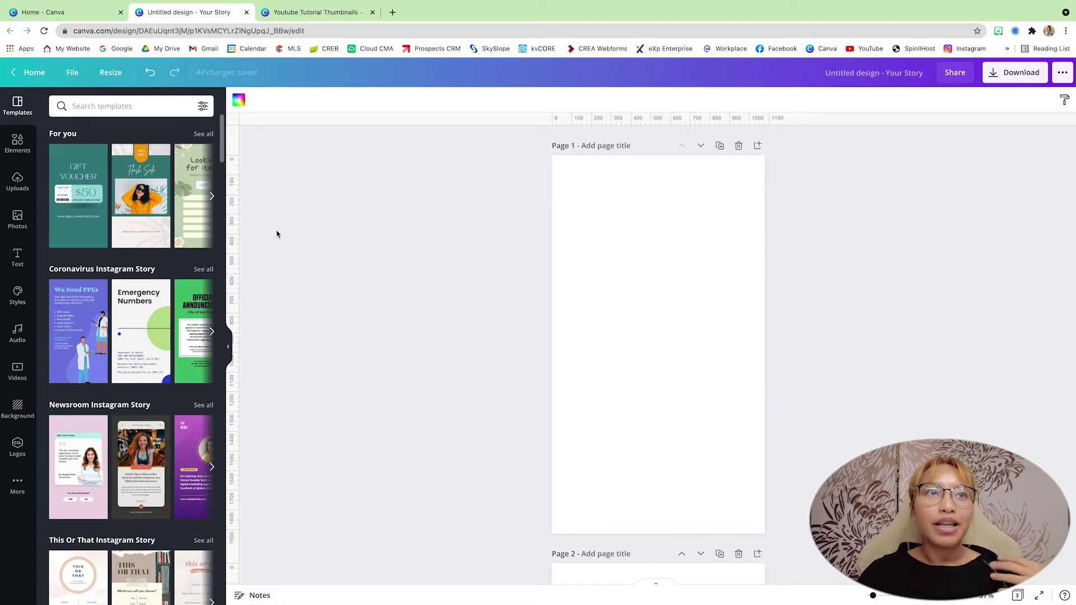
left_click(18, 143)
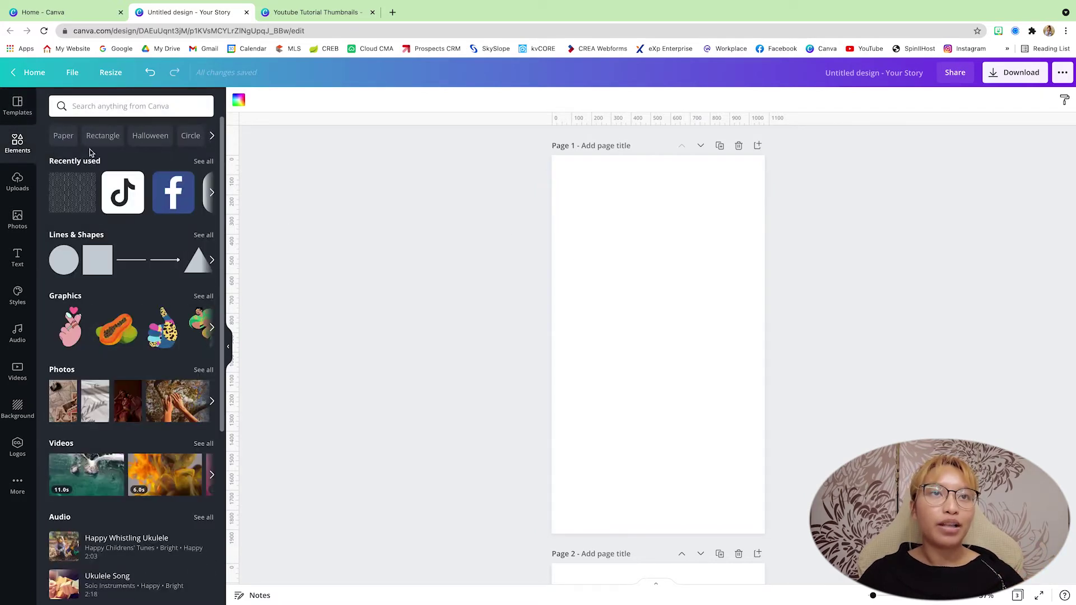
Add a square to page 1, stretch it to full page width and center it vertically.
left_click(96, 256)
left_click_drag(626, 337, 581, 316)
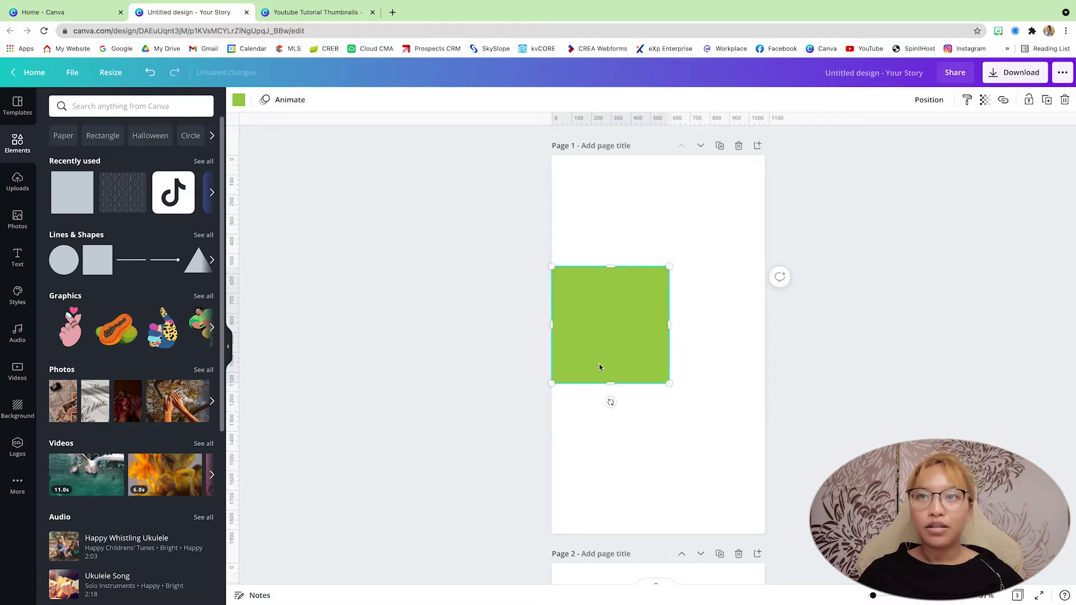
left_click_drag(669, 384, 805, 436)
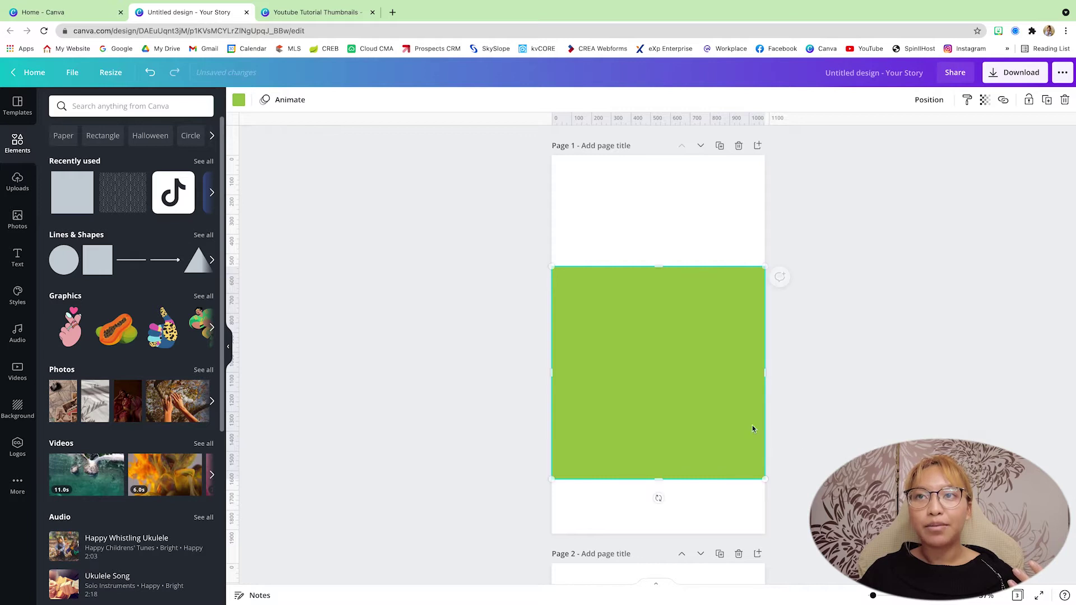
left_click(929, 99)
left_click(805, 198)
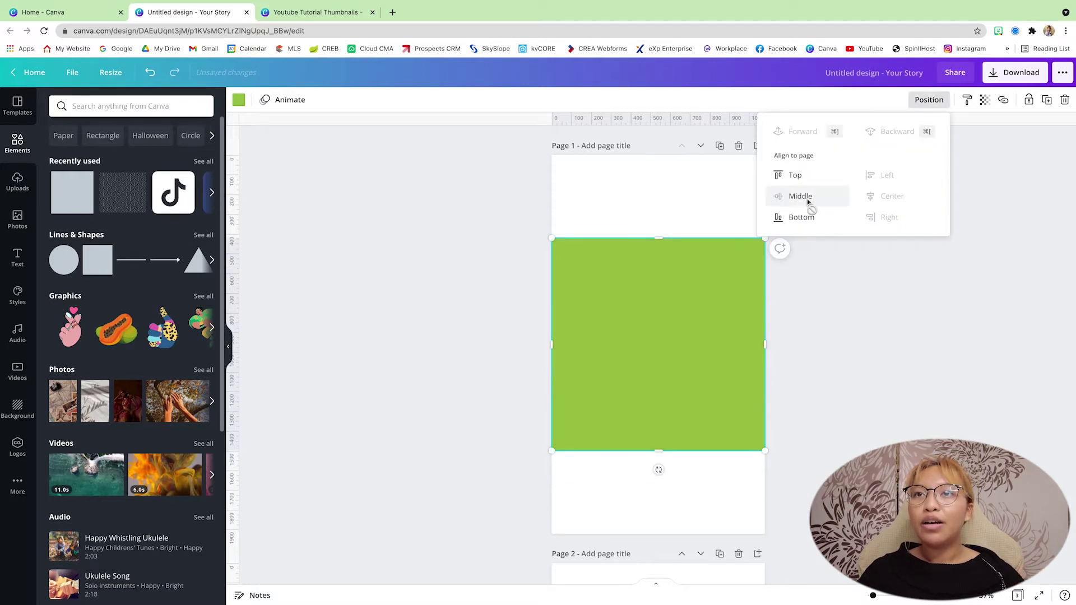
key("Escape")
Drag horizontal guides to the square's top and bottom edges, then delete the square.
left_click_drag(564, 114, 562, 234)
left_click_drag(586, 118, 596, 452)
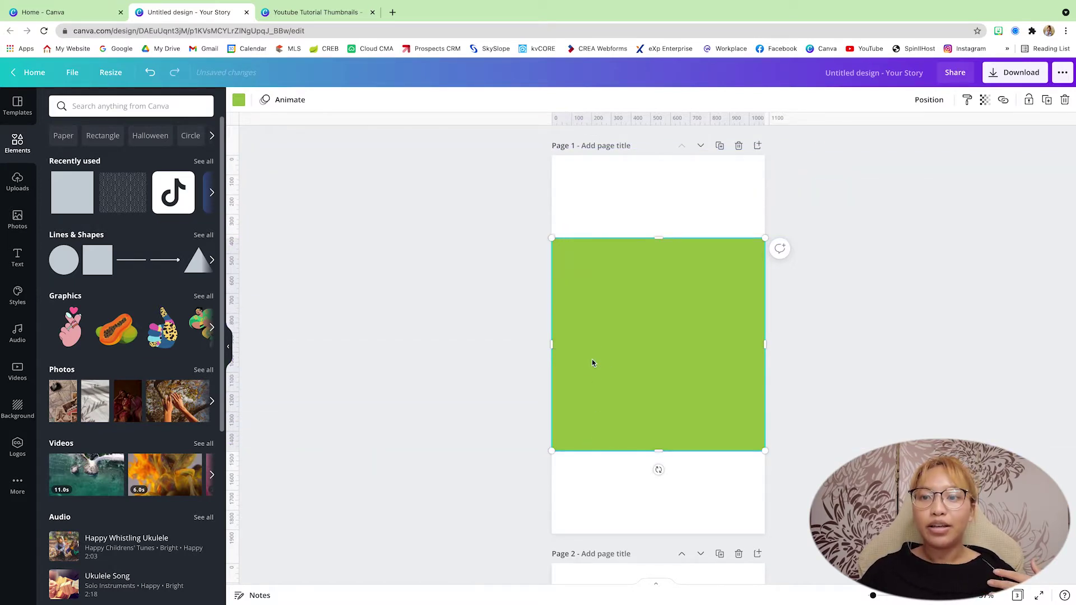
key("Delete")
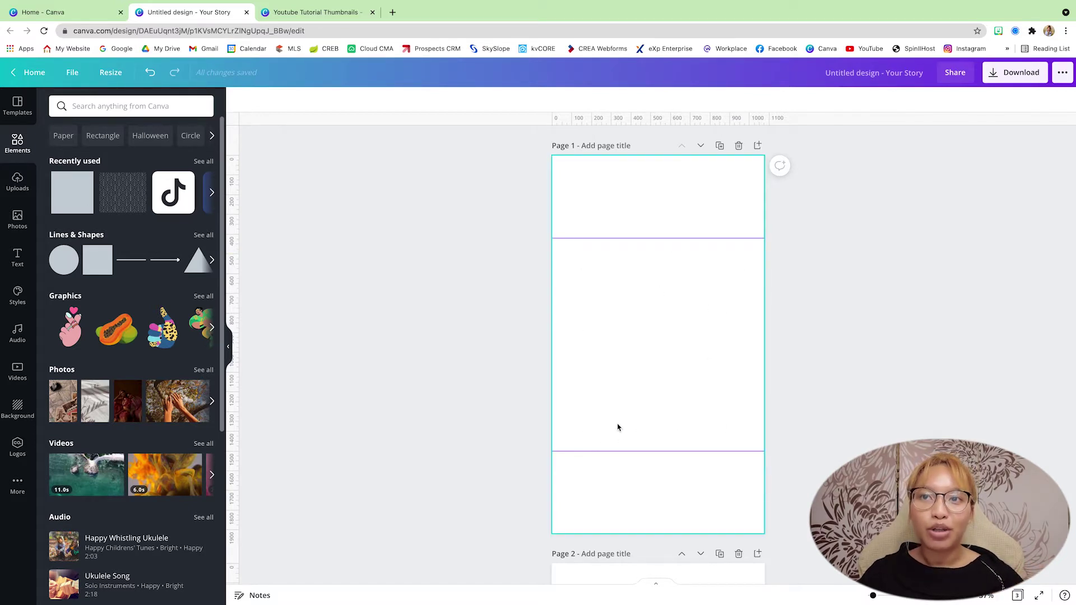
scroll(717, 389, "down", 8)
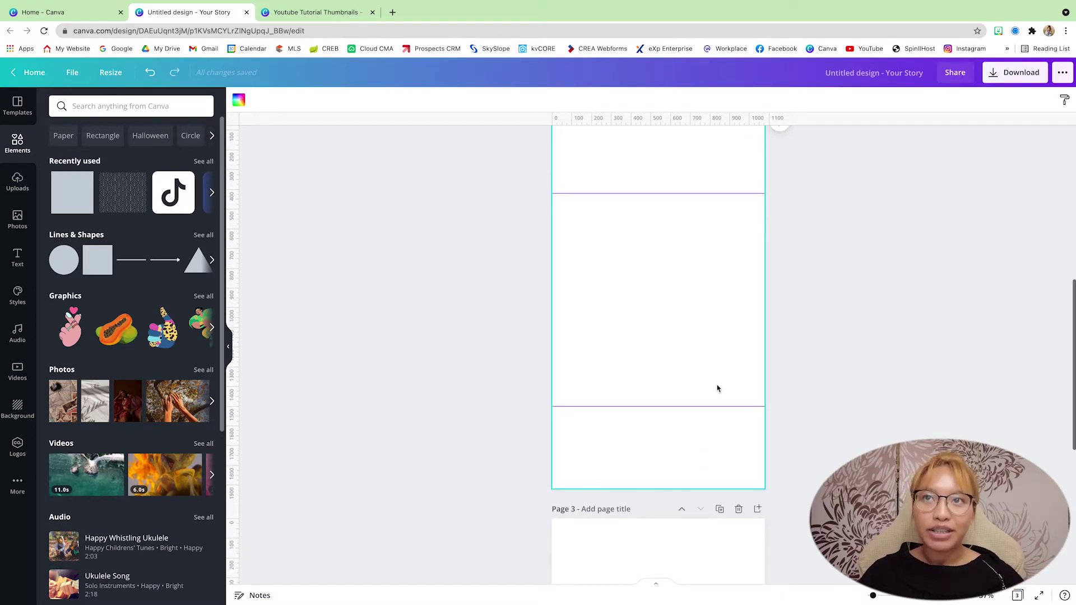
scroll(718, 388, "down", 5)
scroll(718, 388, "up", 7)
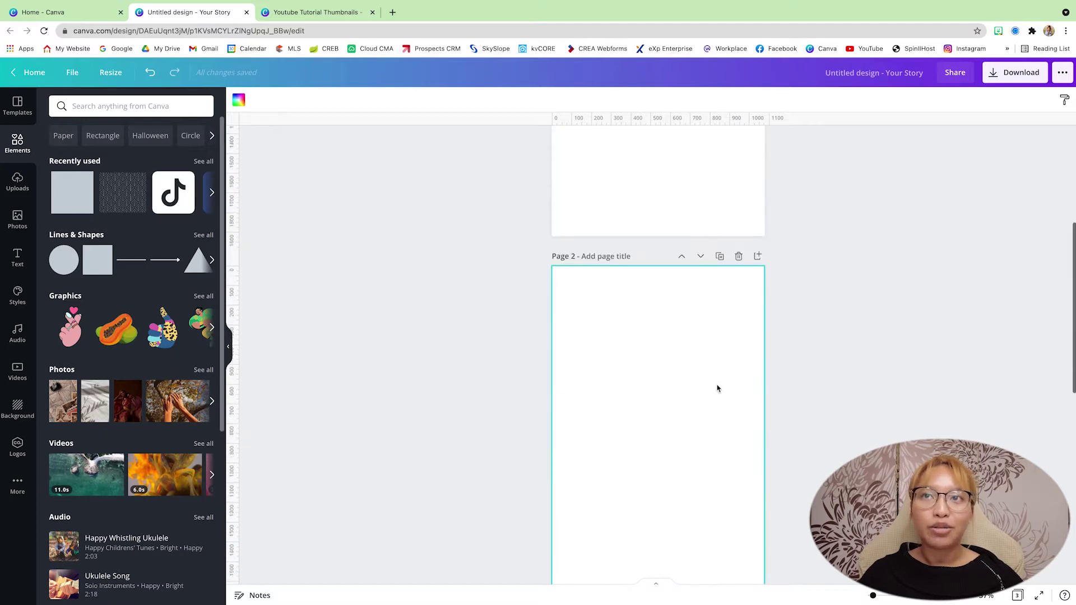
scroll(716, 385, "up", 1)
scroll(716, 385, "up", 6)
left_click(720, 287)
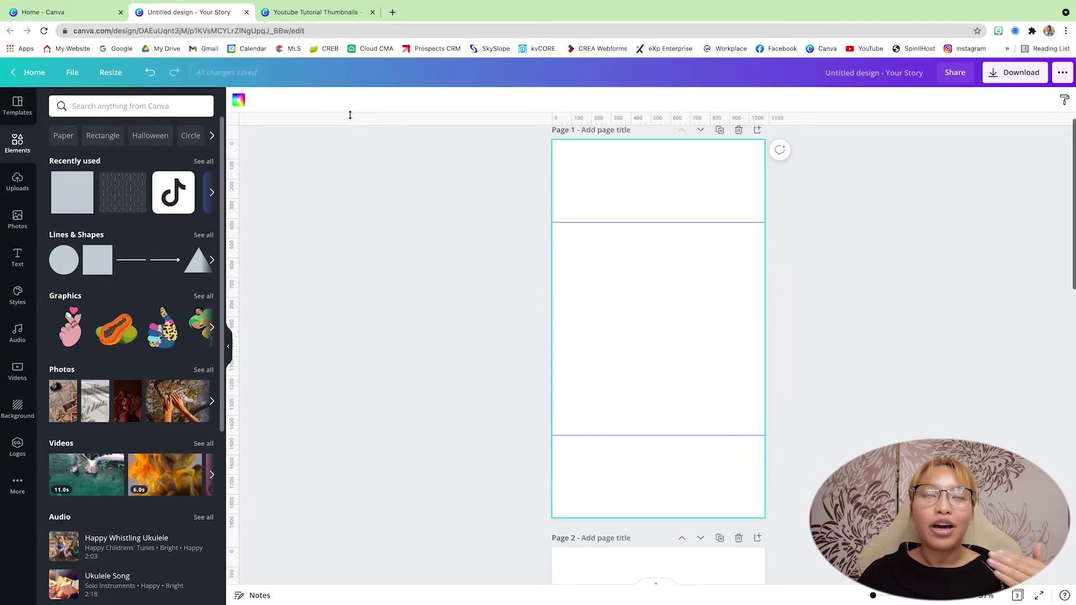
Detach and copy the Email Signature Tutorial thumbnail's background image, undo, and return to the Story.
left_click(325, 12)
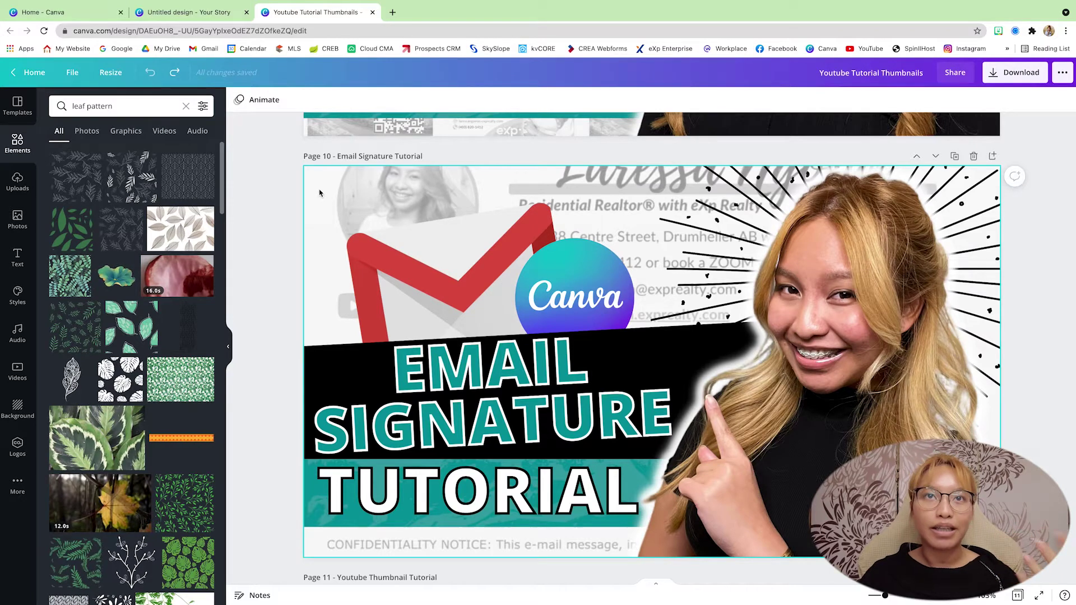
right_click(319, 192)
left_click(359, 327)
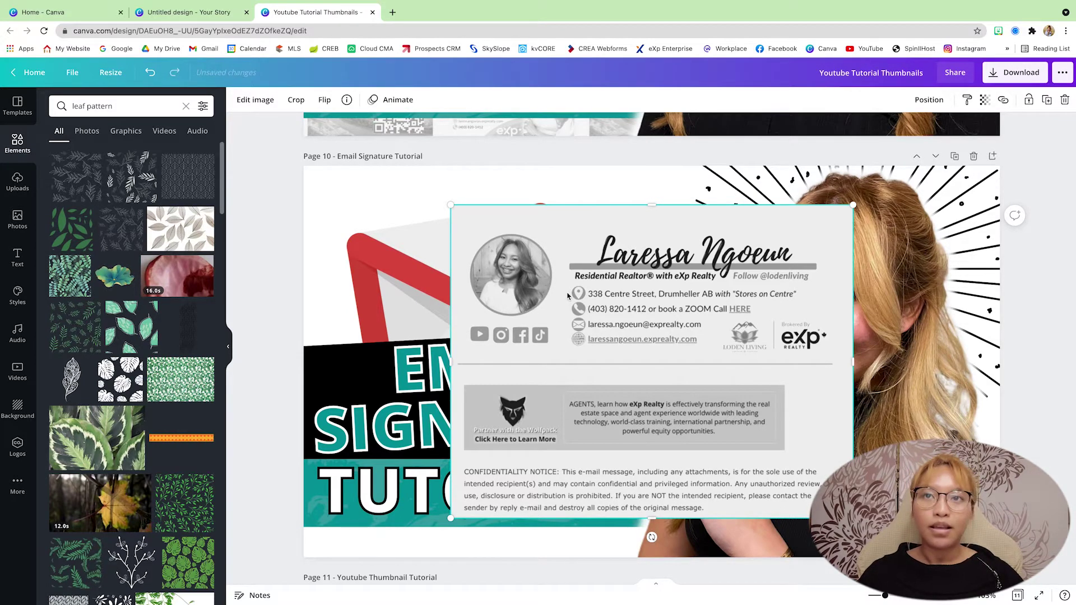
key("ctrl+z")
left_click(192, 12)
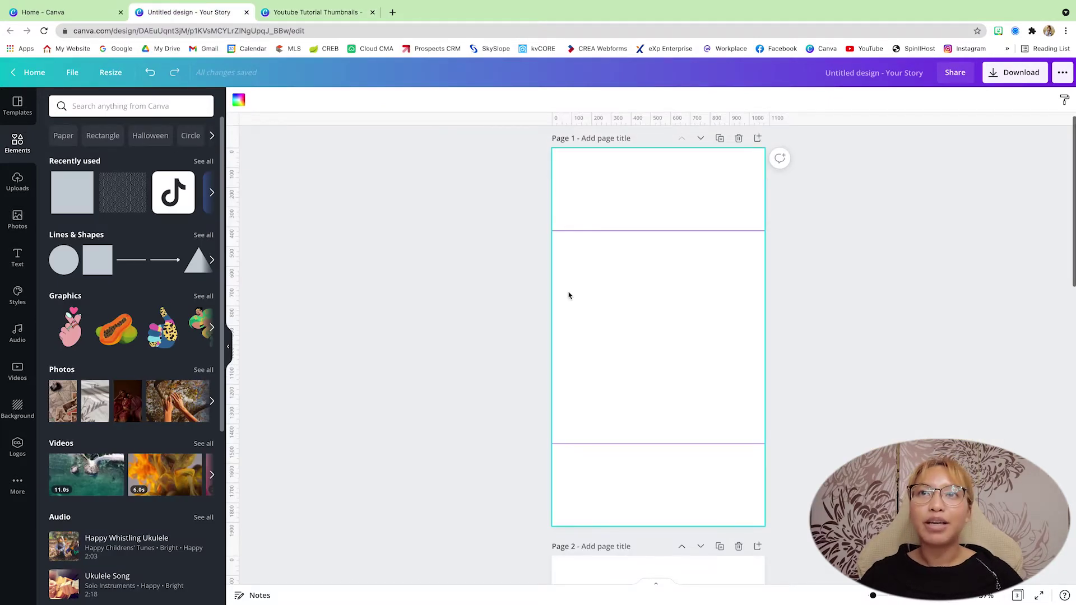
Paste the signature image onto page 1, sized to page width between the two guides.
key("ctrl+v")
left_click_drag(702, 186, 649, 255)
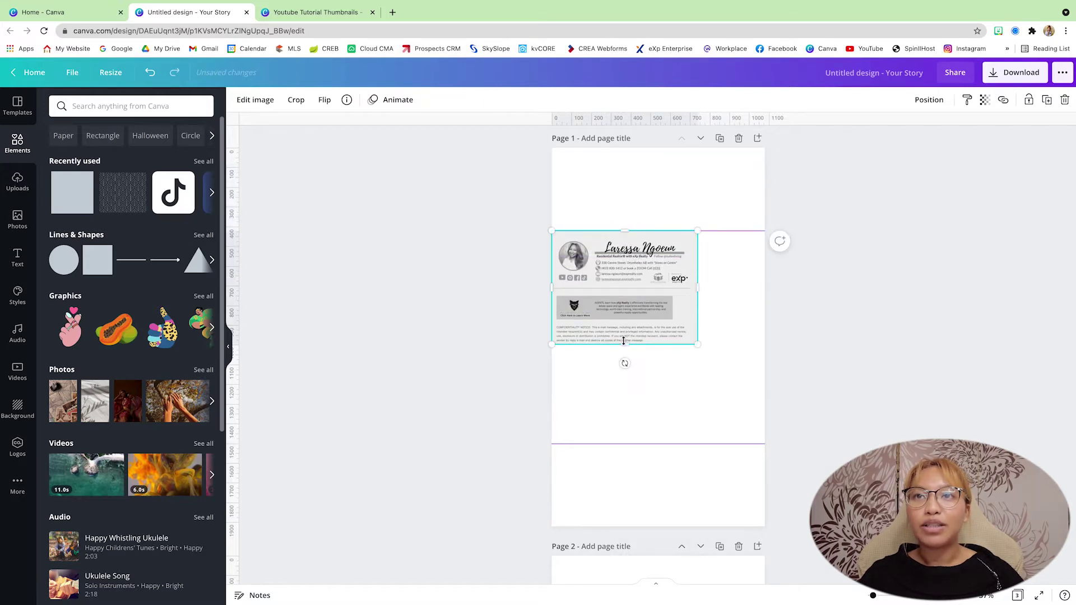
left_click_drag(695, 342, 770, 381)
left_click_drag(661, 395, 657, 443)
double_click(691, 352)
left_click(877, 353)
left_click_drag(663, 329, 678, 330)
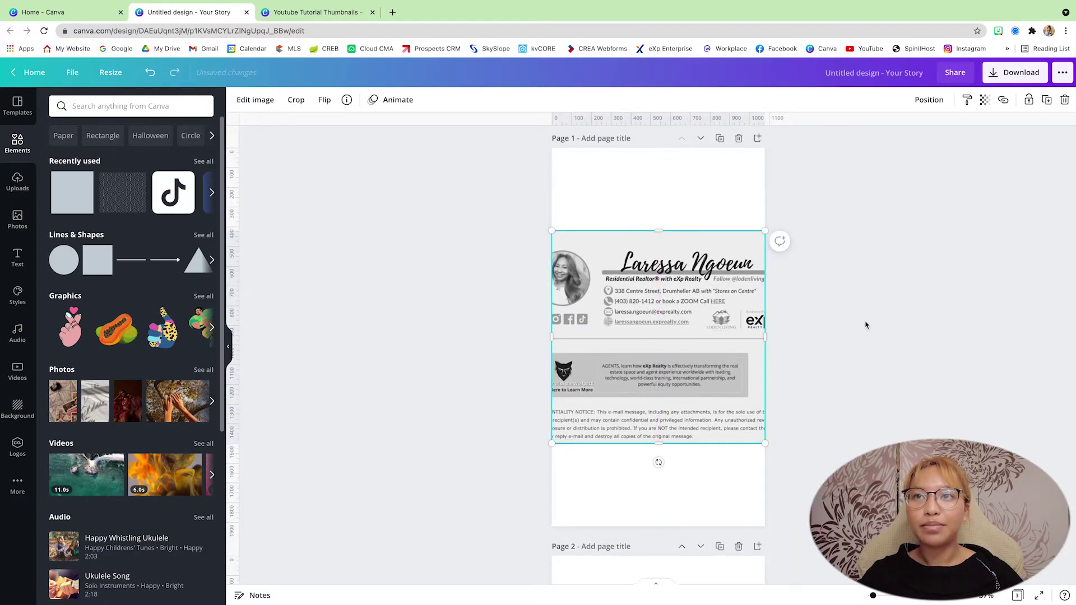
Set the signature image's transparency to 70, then switch to the YouTube Tutorial Thumbnails design.
left_click(985, 100)
left_click(970, 132)
type("70")
key("Return")
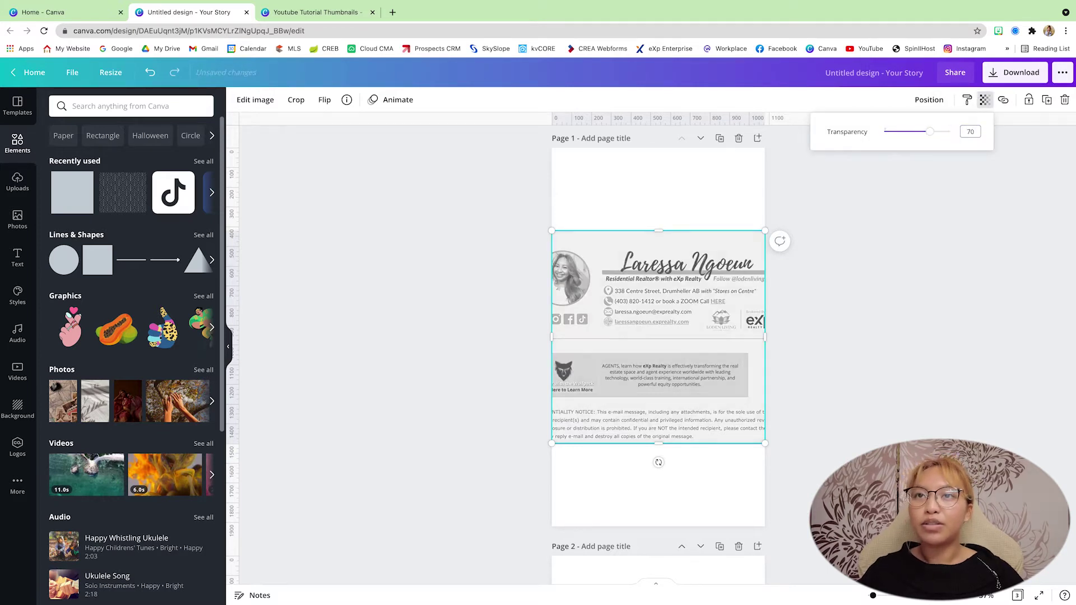
left_click(914, 231)
left_click(285, 13)
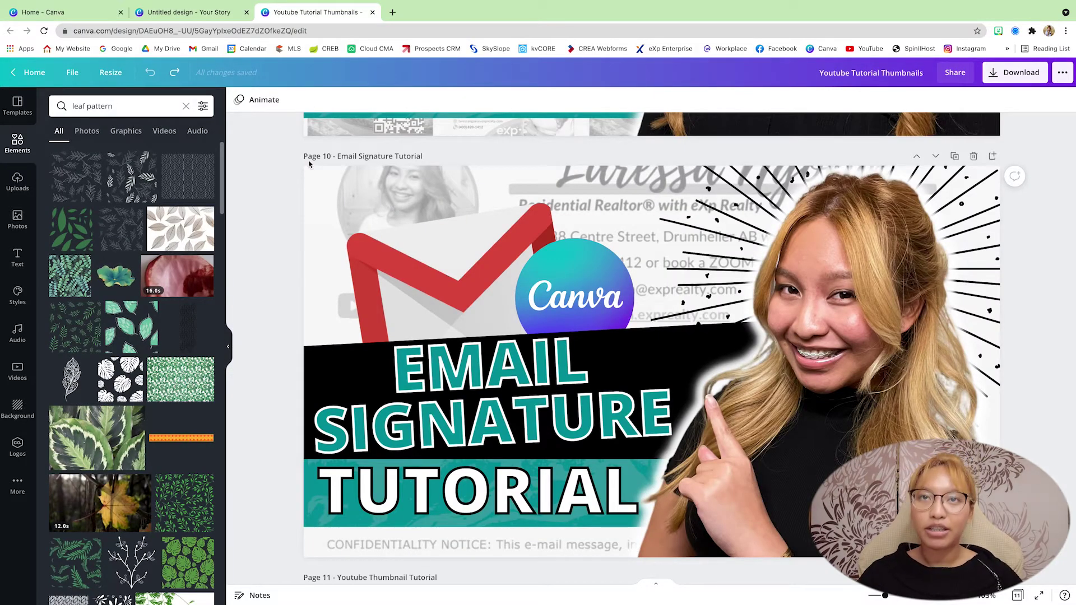
Box-select every element of the Email Signature Tutorial thumbnail.
left_click_drag(281, 179, 1037, 546)
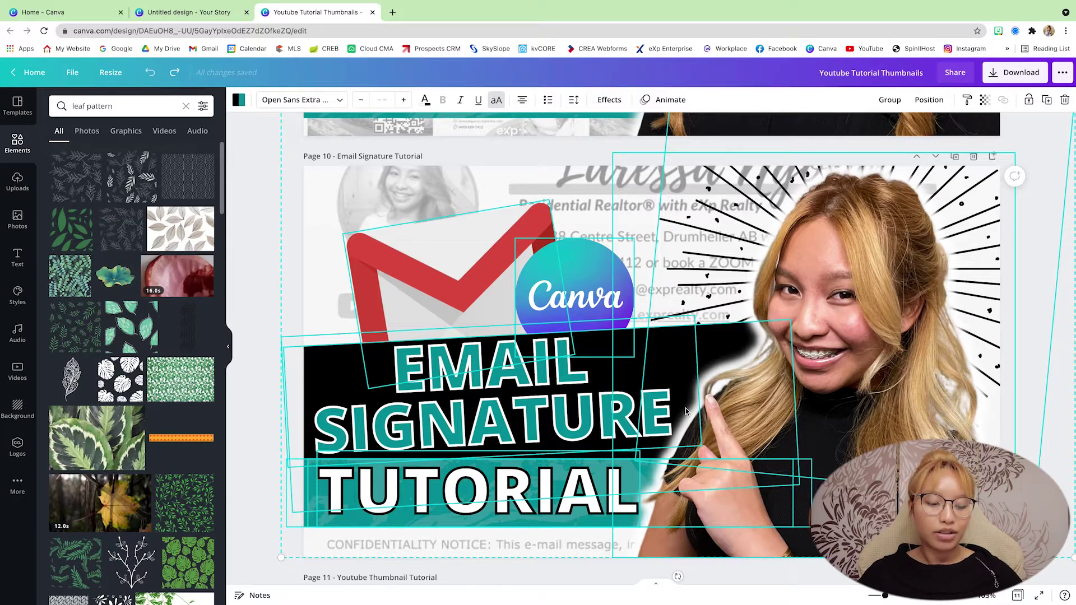
Paste the thumbnail group onto the Story's page 1 and move it over the faded signature.
left_click(188, 14)
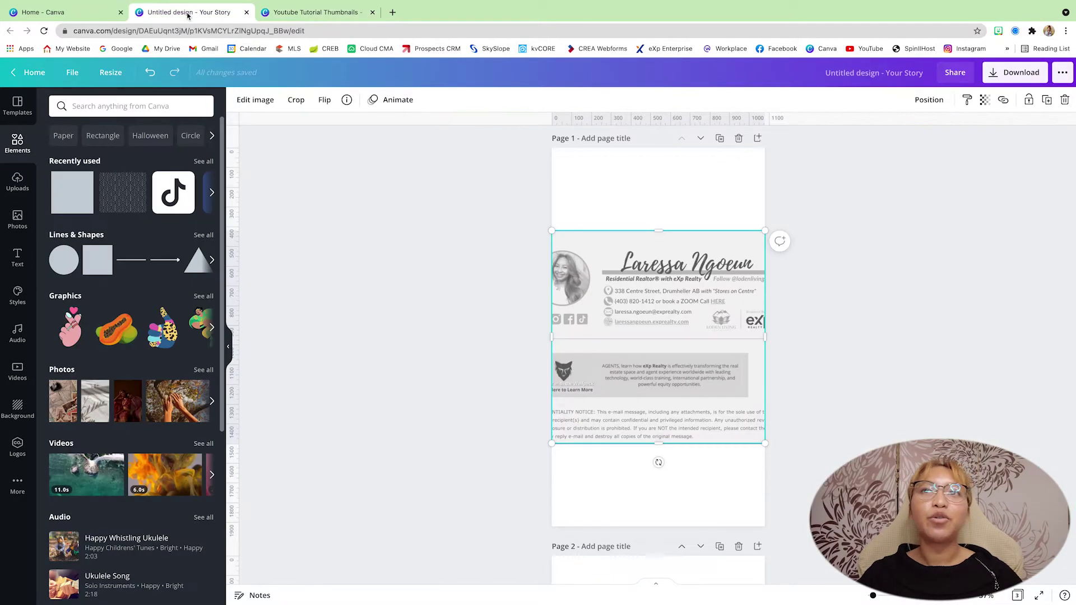
left_click(459, 293)
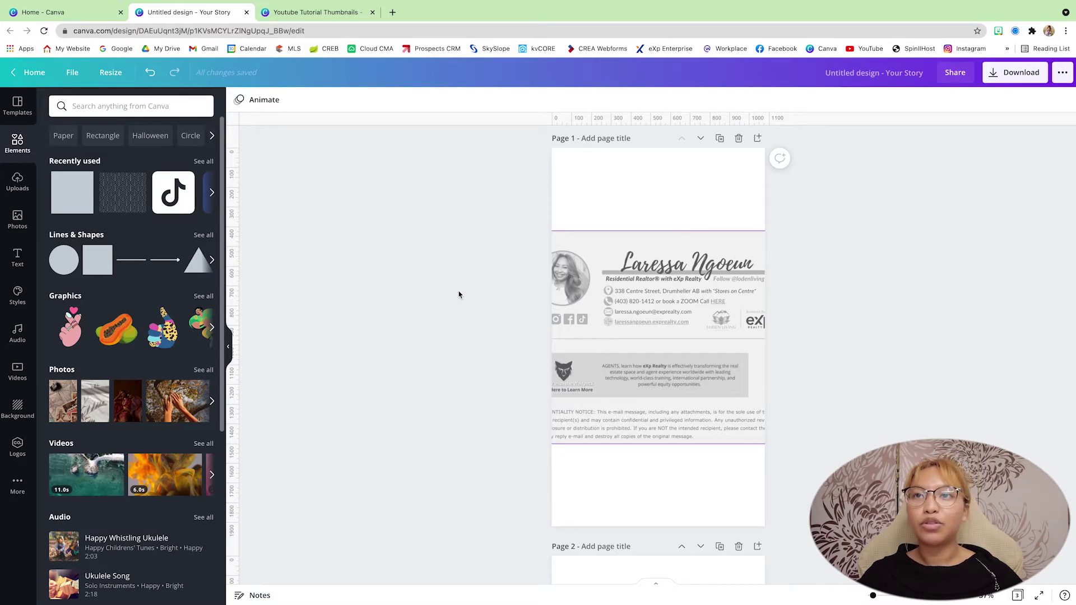
key("ctrl+v")
left_click_drag(730, 196, 725, 263)
left_click(827, 316)
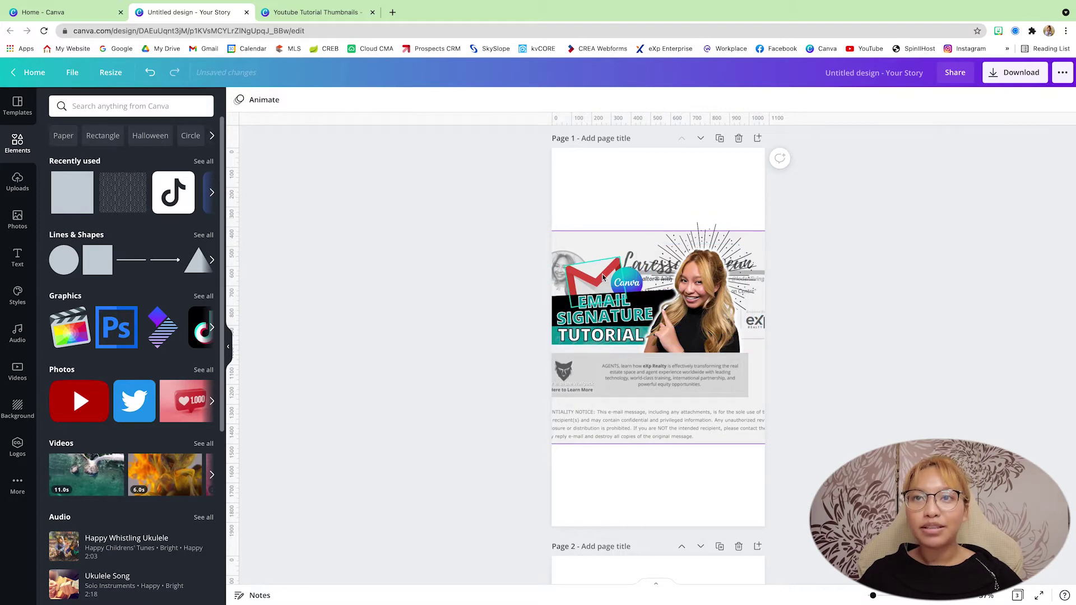
Select the email-signature image beneath the thumbnail and lock it.
left_click(775, 324)
left_click_drag(775, 324, 718, 272)
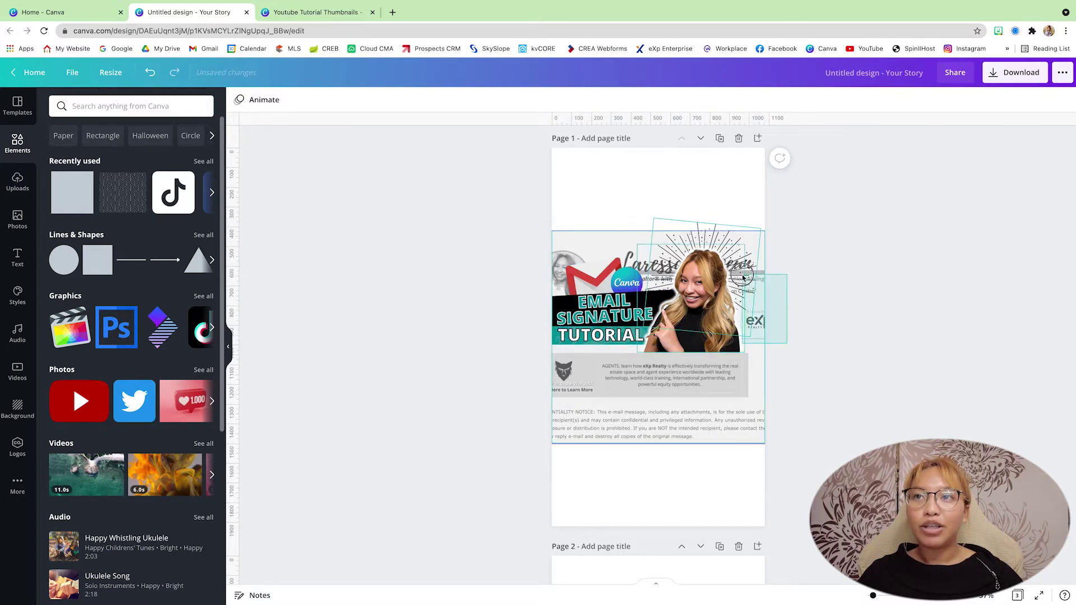
left_click(642, 397)
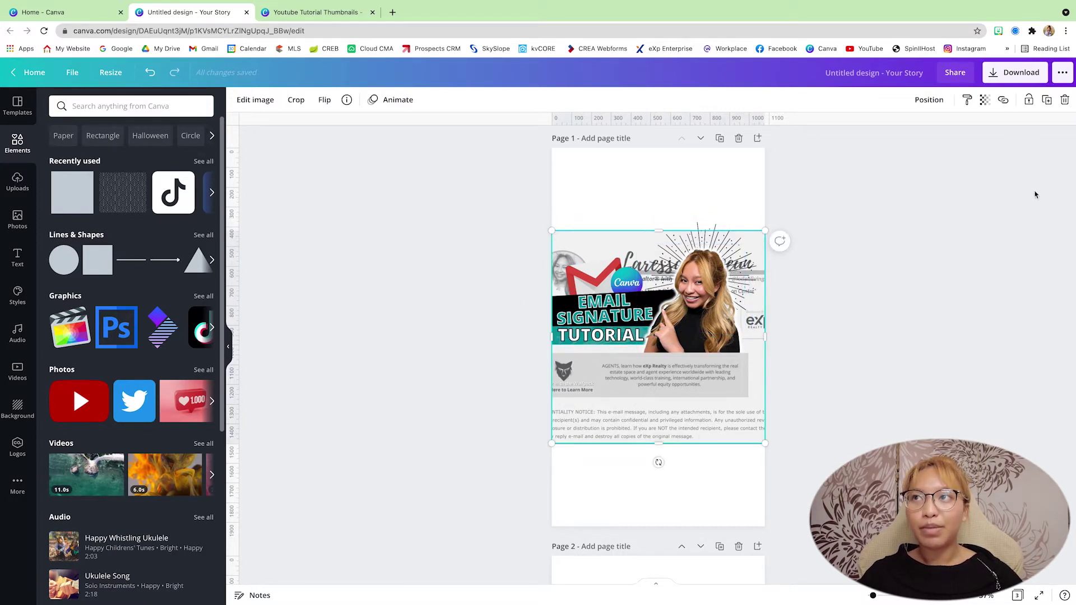
left_click(1029, 102)
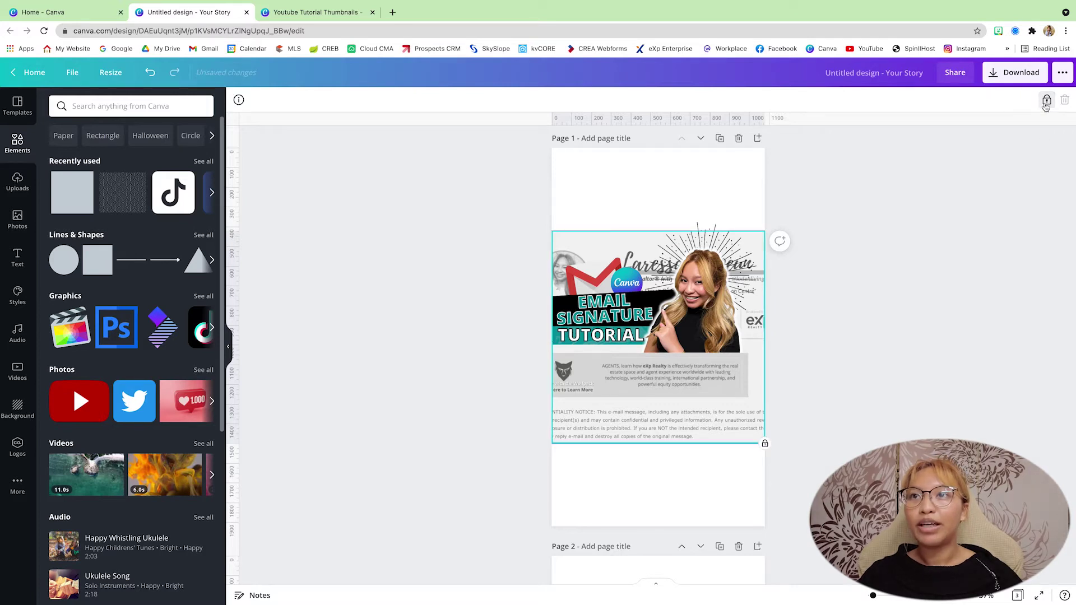
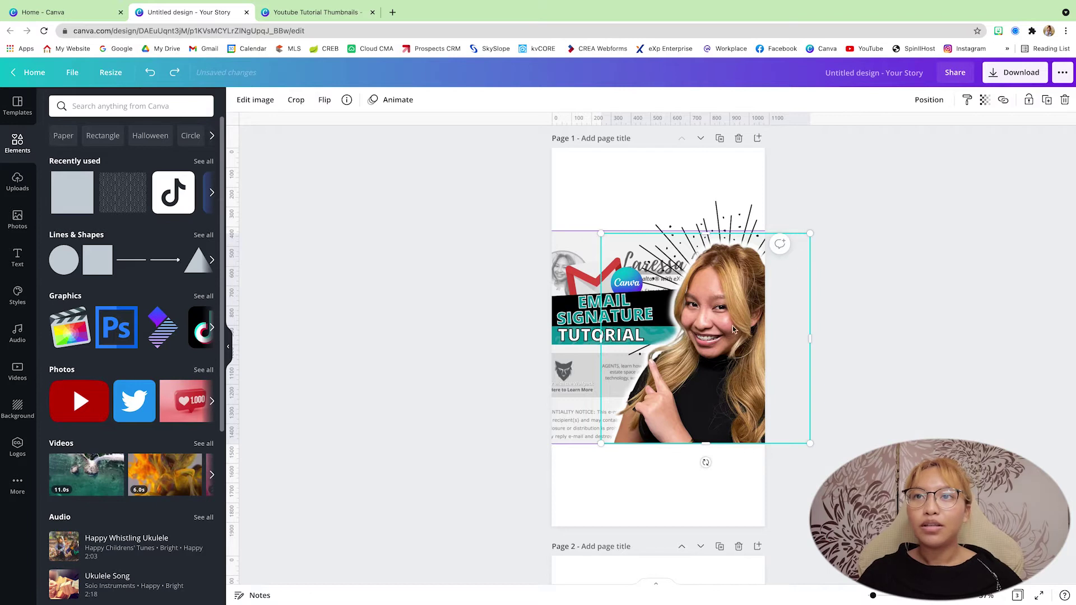
Move the woman's cut-out photo onto page 1's right side and enlarge it to about 1,091 × 1,097.
left_click_drag(735, 329, 819, 327)
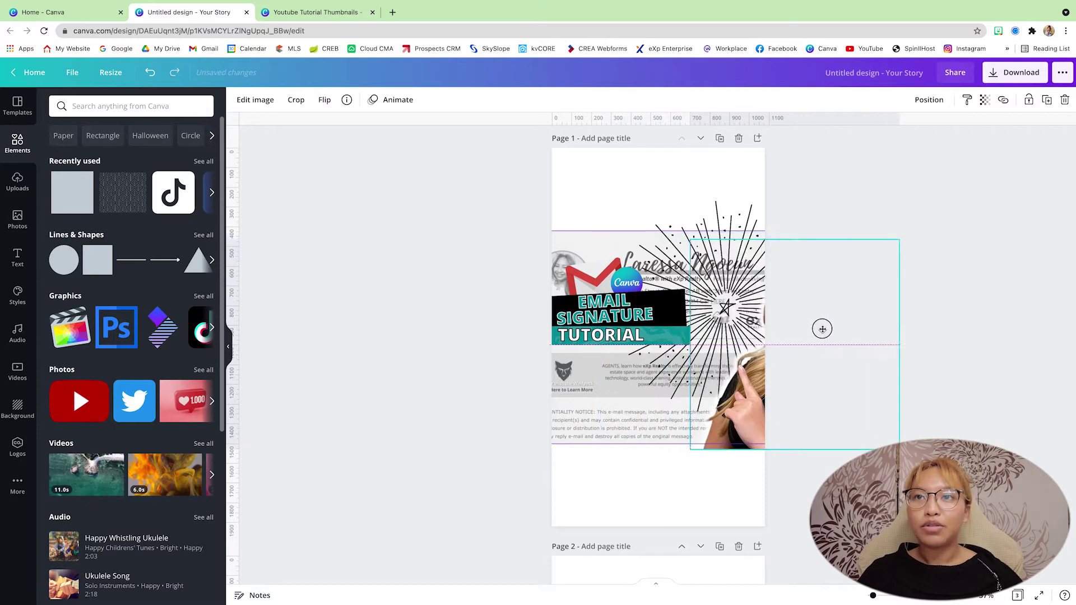
left_click(630, 343)
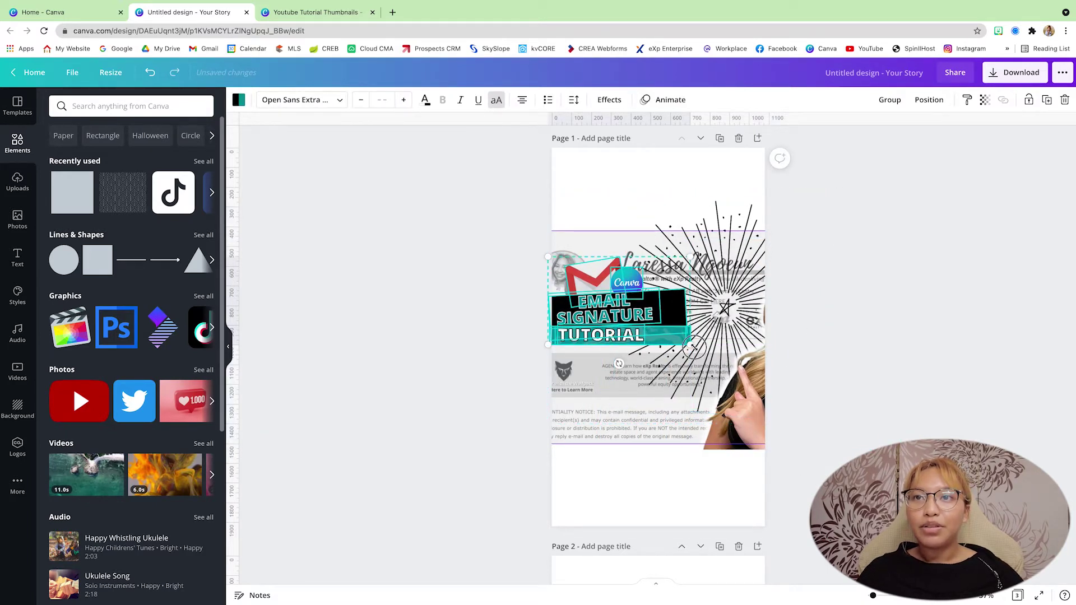
left_click_drag(745, 373, 656, 370)
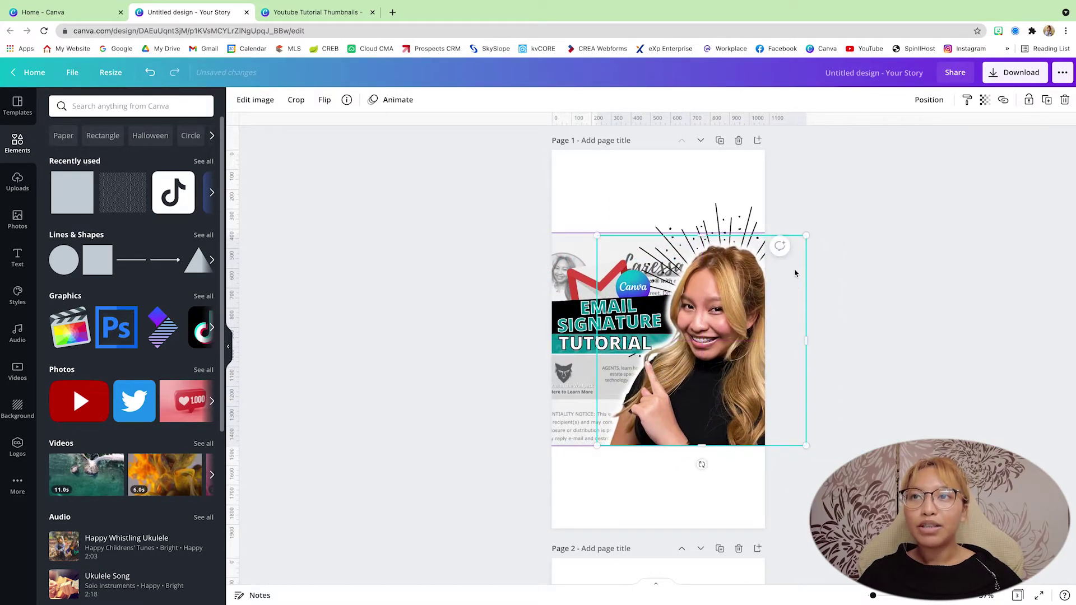
left_click_drag(810, 235, 813, 230)
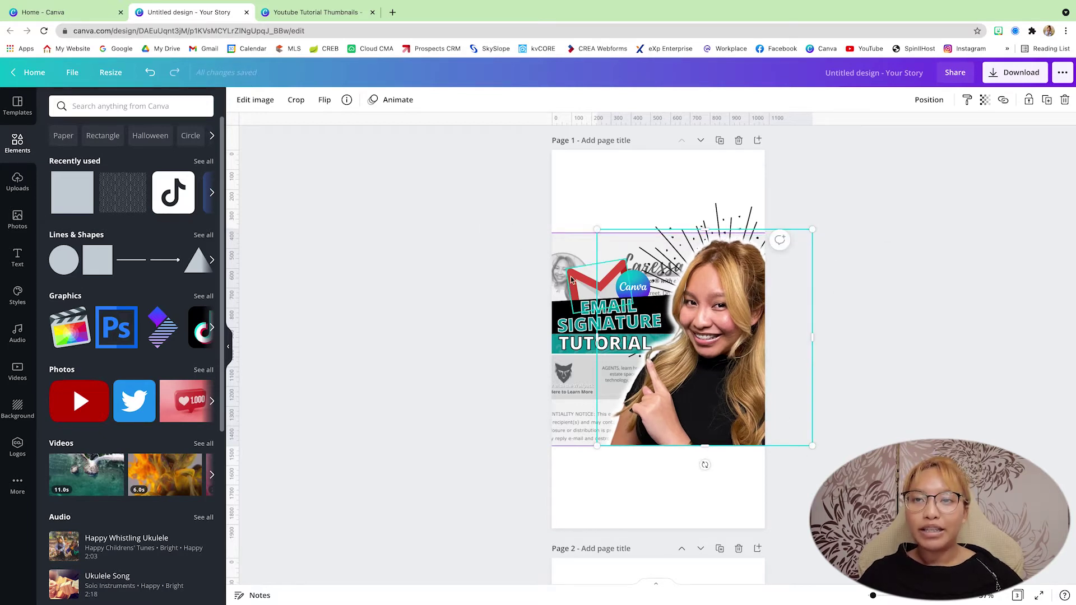
left_click(497, 391)
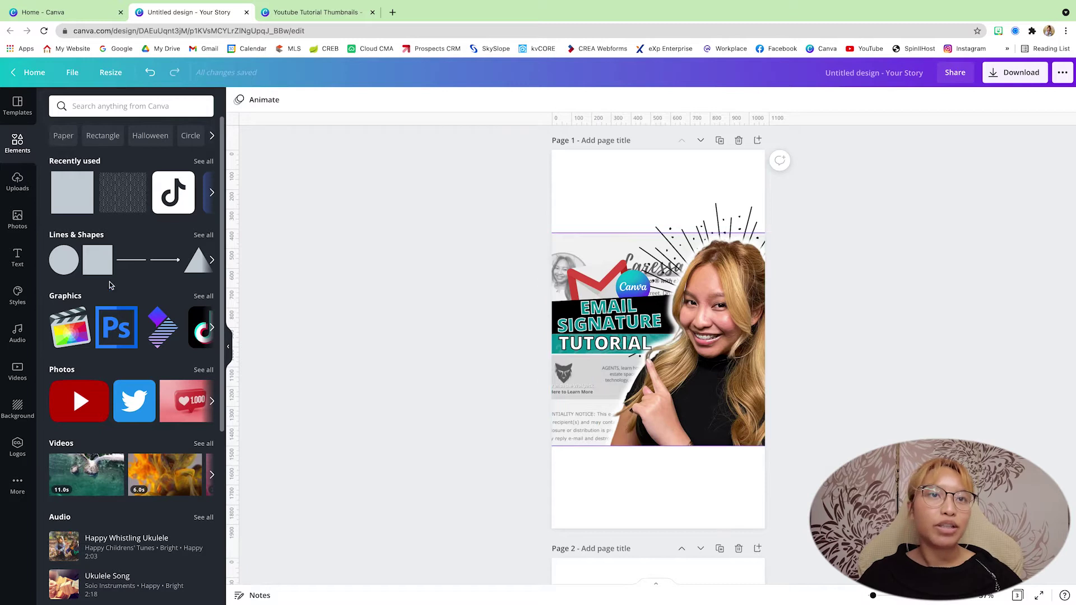
scroll(84, 261, "right", 2)
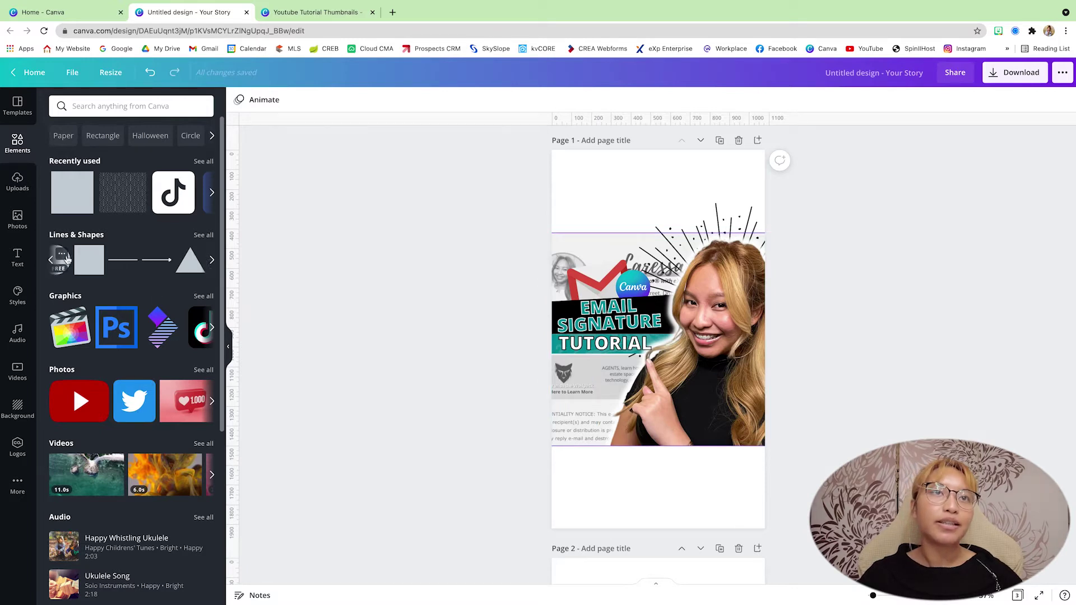
Search Elements for 'youtube' and place the red play-button graphic below the Email Signature Tutorial title.
left_click(73, 106)
type("youtube")
key("Return")
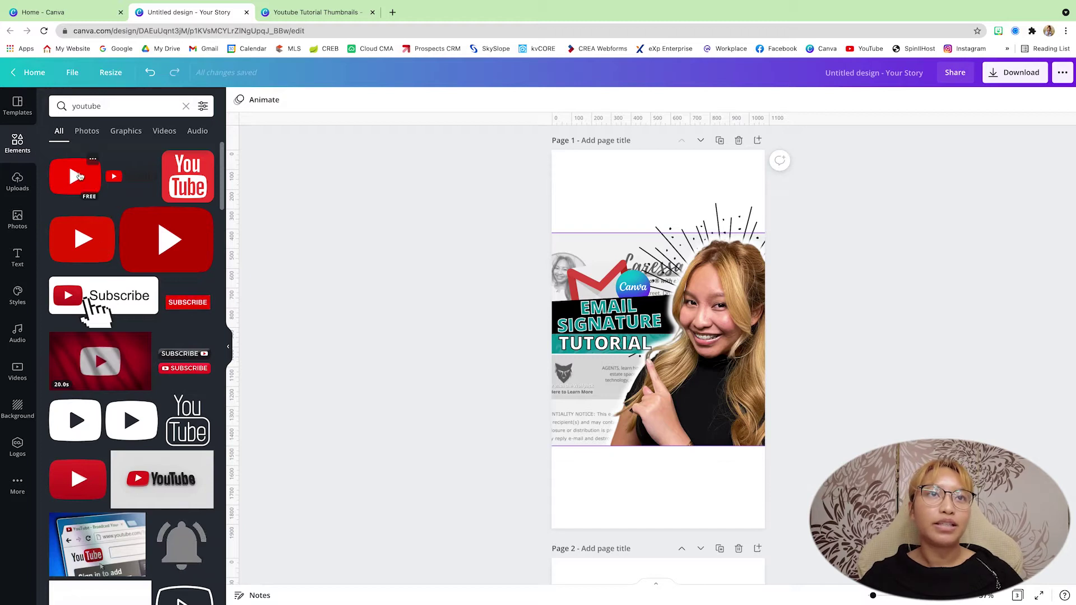
left_click(90, 182)
left_click_drag(676, 352, 610, 391)
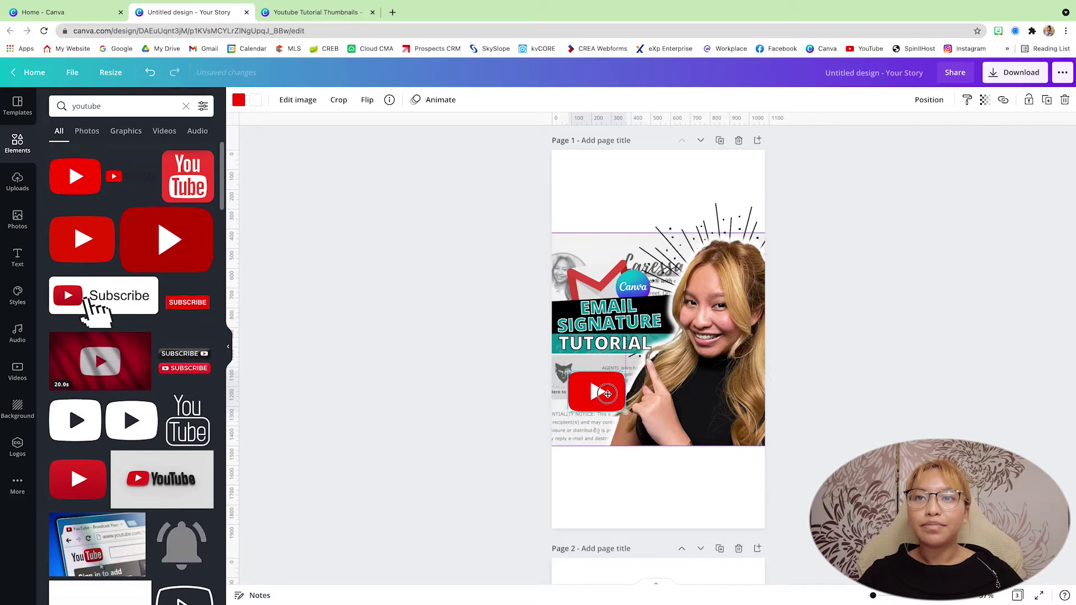
left_click(776, 392)
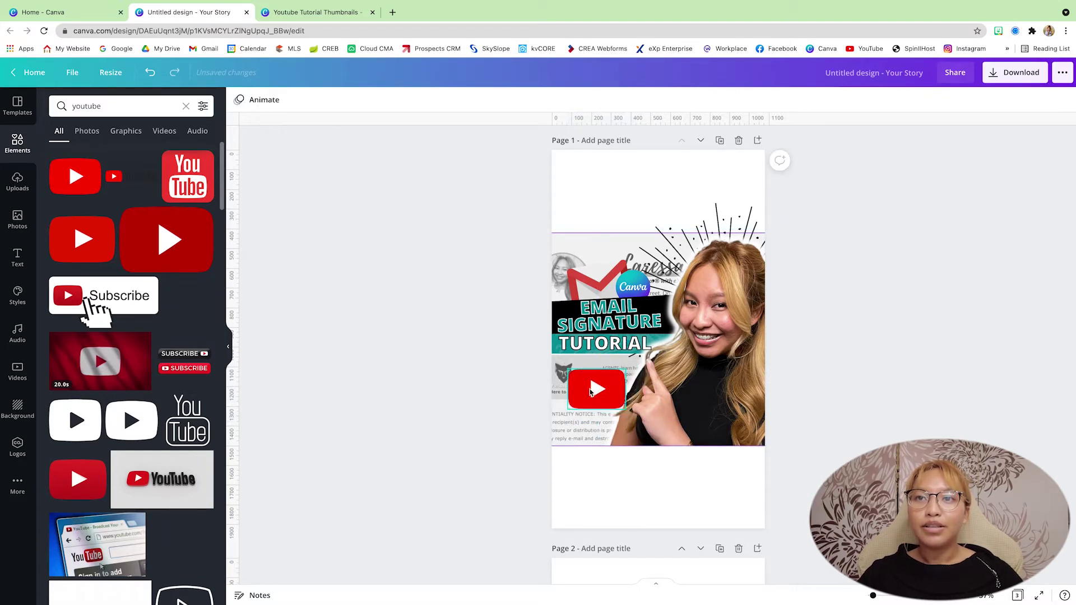
left_click(593, 392)
left_click_drag(593, 392, 589, 390)
left_click(892, 339)
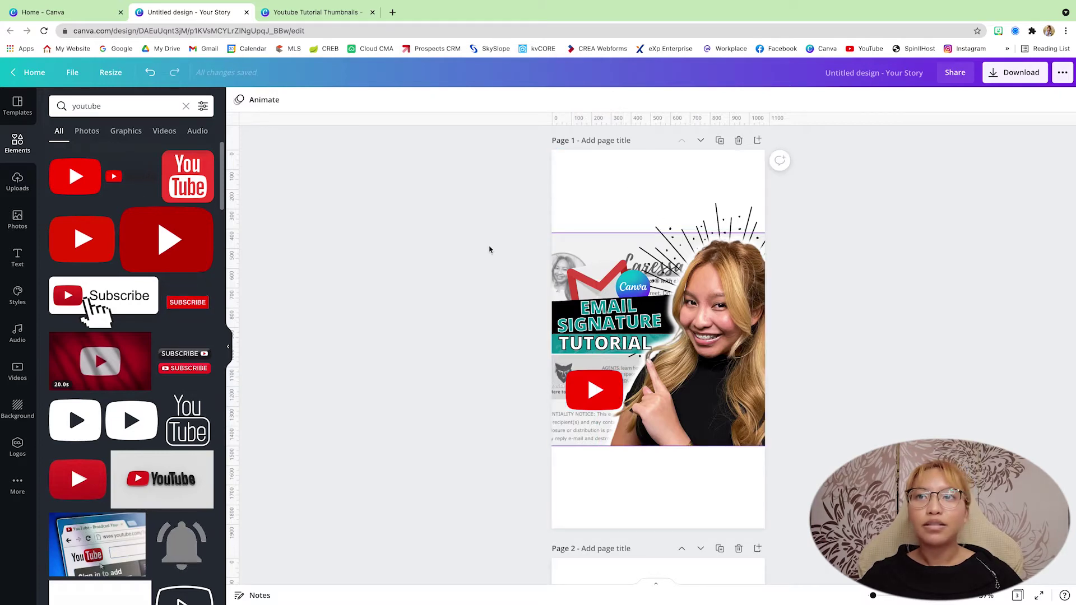
scroll(490, 249, "down", 1)
left_click(569, 206)
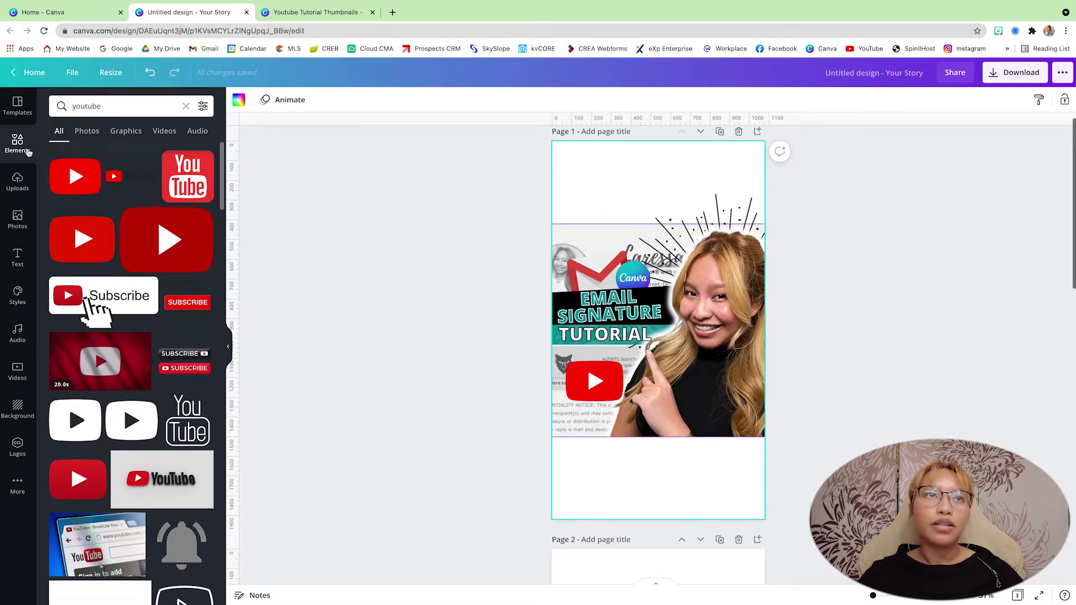
Search Photos for 'marble' and drag the white marble photo onto page 1 as its background.
left_click(12, 185)
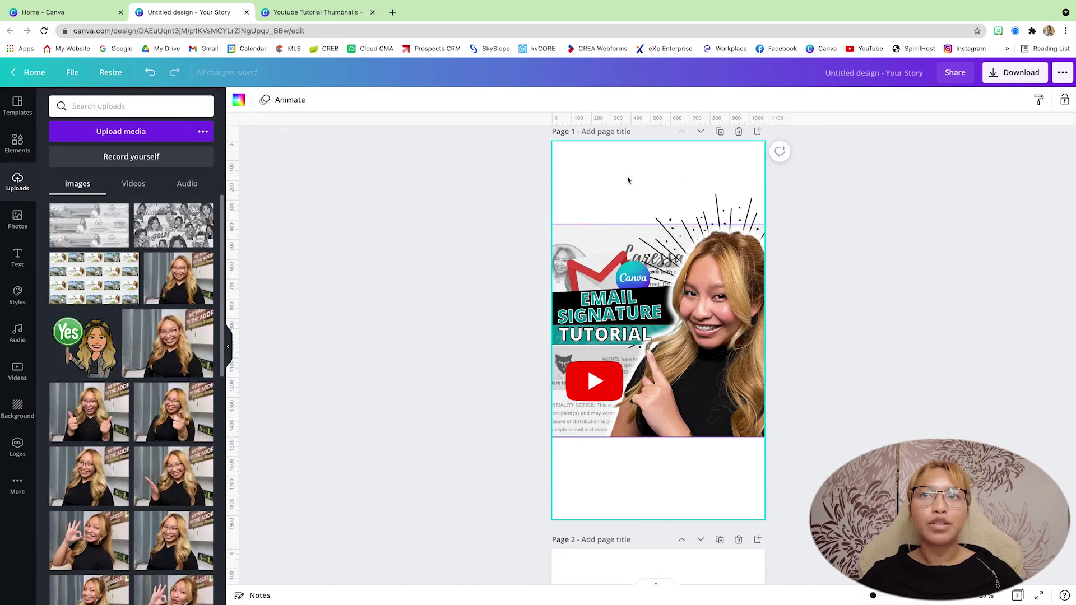
left_click(16, 218)
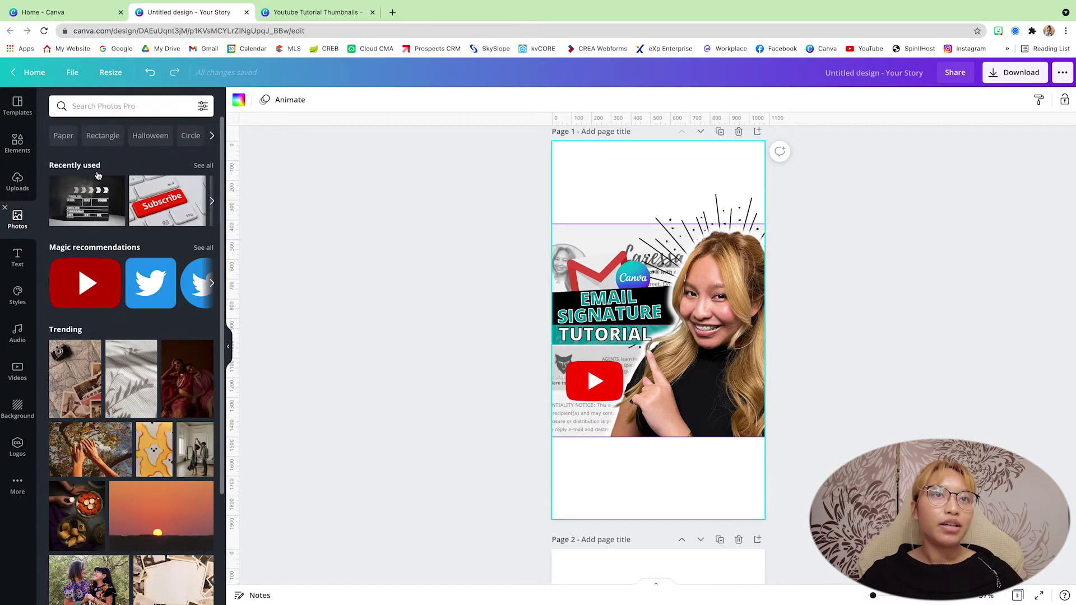
left_click(93, 107)
type("marble")
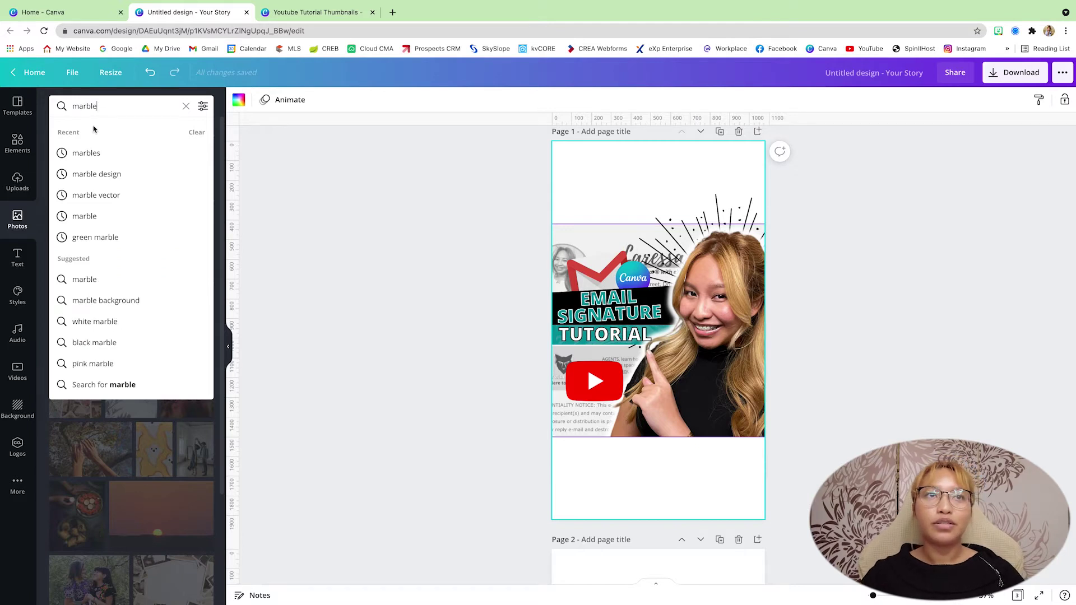
left_click(95, 155)
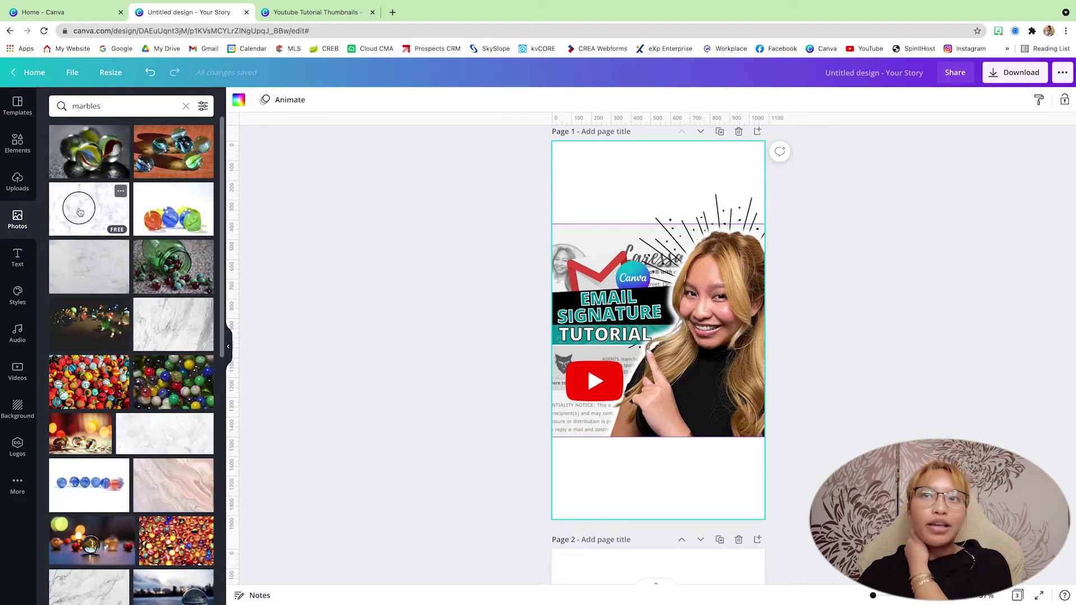
left_click_drag(79, 212, 570, 175)
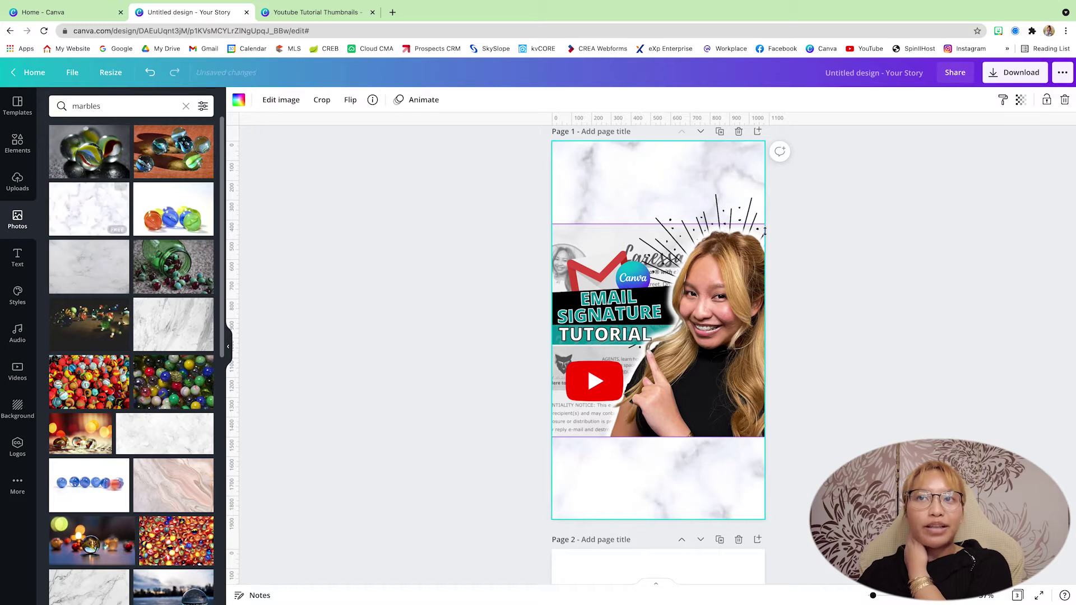
left_click(878, 234)
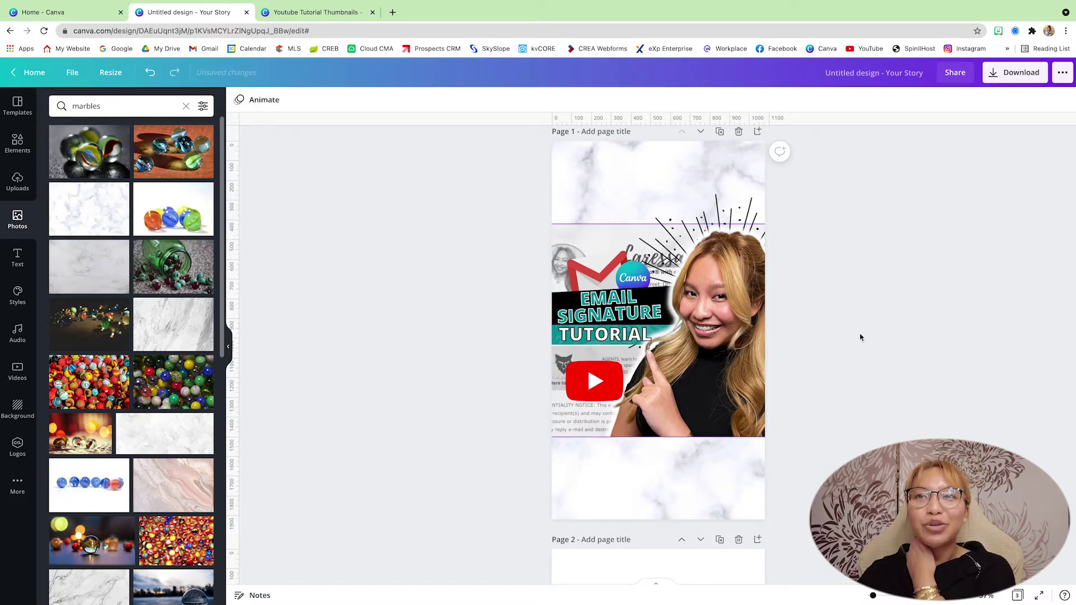
scroll(861, 336, "up", 1)
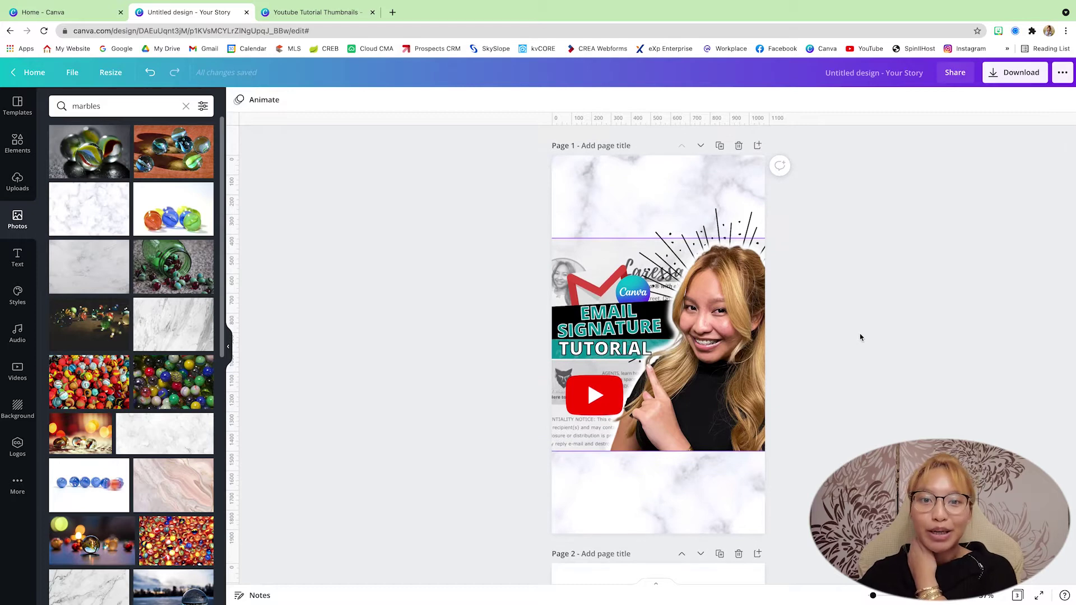
scroll(860, 334, "down", 6)
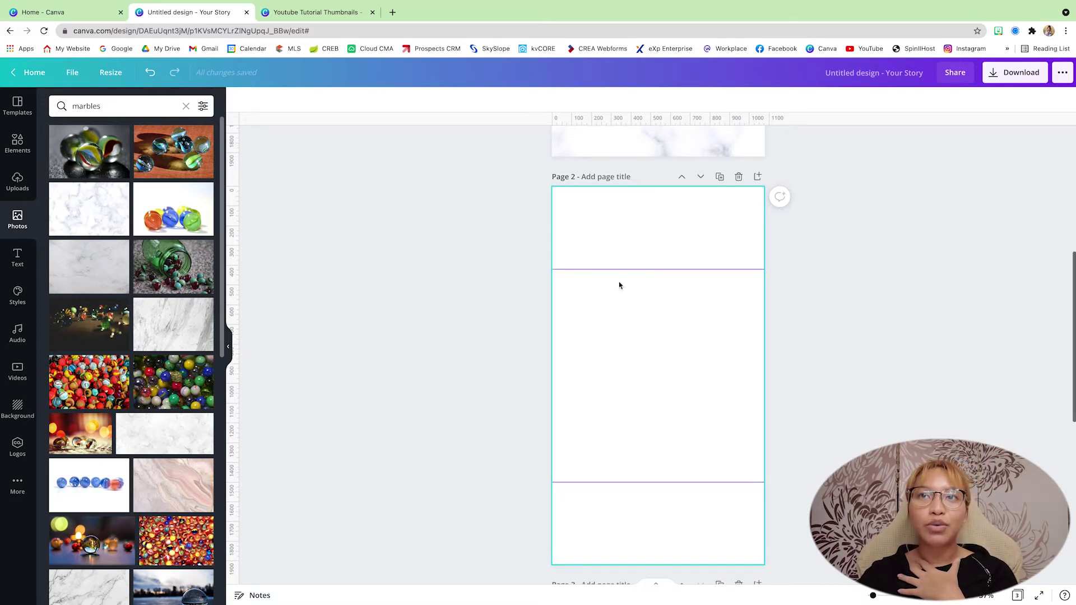
Set page 2's background to the teal document colour.
left_click(599, 225)
left_click(235, 101)
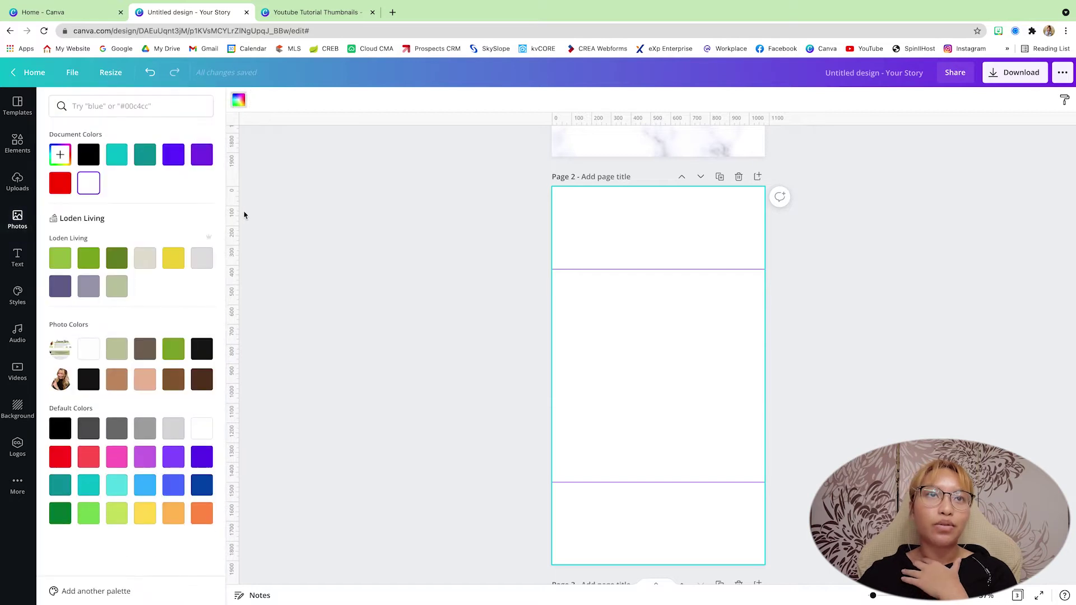
scroll(246, 208, "up", 2)
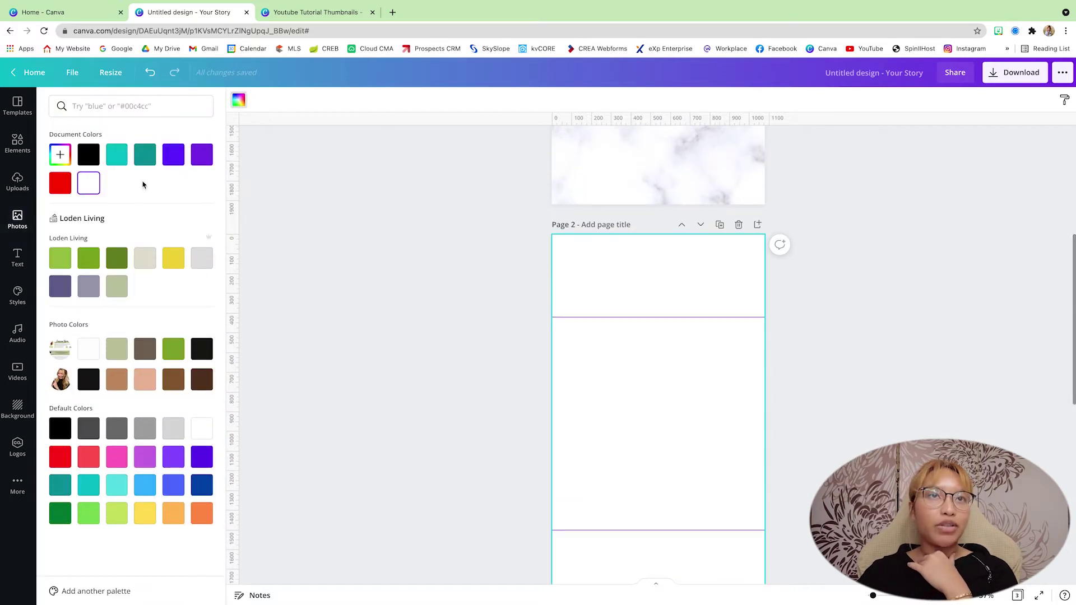
left_click(139, 162)
scroll(426, 381, "down", 2)
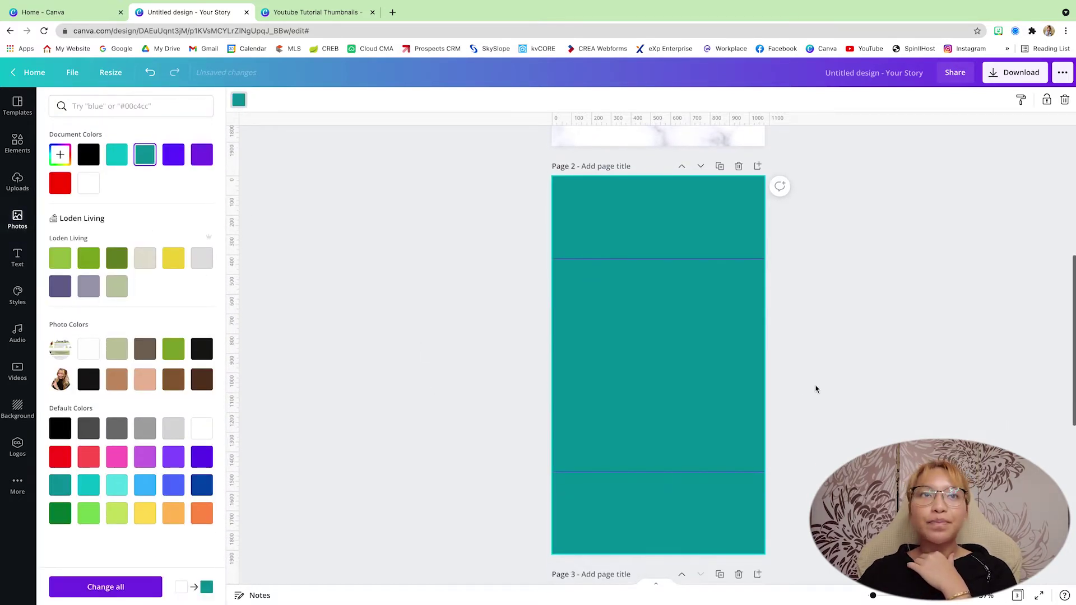
left_click(18, 144)
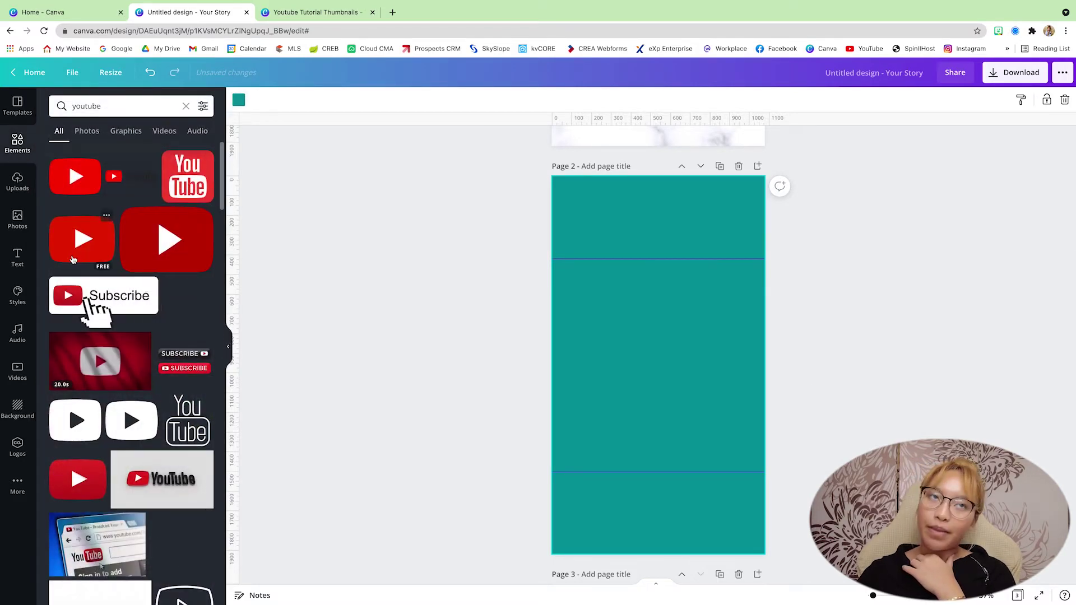
Turn a square from Lines & Shapes into a thin, full-width white bar near page 2's top.
left_click(18, 143)
left_click(201, 236)
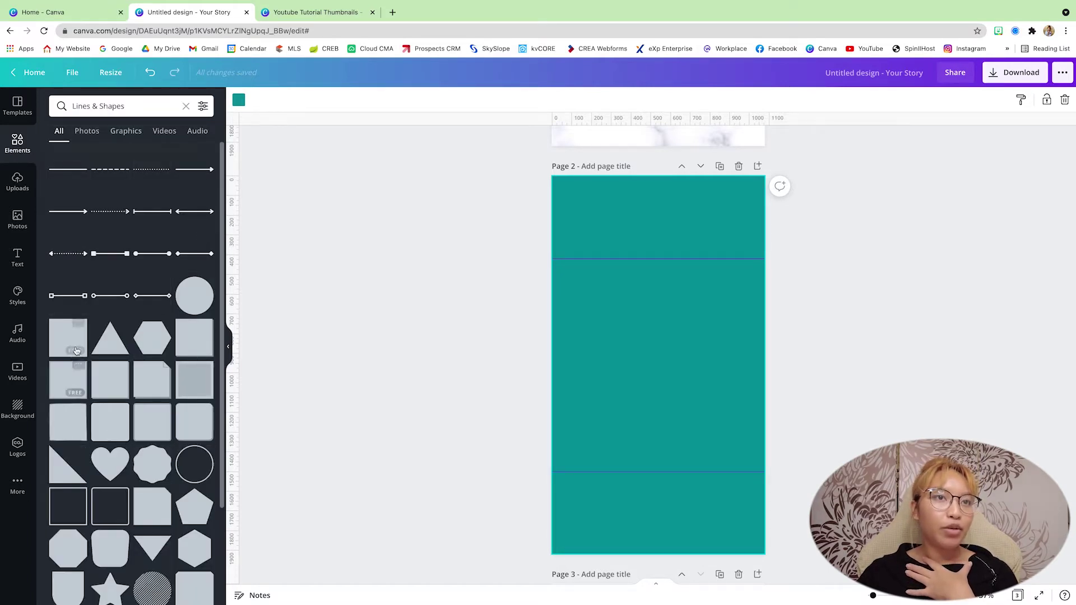
left_click(58, 340)
left_click_drag(642, 357, 594, 283)
left_click_drag(611, 351, 599, 258)
left_click_drag(716, 243, 768, 268)
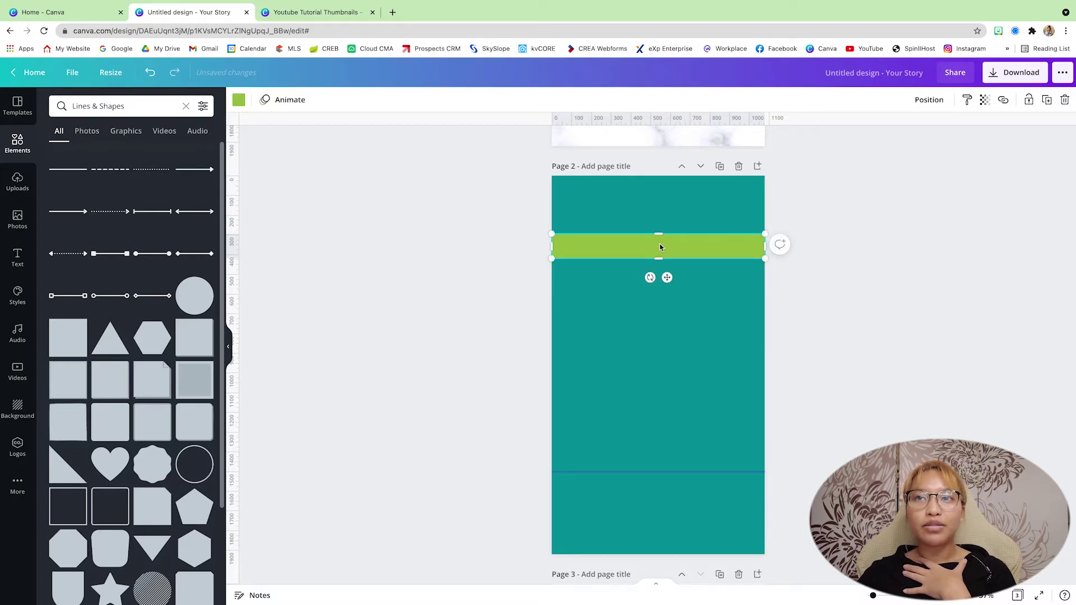
left_click(238, 100)
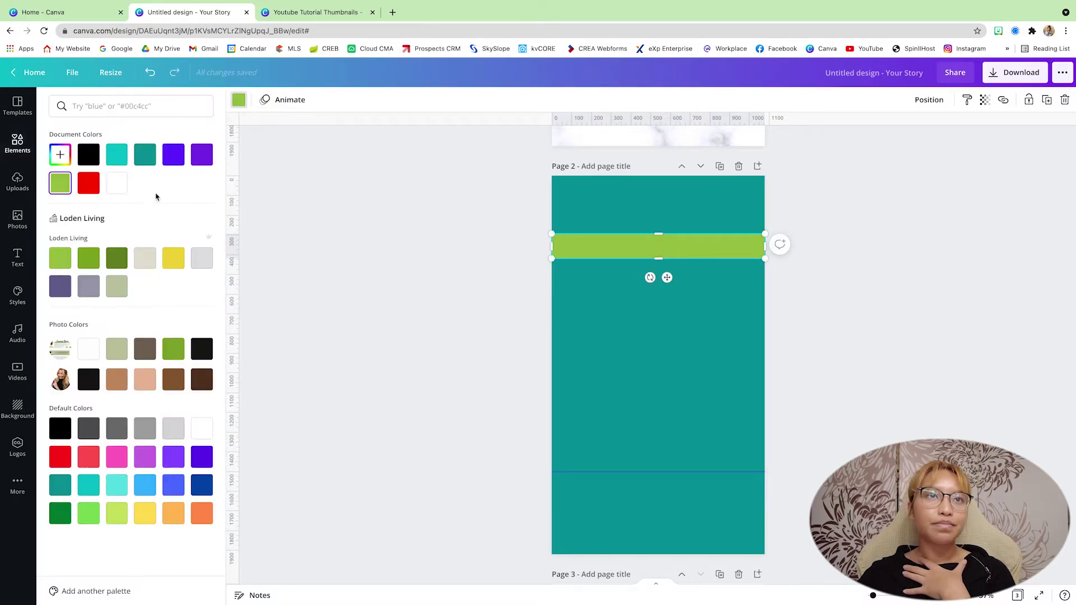
left_click(117, 186)
left_click_drag(660, 232, 659, 228)
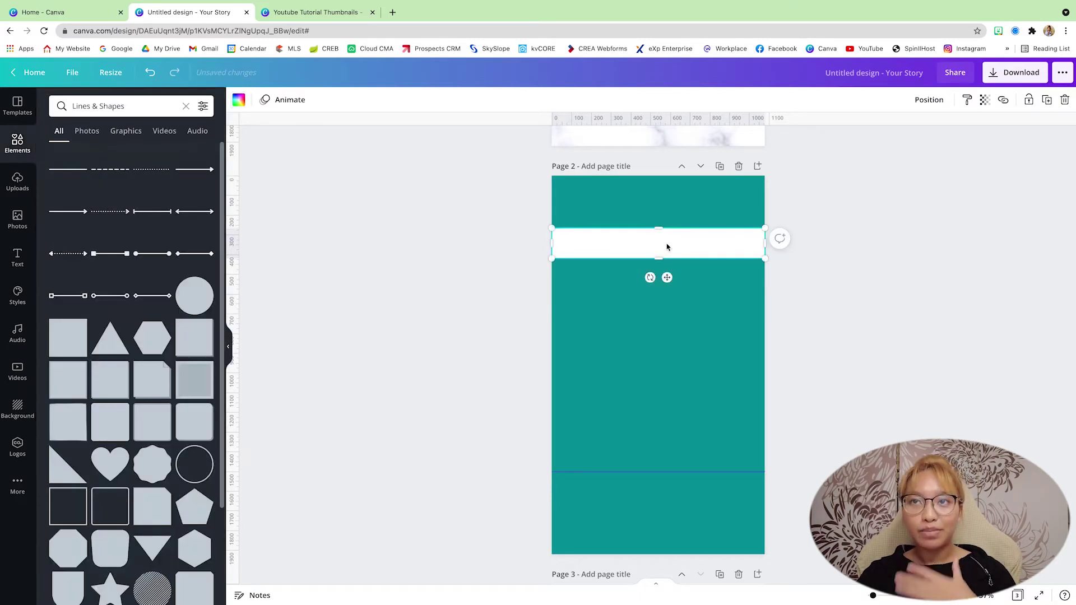
Duplicate the white bar and move the copy near page 2's bottom.
key("ctrl+d")
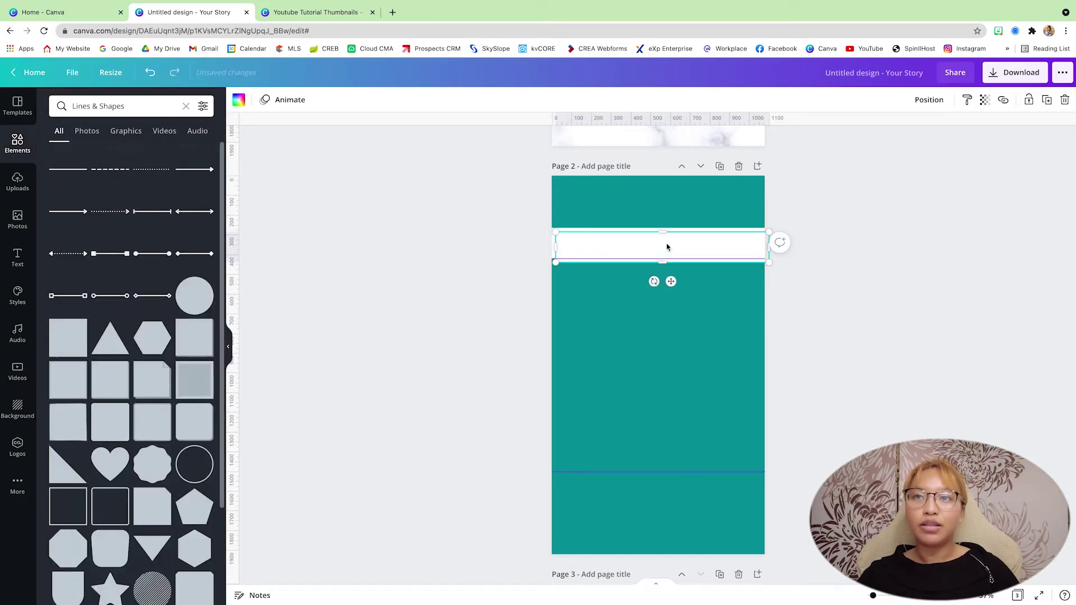
left_click_drag(678, 245, 678, 486)
left_click(806, 478)
scroll(800, 475, "down", 1)
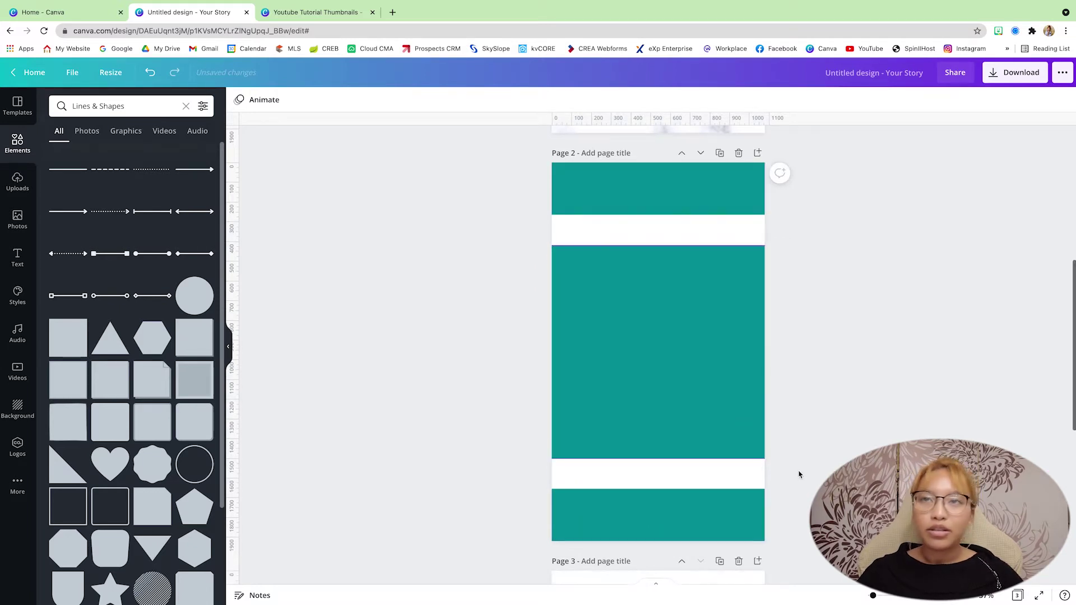
scroll(800, 474, "up", 2)
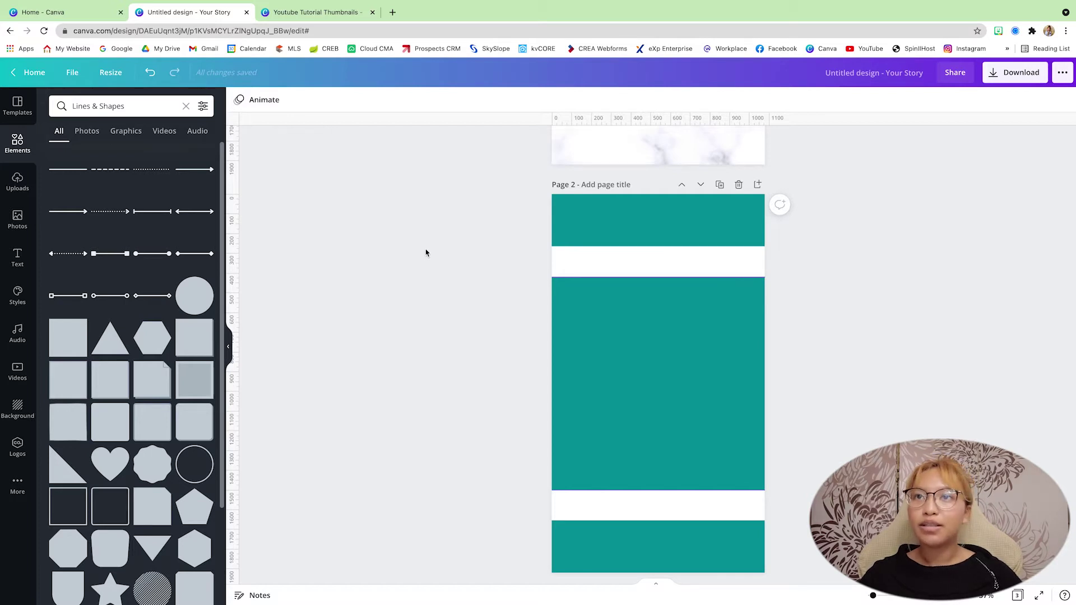
Add white 'youtube video' text, enlarged and centred in page 2's top teal band.
key("t")
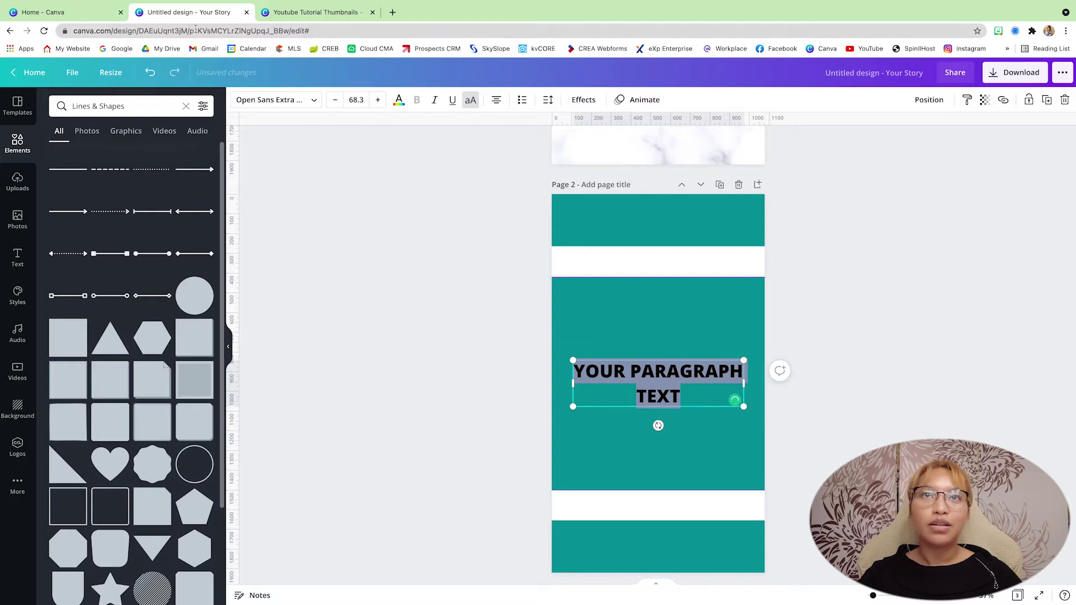
left_click(399, 101)
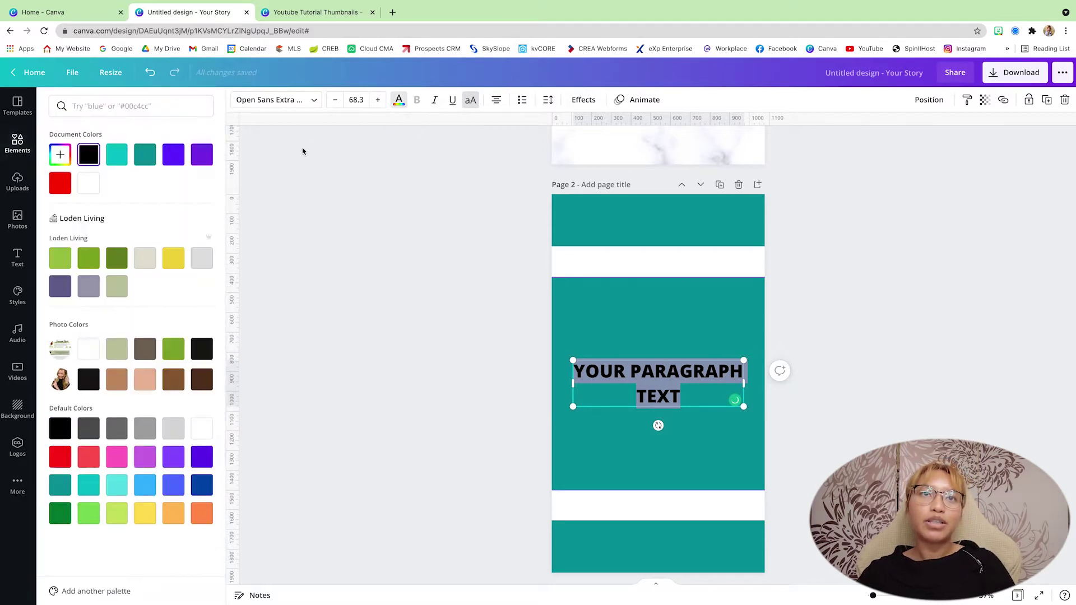
left_click(88, 191)
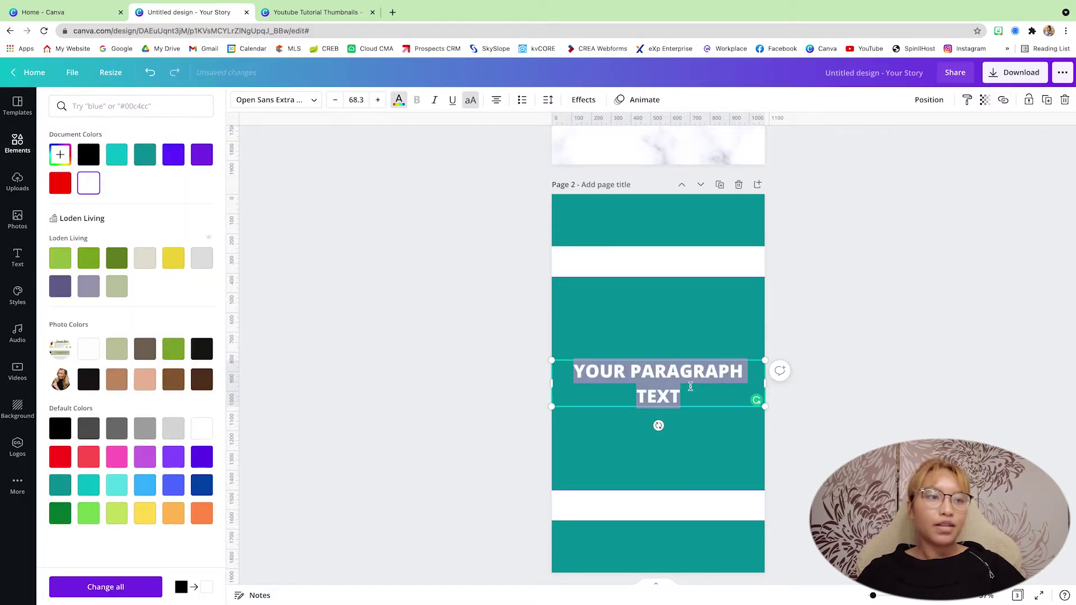
type("youtube video")
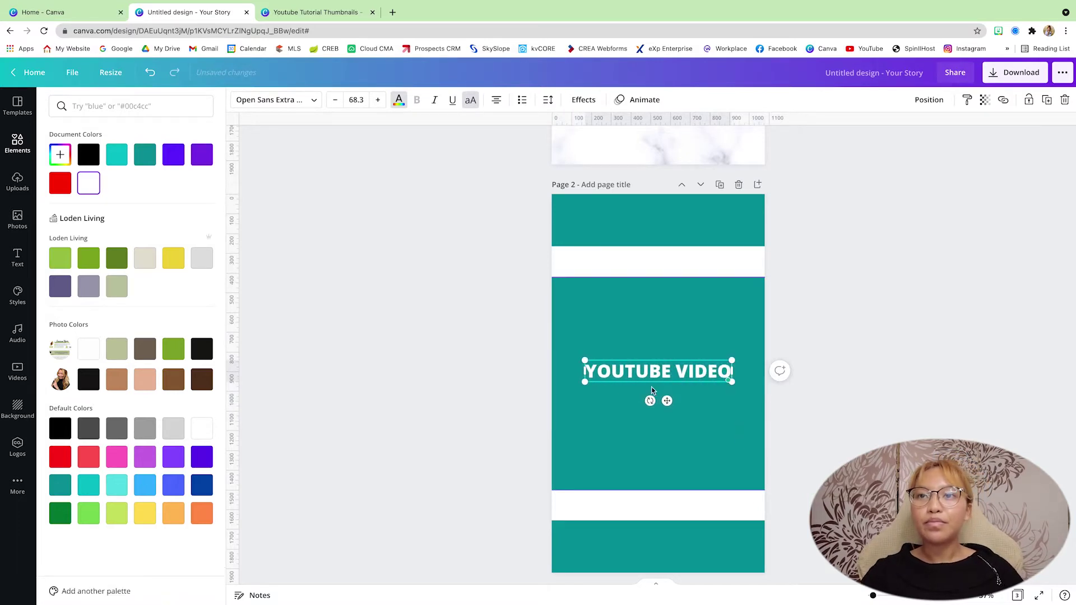
left_click_drag(667, 401, 666, 248)
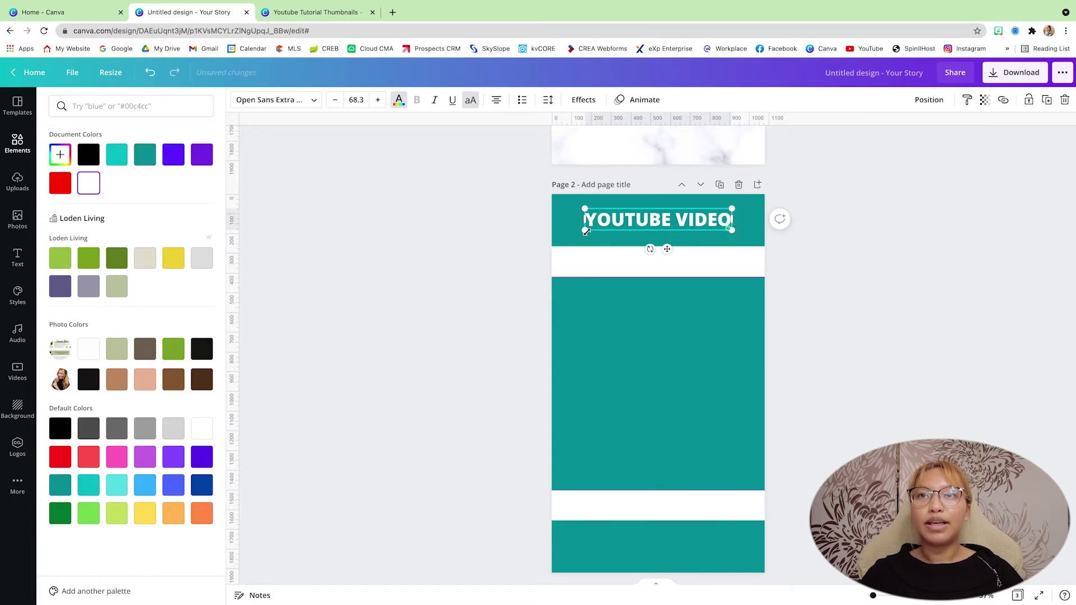
left_click_drag(586, 231, 555, 234)
left_click_drag(734, 209, 756, 205)
left_click(686, 213)
left_click(873, 297)
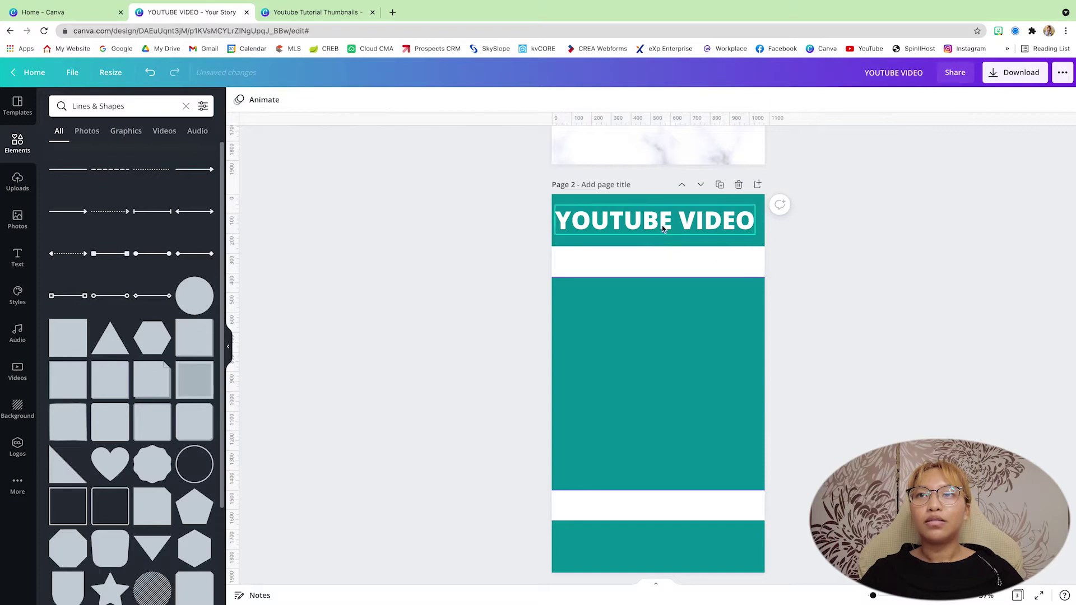
left_click_drag(663, 224, 667, 224)
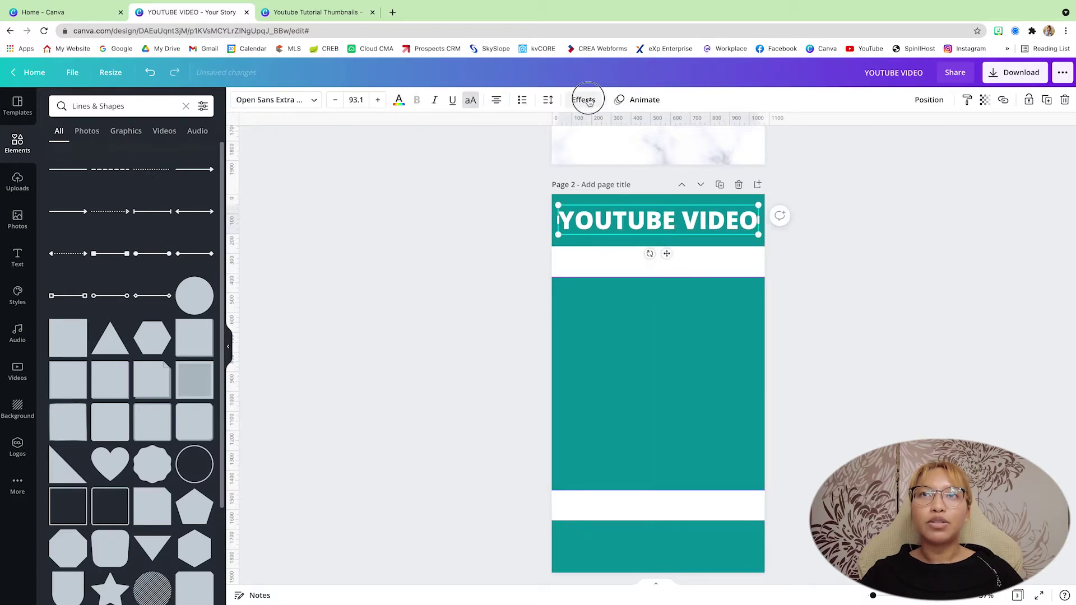
Apply the Neon effect to the YOUTUBE VIDEO title at intensity 20.
left_click(583, 99)
left_click(124, 320)
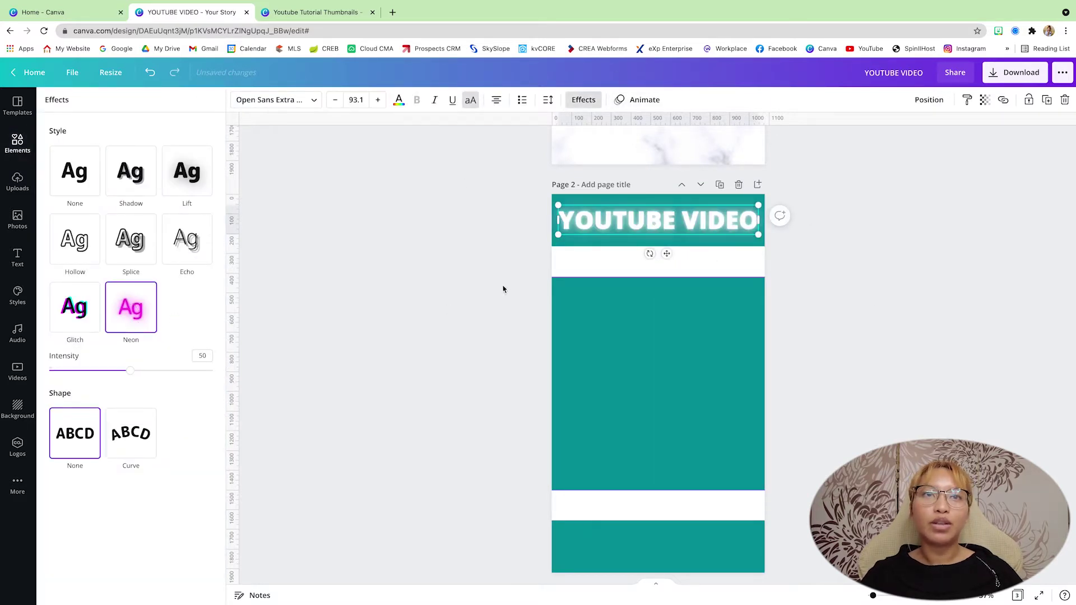
left_click_drag(122, 375, 81, 374)
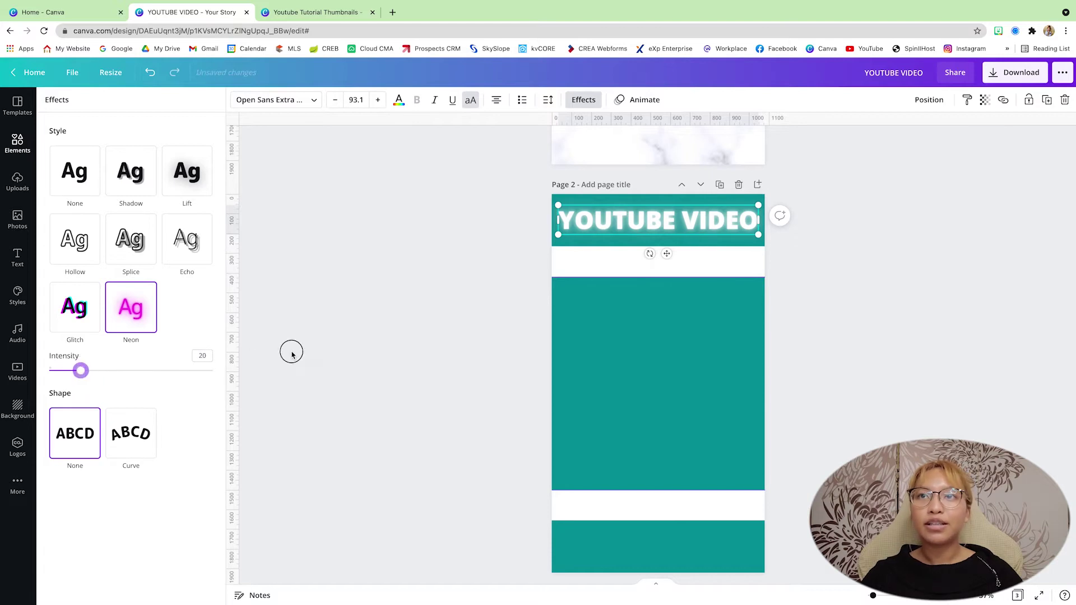
left_click(291, 354)
left_click(699, 223)
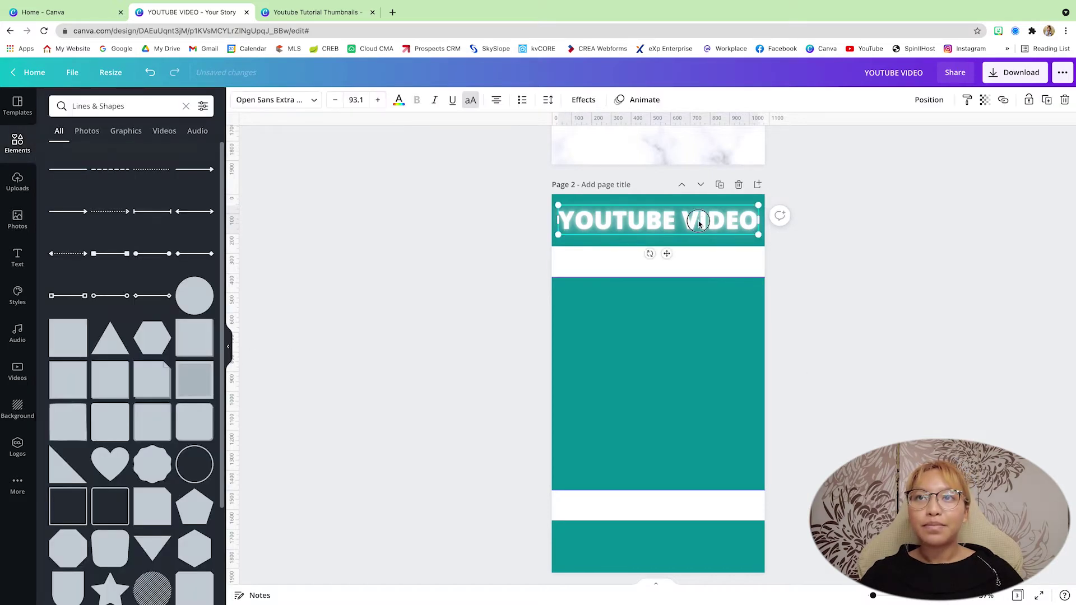
left_click(850, 301)
scroll(851, 301, "down", 3)
scroll(852, 301, "up", 2)
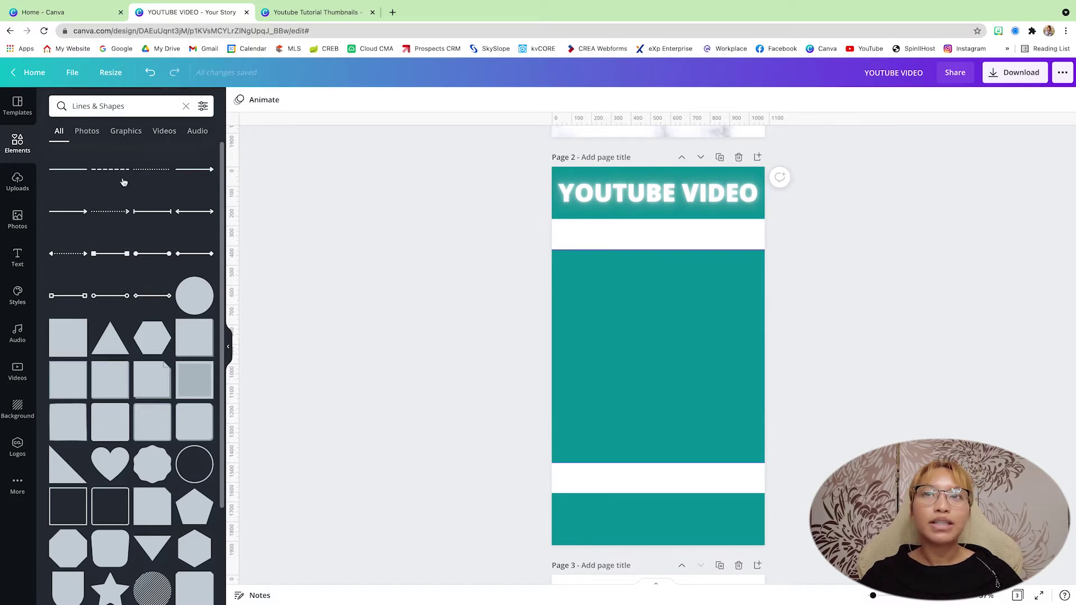
Search Elements for 'leaf pattern' and stretch the leaf-outline pattern over page 2's middle teal block.
left_click(186, 106)
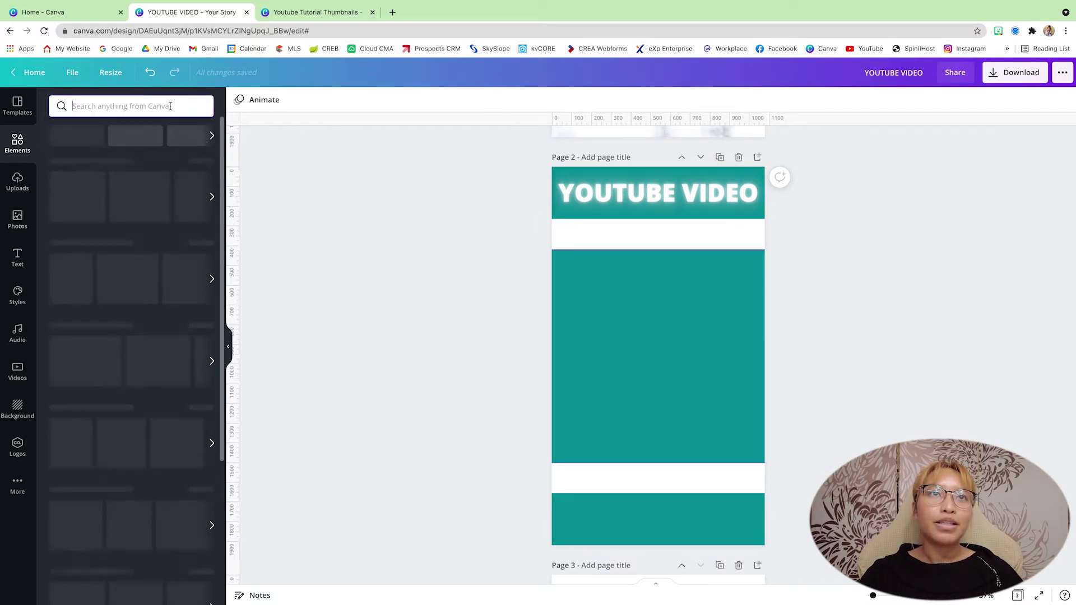
type("LE")
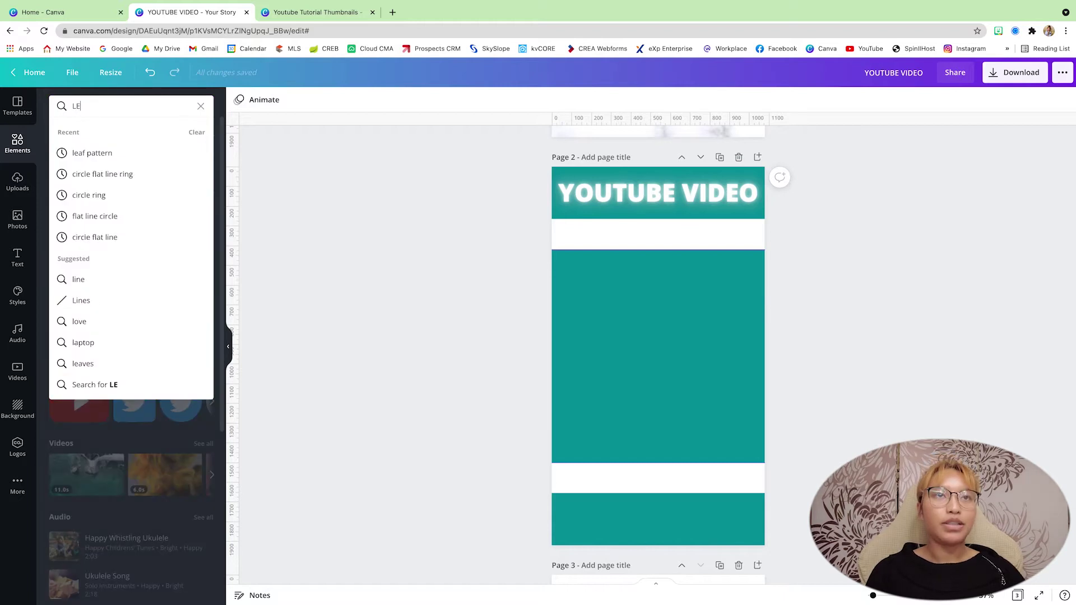
type("AF PA")
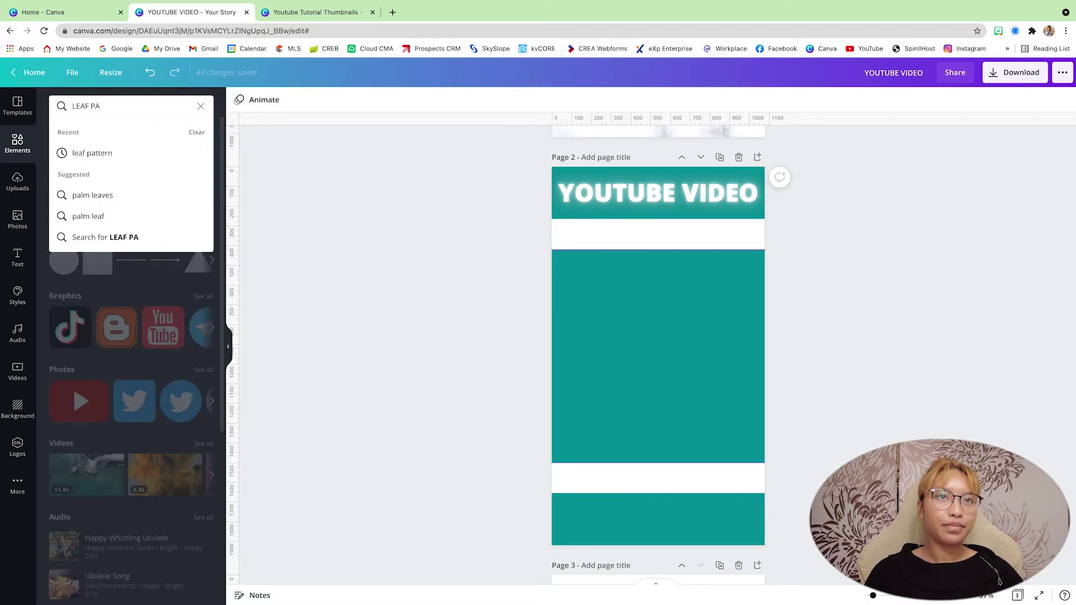
left_click(62, 157)
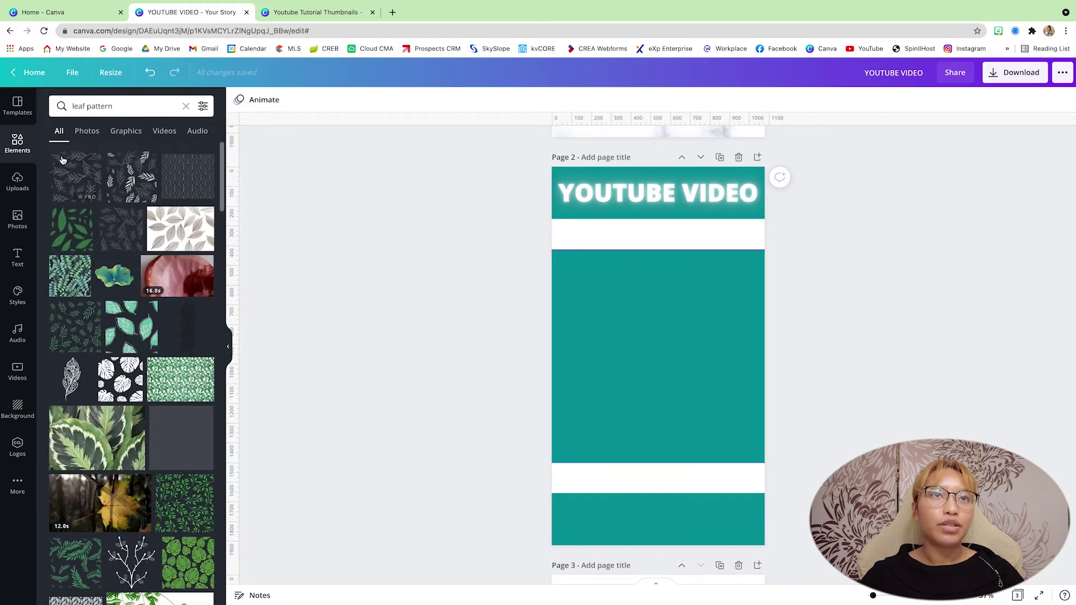
left_click(188, 177)
left_click_drag(679, 345, 616, 279)
left_click_drag(637, 323, 812, 441)
left_click(905, 386)
scroll(884, 356, "down", 1)
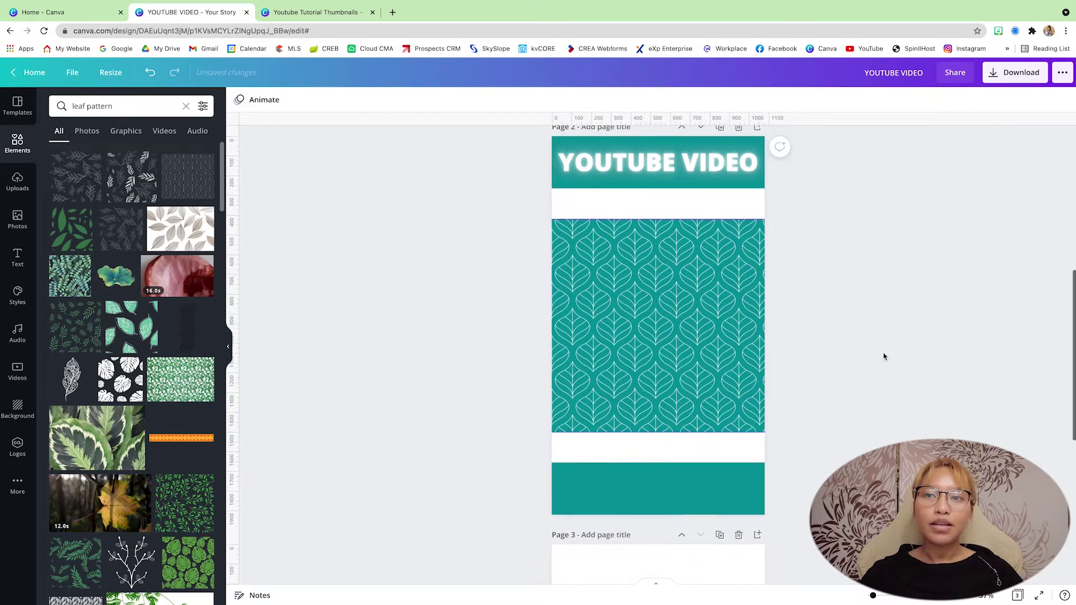
left_click(18, 144)
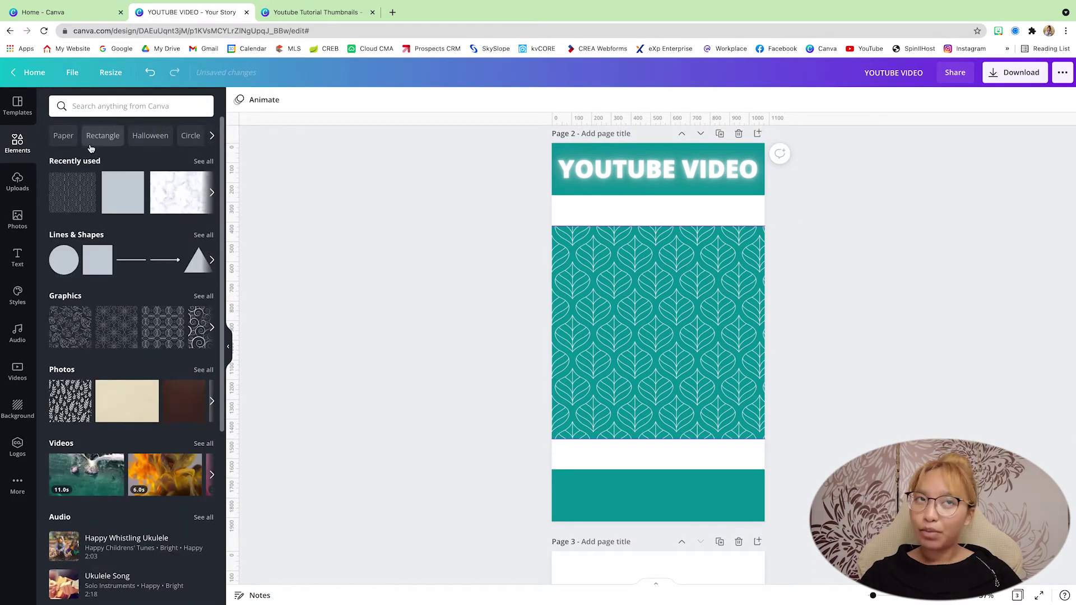
Search Elements for 'frame', add the desktop monitor frame and delete the extra laptop frame.
left_click(90, 106)
type("frame")
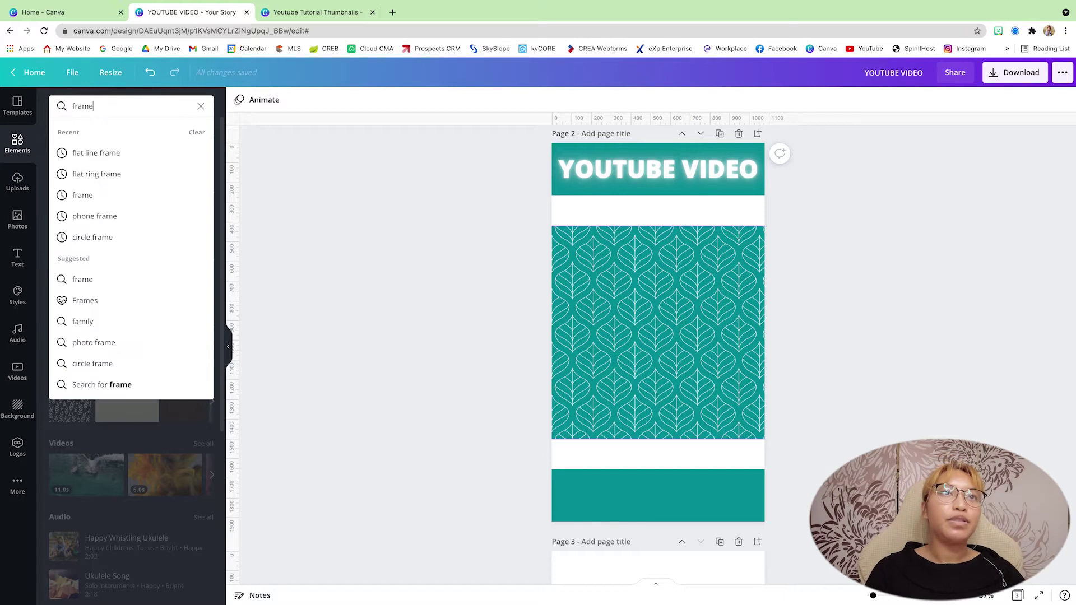
key("Return")
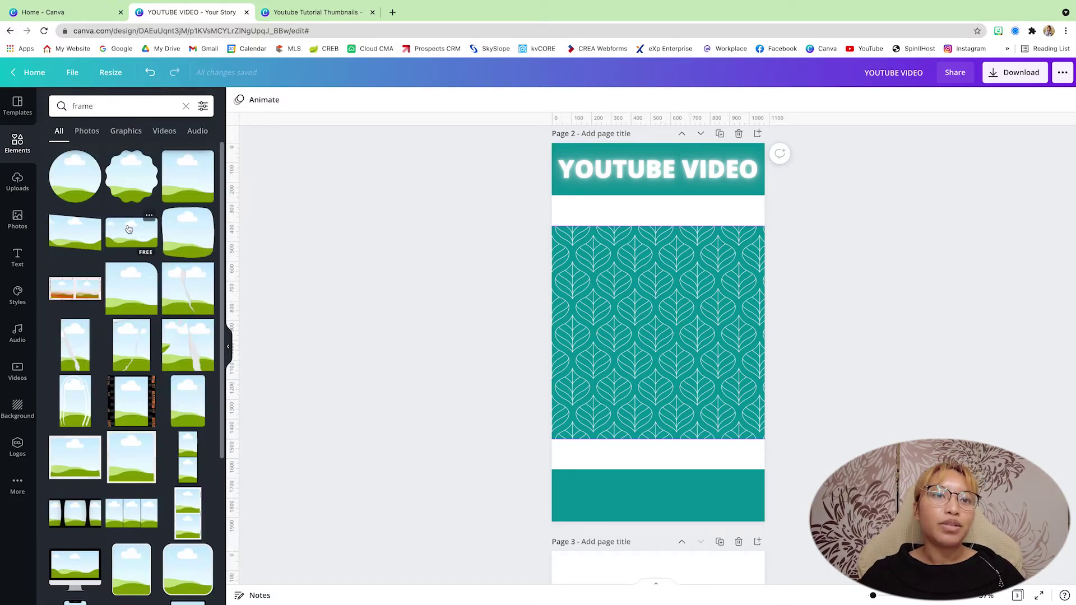
scroll(129, 230, "down", 5)
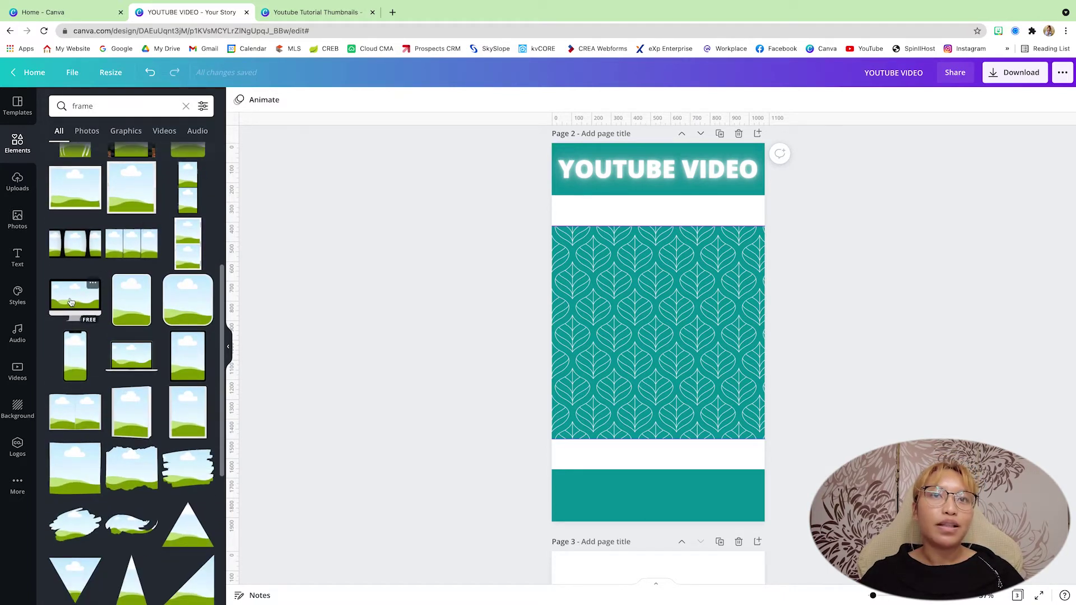
left_click(71, 303)
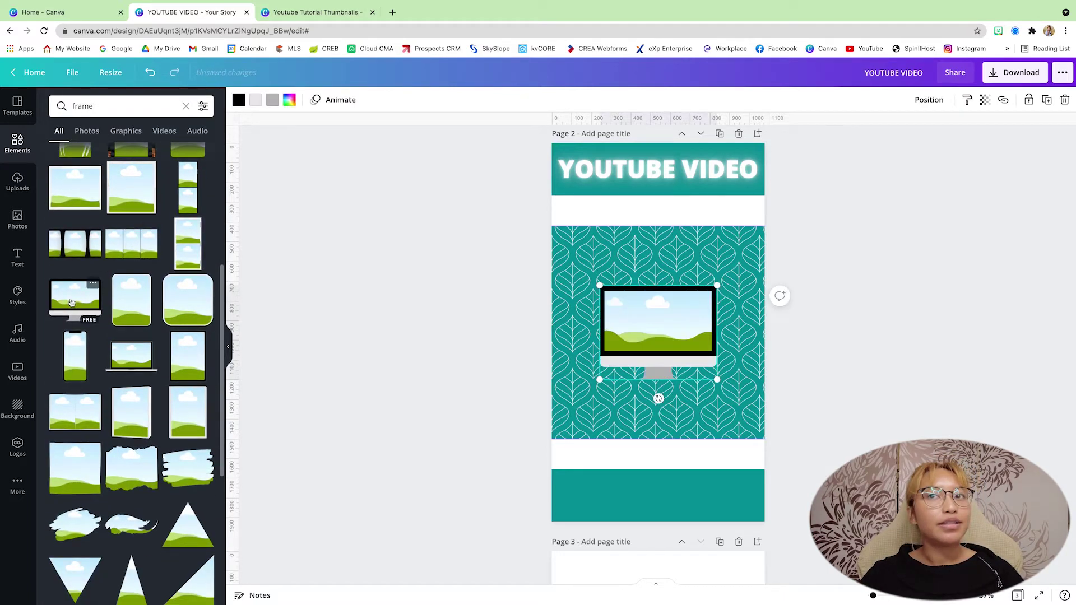
left_click(124, 363)
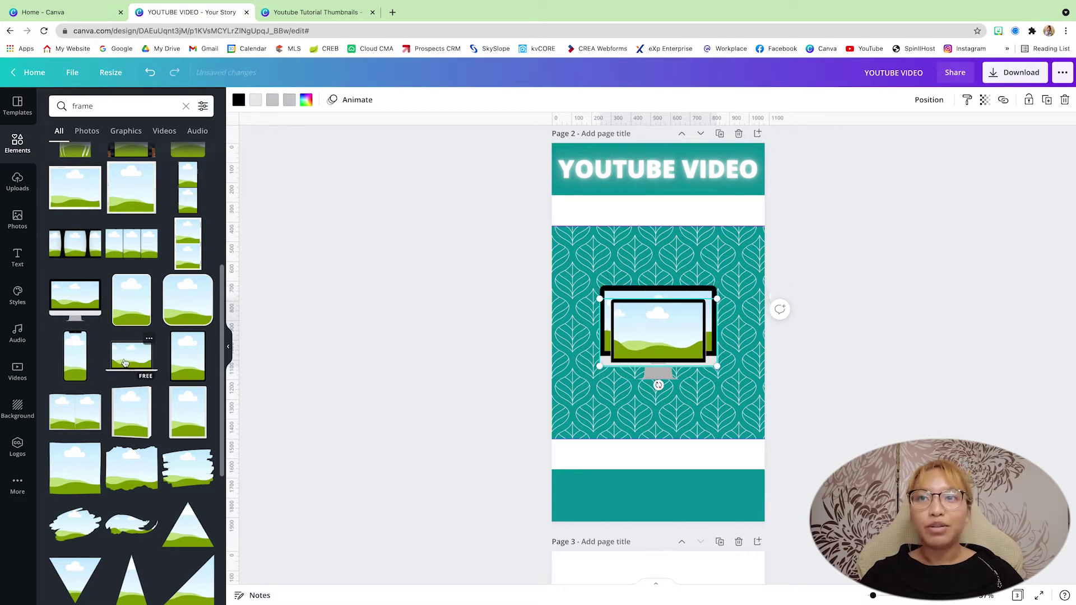
key("Delete")
Move and enlarge the monitor frame to span page 2's full width over the leaf pattern.
left_click(662, 334)
scroll(650, 314, "up", 1)
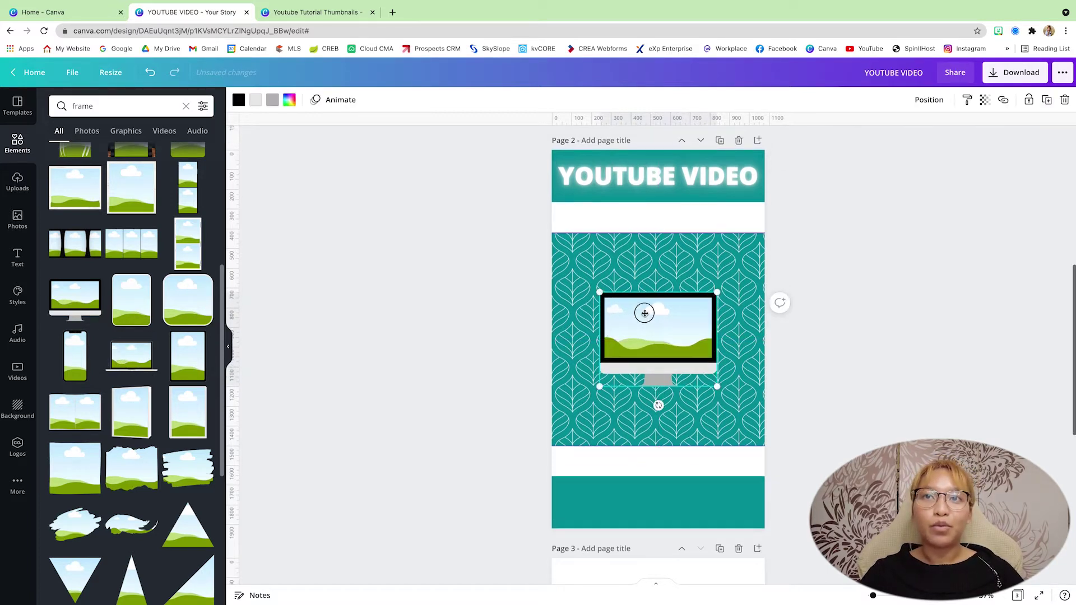
left_click_drag(642, 309, 625, 296)
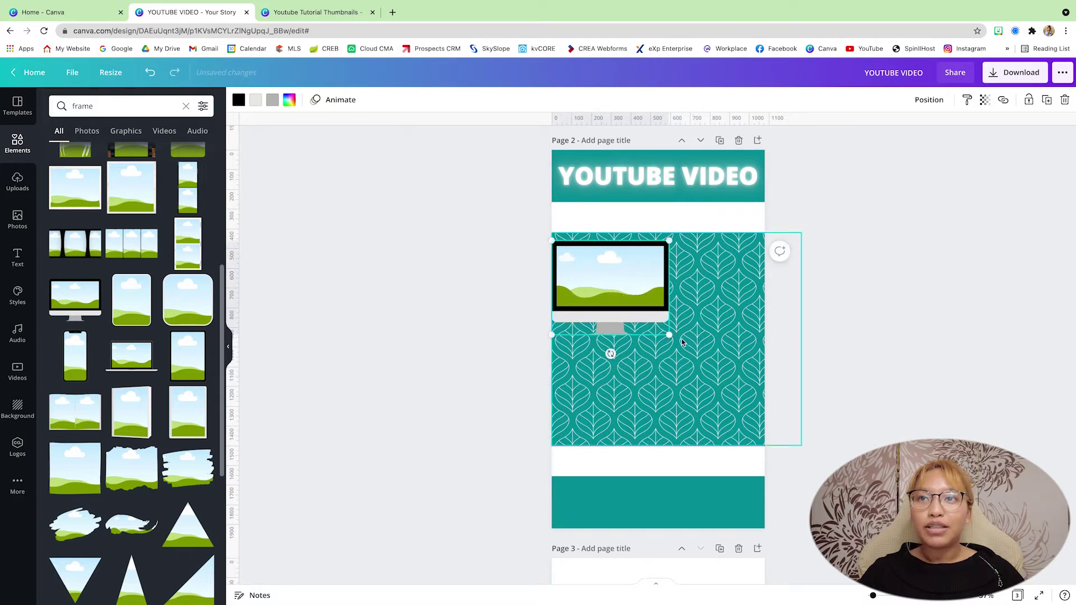
left_click_drag(670, 337, 772, 402)
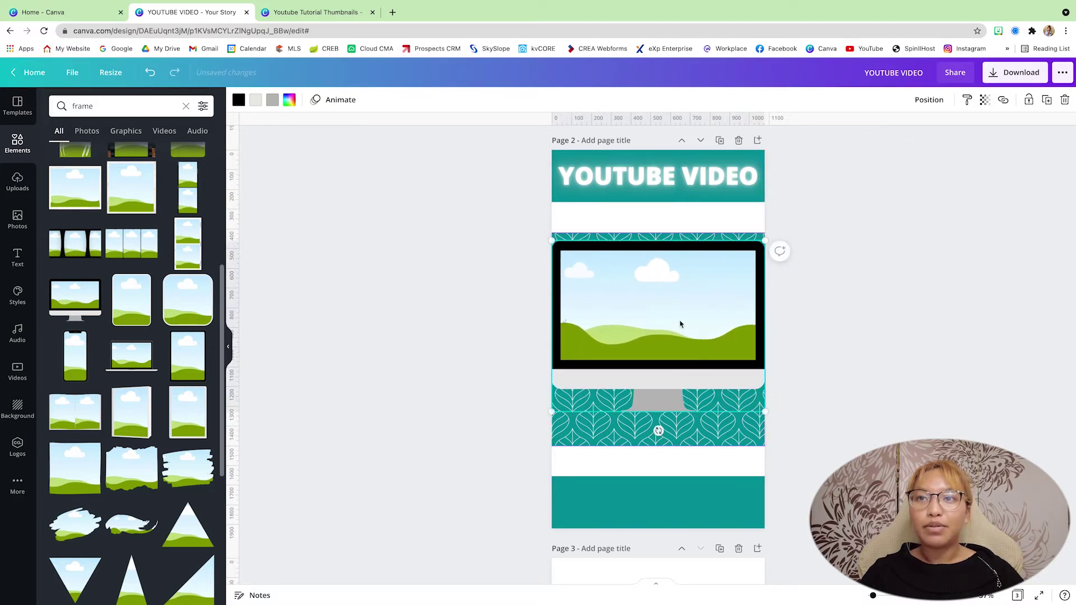
left_click_drag(680, 322, 682, 333)
left_click(849, 286)
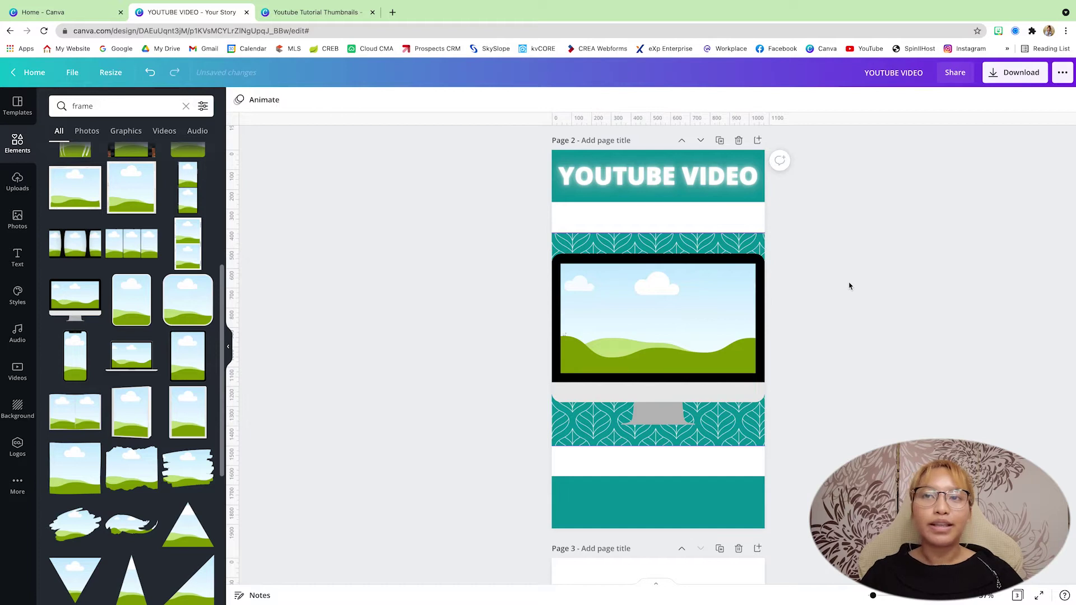
scroll(849, 286, "down", 2)
scroll(502, 357, "down", 1)
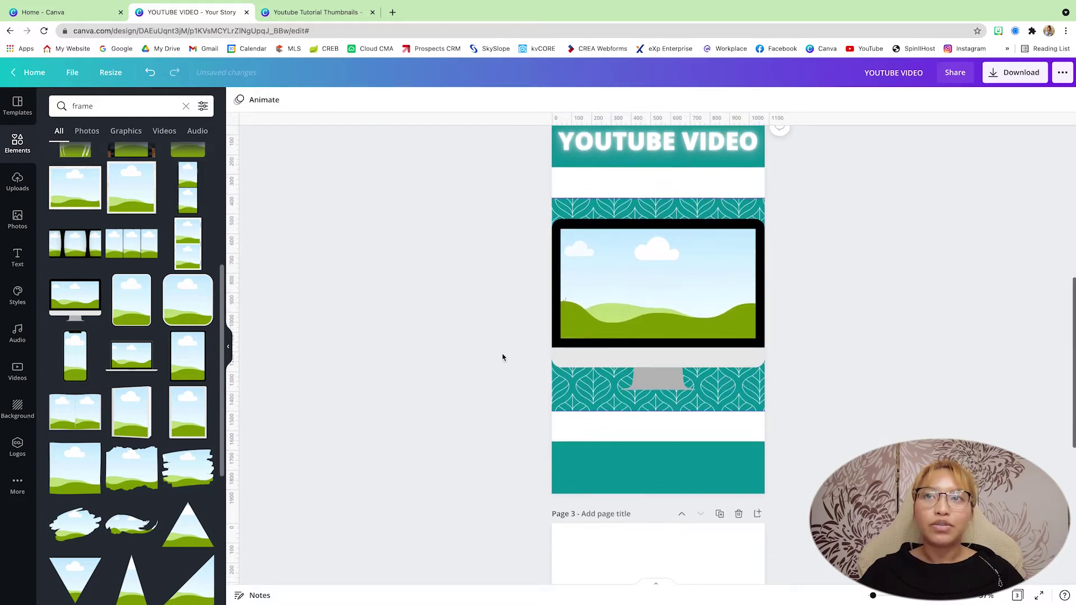
scroll(502, 356, "up", 2)
scroll(658, 426, "down", 2)
scroll(621, 440, "down", 1)
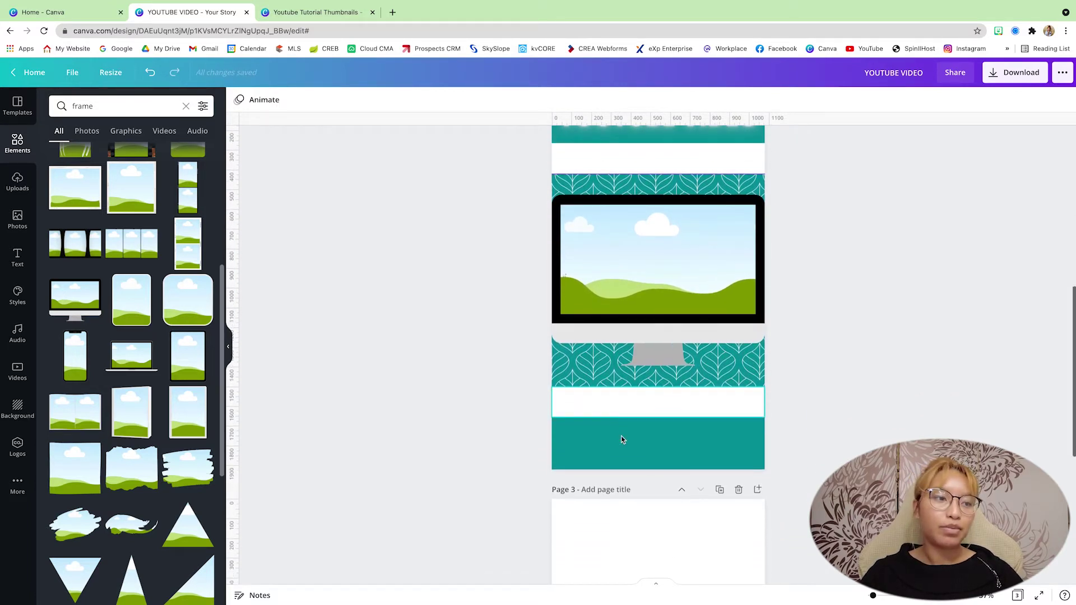
scroll(622, 440, "down", 1)
Place the eXp Realty and Loden Living logos from Uploads at the white strip's left and right.
left_click(17, 182)
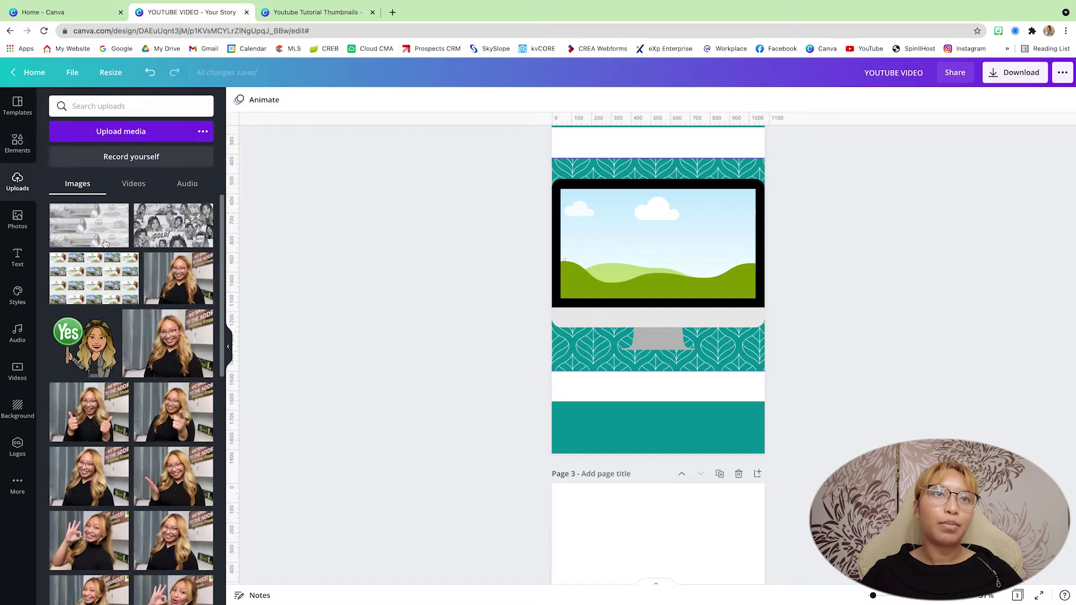
scroll(160, 297, "down", 10)
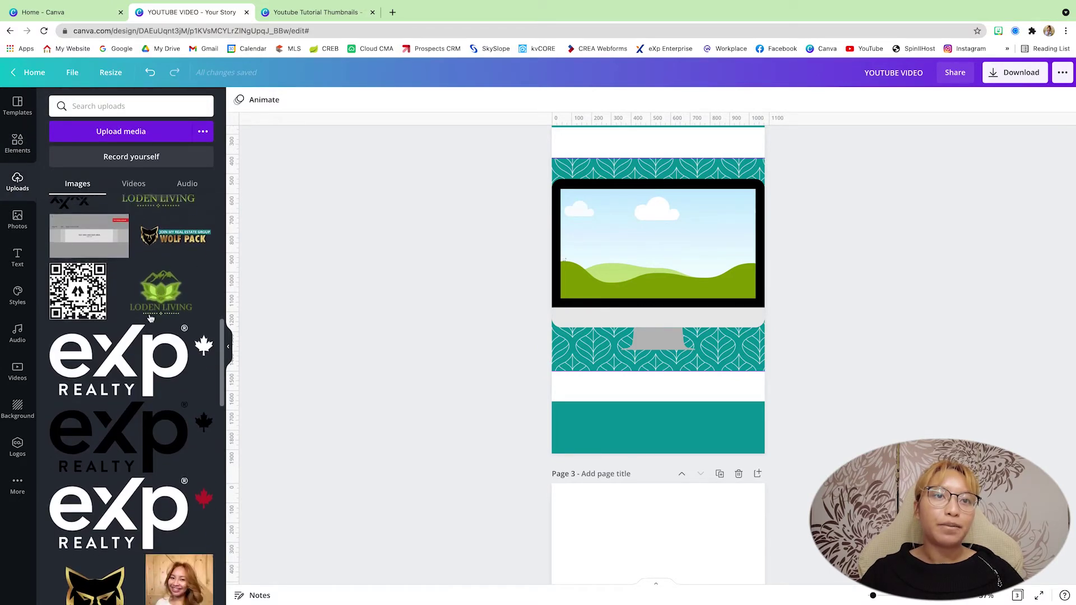
left_click(135, 414)
left_click_drag(726, 240, 637, 275)
left_click_drag(615, 284, 583, 387)
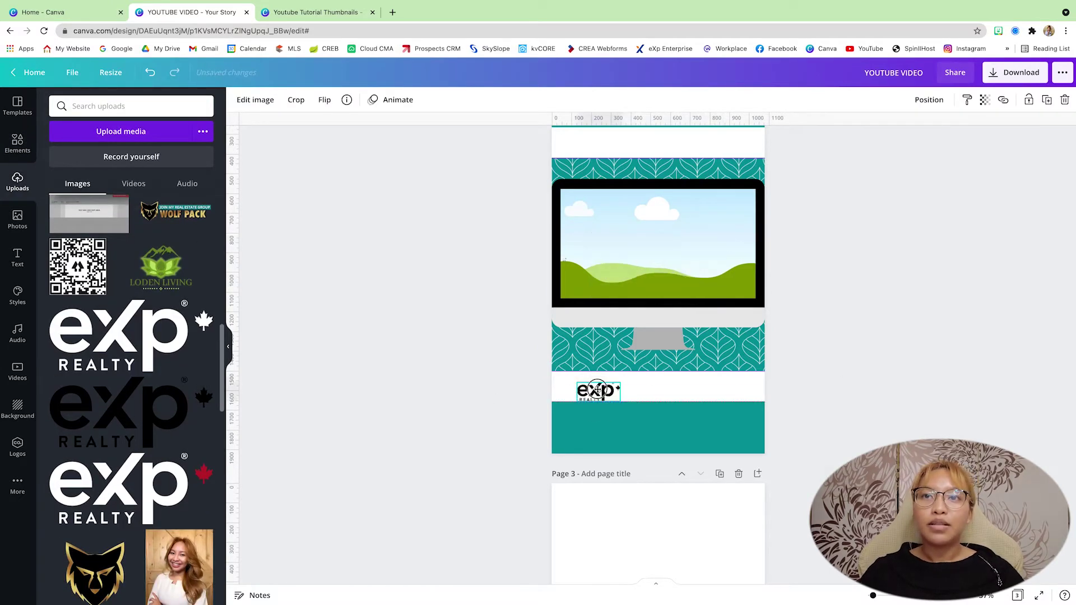
left_click(161, 266)
left_click_drag(659, 246, 728, 386)
left_click(814, 372)
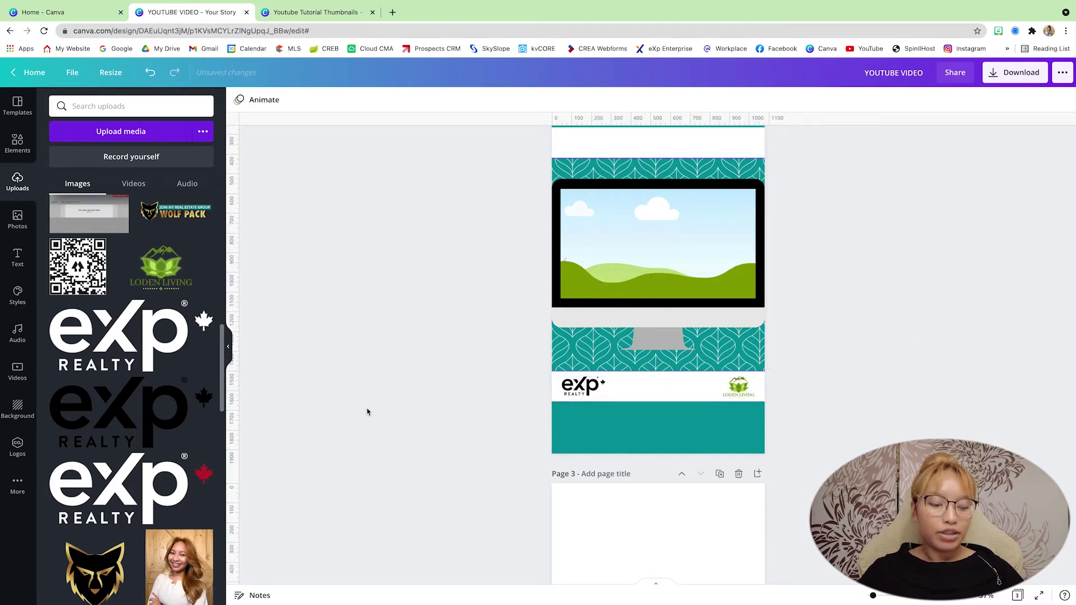
Add a social handle text box between the logos, coloured light green in Lato.
key("t")
left_click_drag(656, 276, 661, 414)
left_click(399, 100)
left_click_drag(587, 414, 670, 391)
left_click(686, 389)
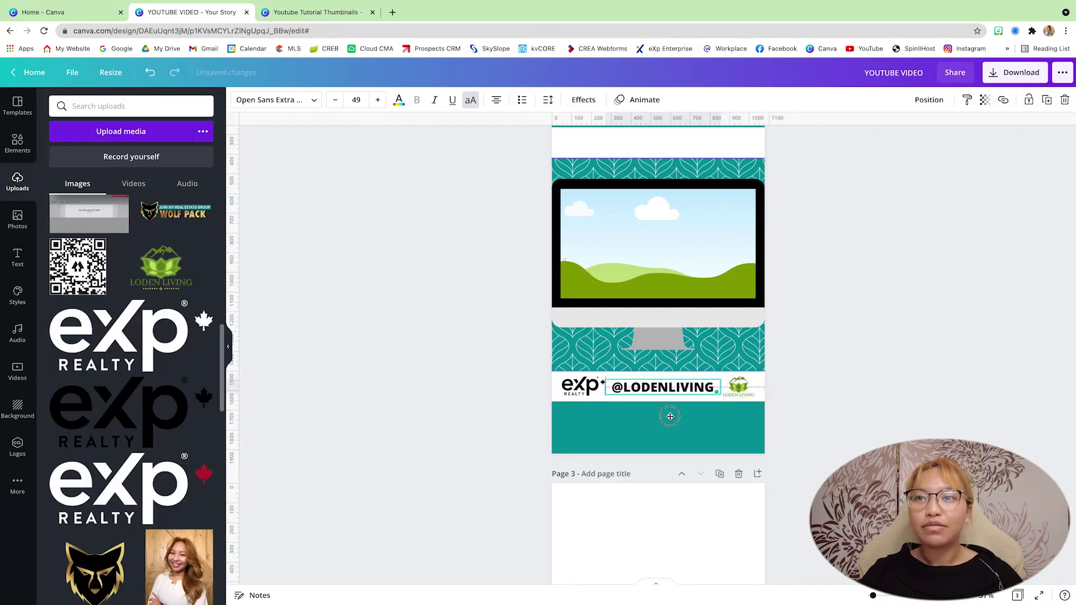
left_click(399, 100)
left_click(60, 258)
left_click(314, 100)
left_click(140, 268)
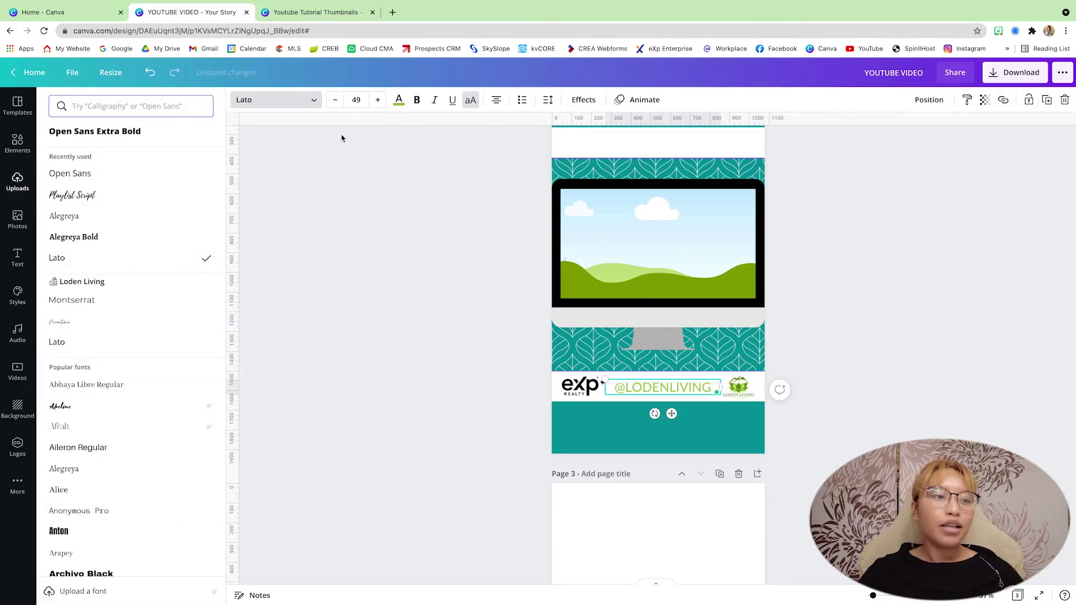
left_click(964, 334)
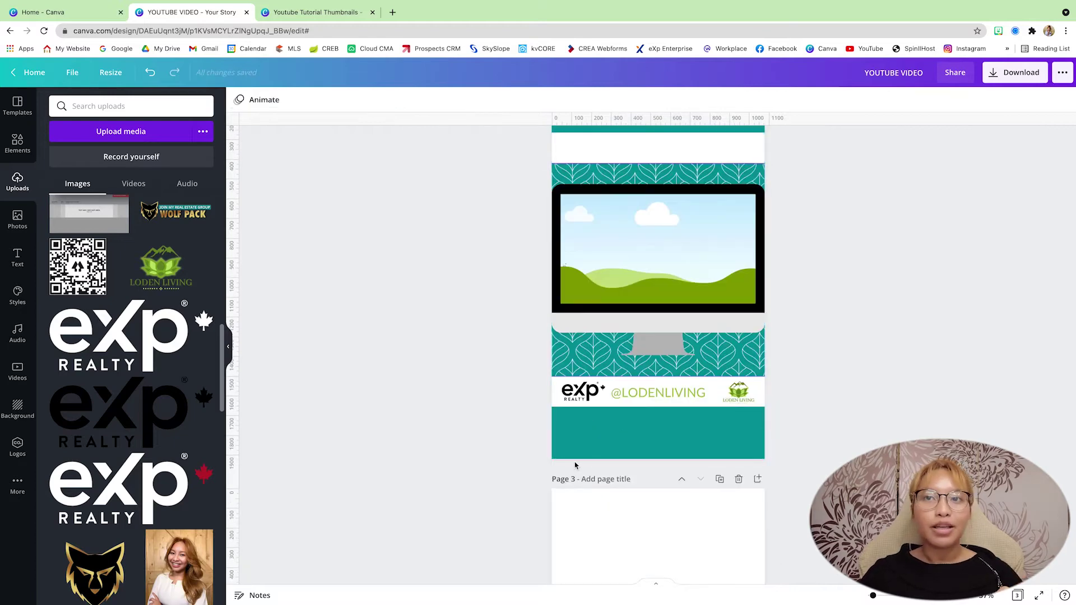
scroll(663, 400, "down", 2)
Add a white Brittany script text box in the bottom teal bar for the agent's name.
key("t")
left_click_drag(666, 295, 659, 419)
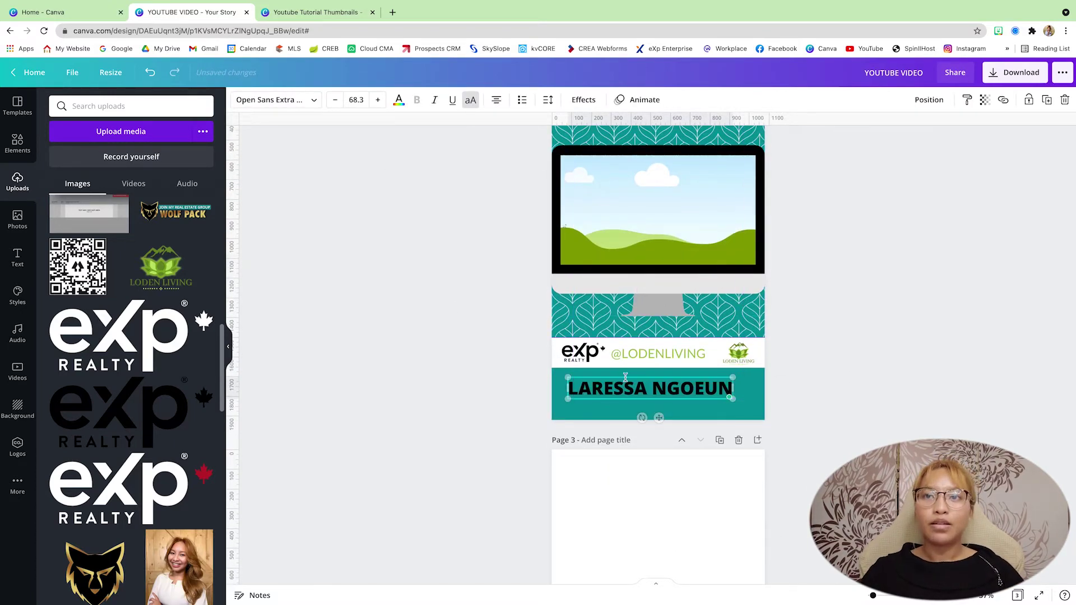
left_click(399, 99)
left_click(173, 180)
left_click(287, 101)
type("brit")
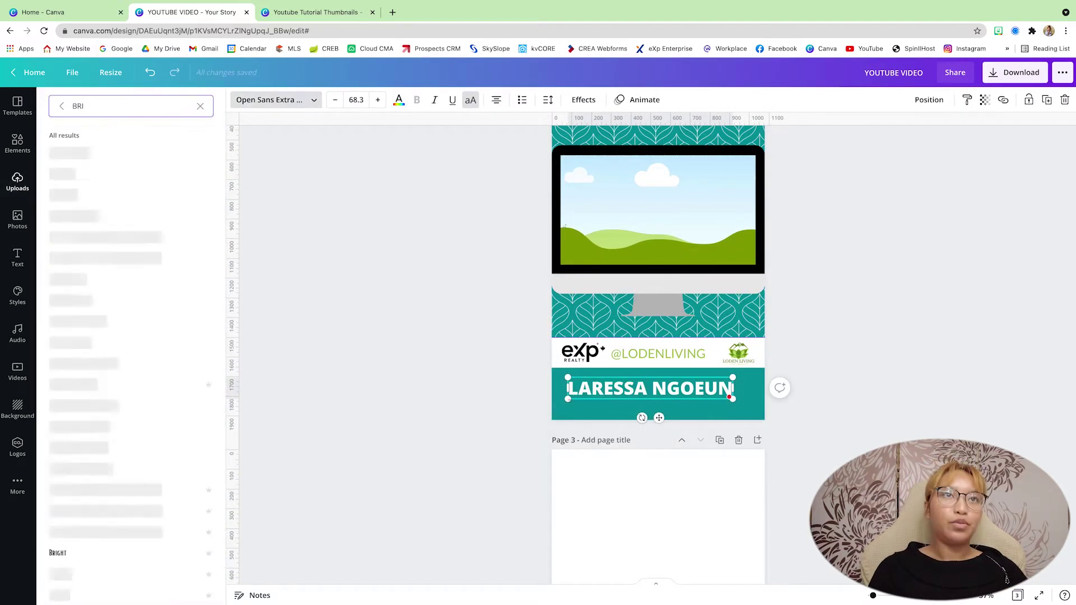
left_click(84, 173)
left_click(718, 415)
Replace the placeholder with the agent's name in the script text box.
double_click(718, 415)
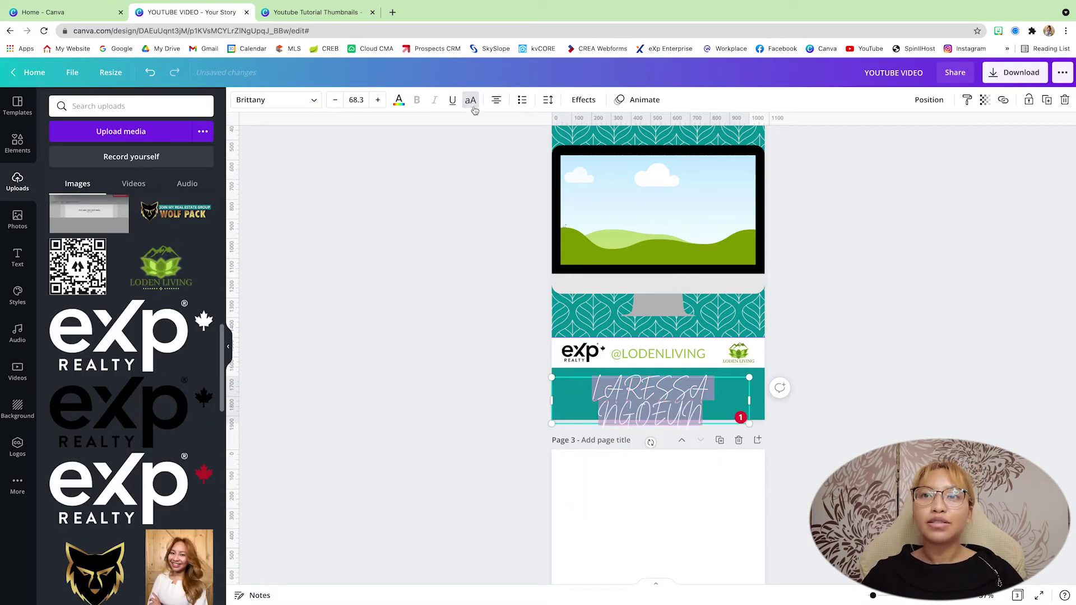
scroll(915, 392, "up", 5)
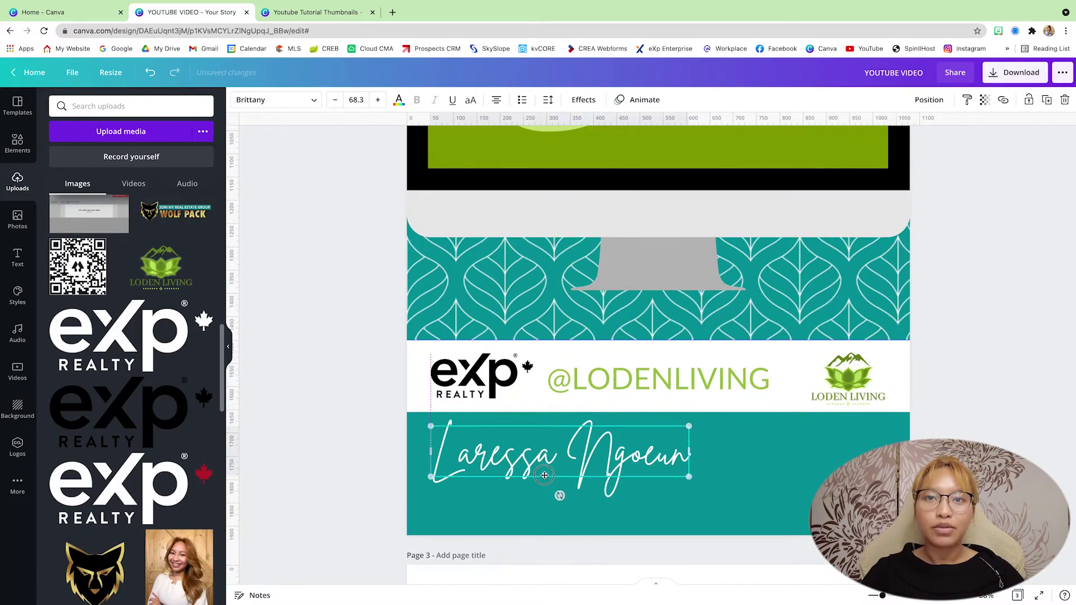
left_click(584, 99)
left_click(583, 99)
scroll(616, 258, "up", 3)
scroll(617, 258, "down", 3)
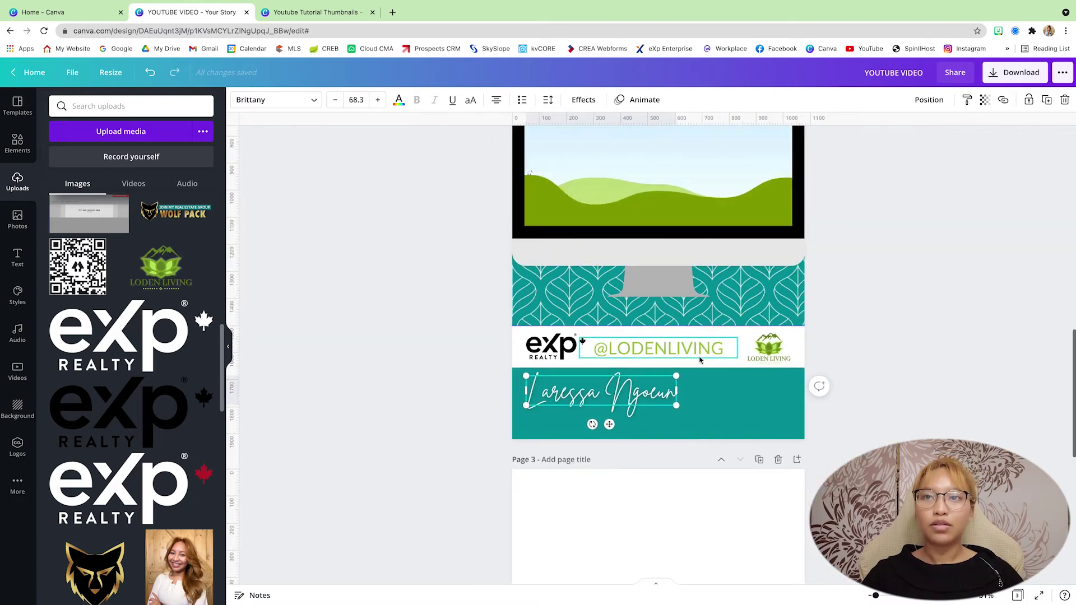
Type REALTOR® and place it, smaller, beneath the name in the teal bar.
type("tREALROR")
key("BackSpace")
key("BackSpace")
key("BackSpace")
type("TOR®")
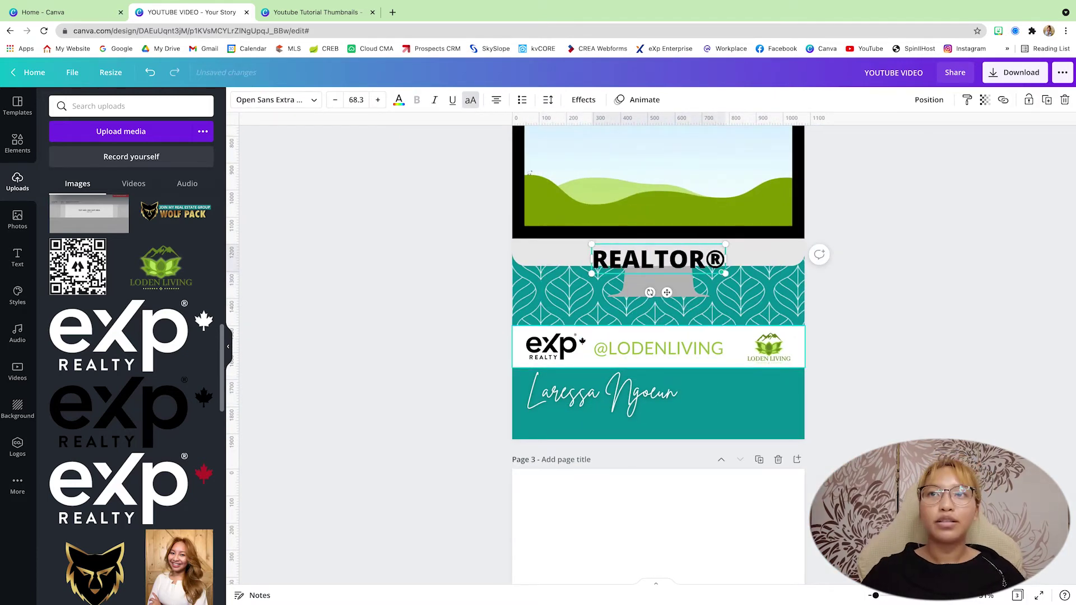
left_click_drag(693, 259, 604, 423)
left_click_drag(673, 435, 613, 426)
scroll(659, 432, "up", 5)
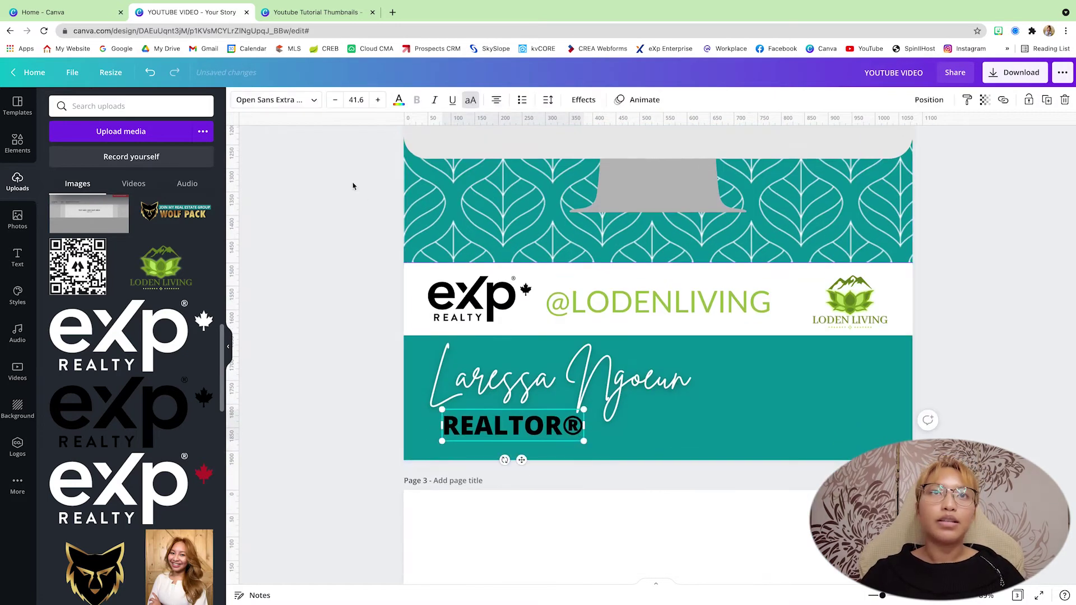
Set the REALTOR® text to the Open Sans Light font.
left_click(275, 99)
type("BRI")
left_click(106, 236)
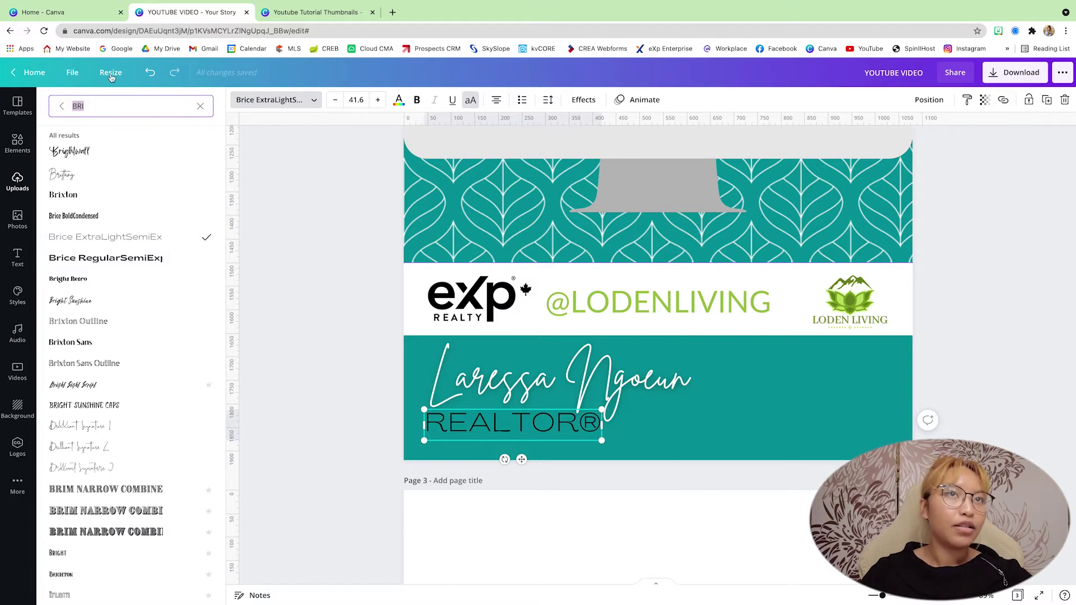
type("joesg")
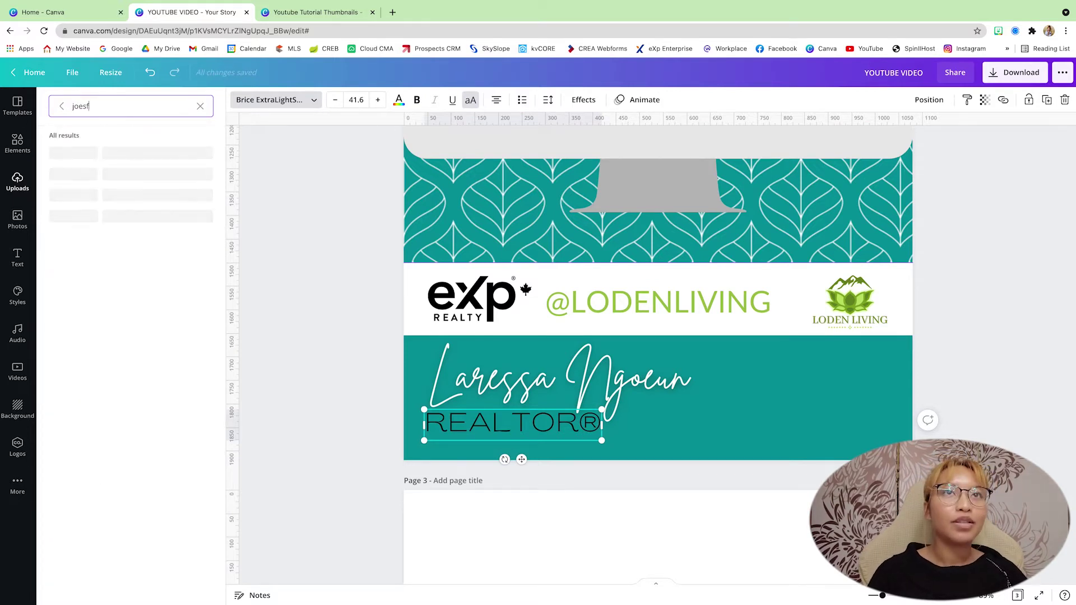
key("BackSpace")
key("BackSpace")
key("BackSpace")
key("BackSpace")
key("BackSpace")
left_click(120, 196)
left_click(80, 194)
left_click(503, 389, "shift")
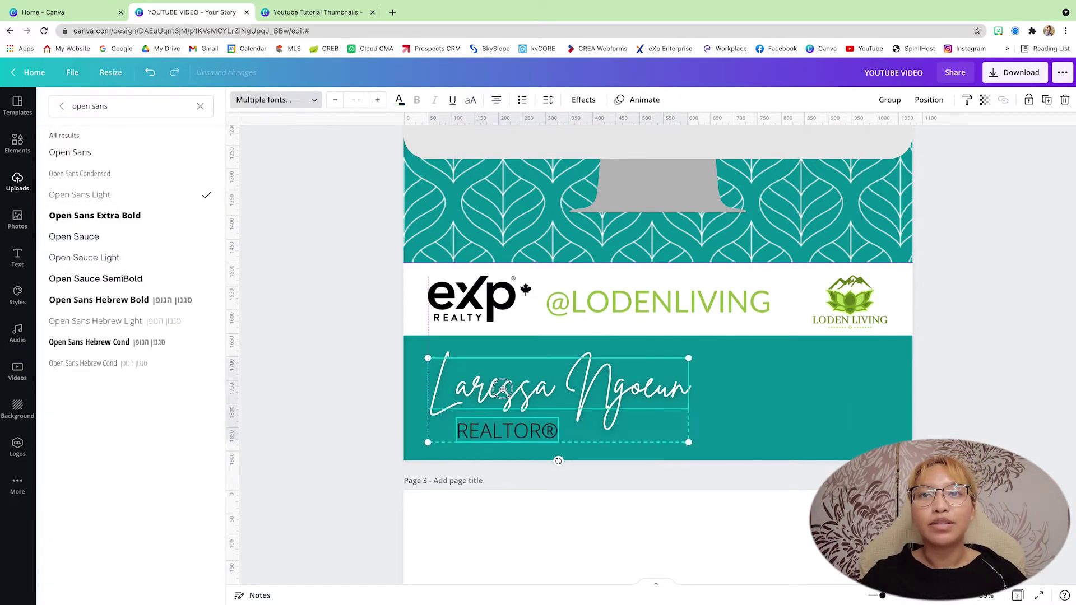
left_click(17, 182)
Add a YouTube play-button graphic from Elements and position it in the teal bar.
left_click(17, 143)
type("youtube")
key("Return")
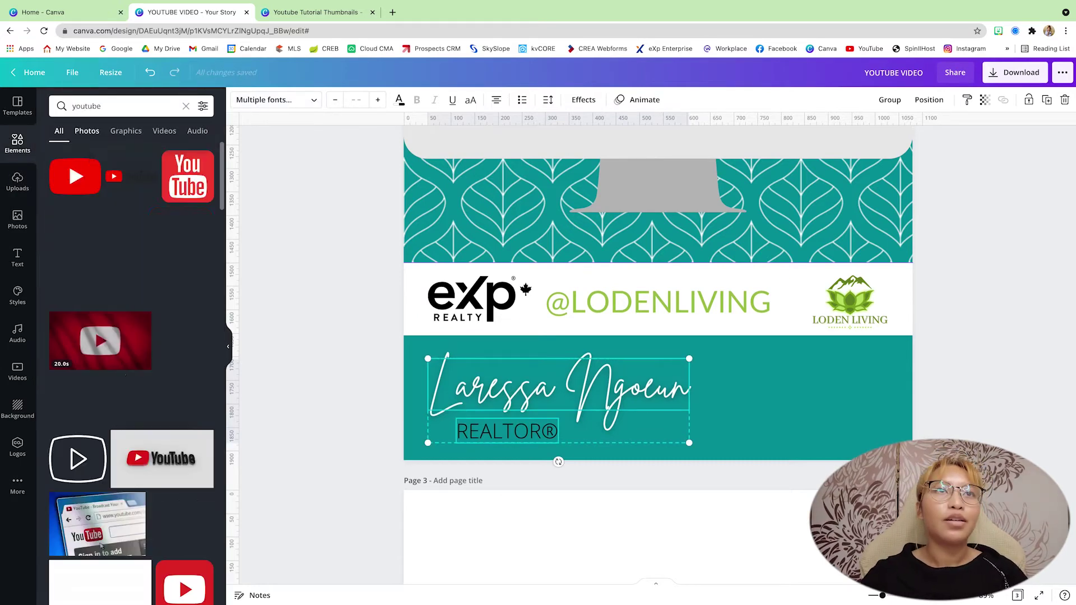
left_click(85, 281)
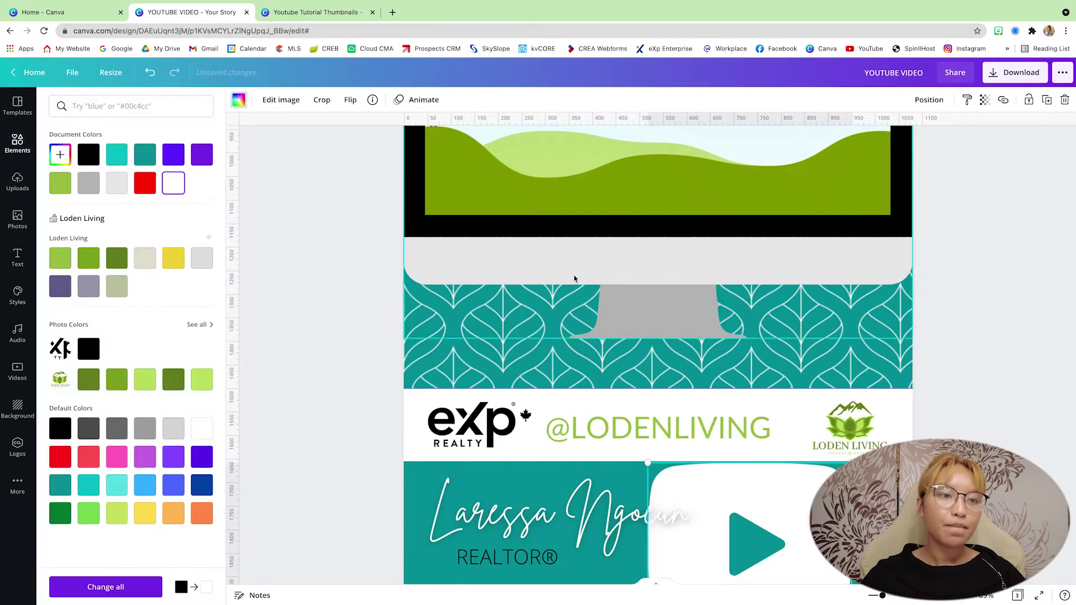
scroll(575, 279, "down", 2)
left_click(645, 426)
left_click(728, 416)
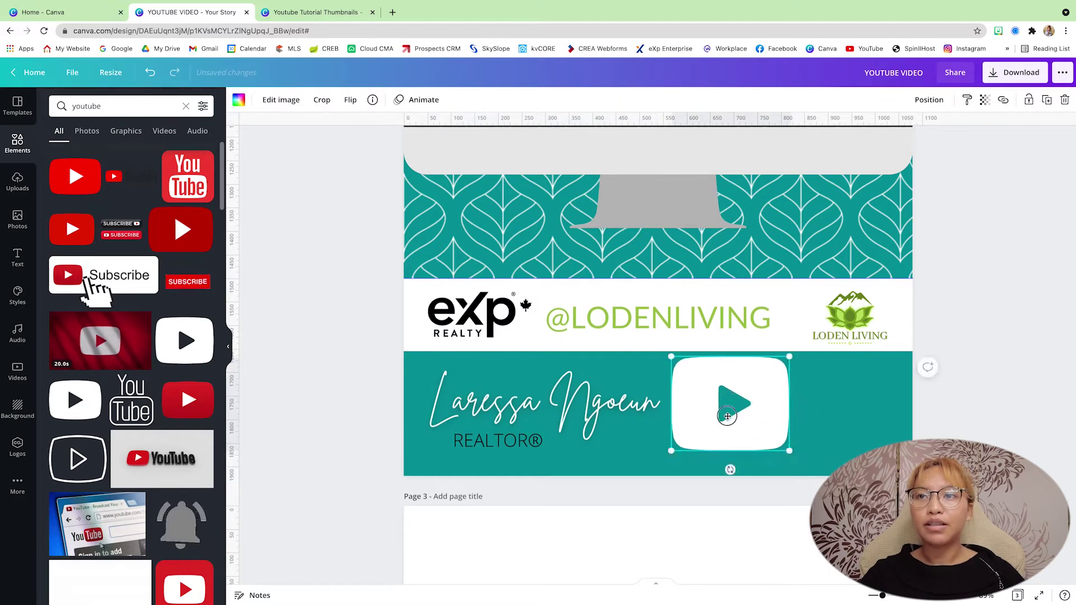
left_click_drag(727, 416, 735, 424)
Duplicate the REALTOR® text and change it to bold white 'LINK IN BIO'.
left_click(498, 441)
key("ctrl+d")
double_click(853, 389)
key("BackSpace")
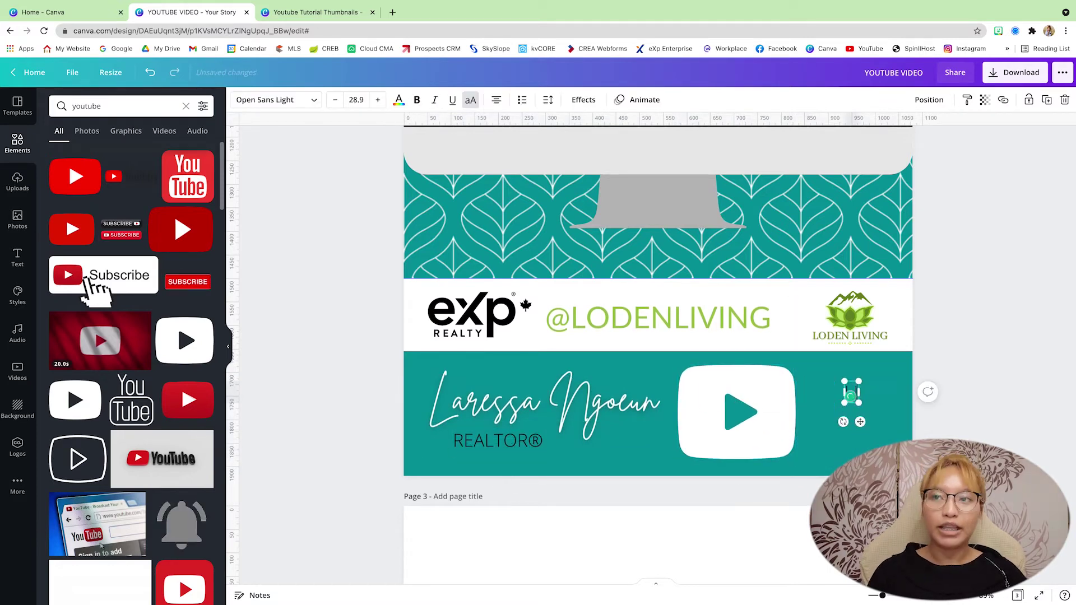
type("LINK IN BIO")
left_click(399, 99)
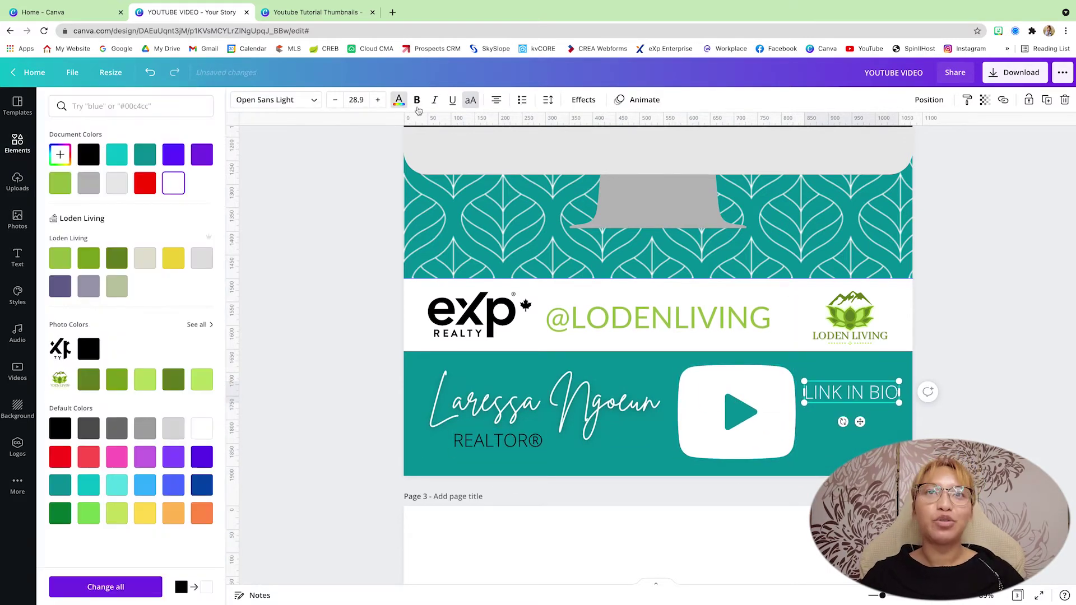
left_click(173, 180)
key("ctrl+b")
Align LINK IN BIO level with the play button and shift both left.
left_click_drag(852, 393, 852, 415)
left_click(745, 414, "shift")
left_click_drag(746, 415, 735, 415)
left_click(735, 415)
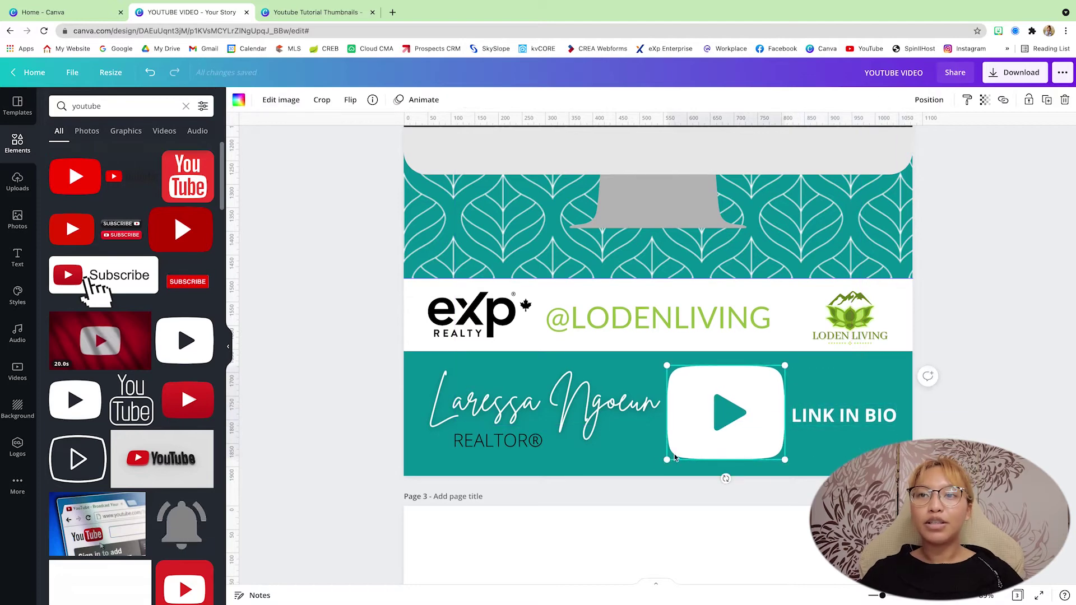
left_click(1024, 408)
scroll(1024, 408, "down", 6)
Add a text box in page 2's white band reading 'EMAIL SIGNATURE TUTORIAL'.
scroll(1024, 409, "up", 2)
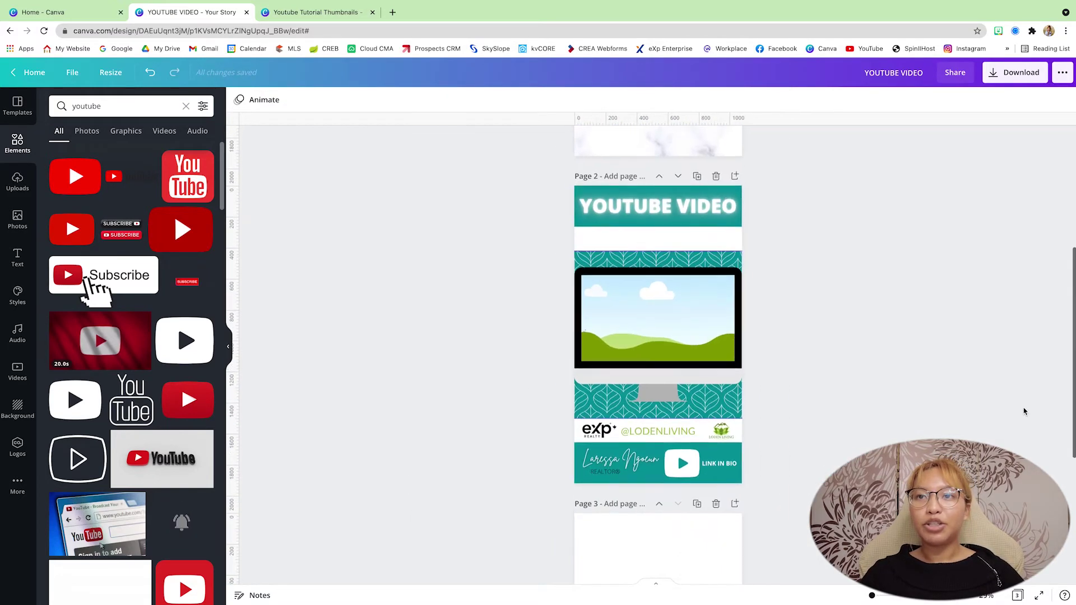
scroll(915, 356, "up", 5)
left_click(644, 220)
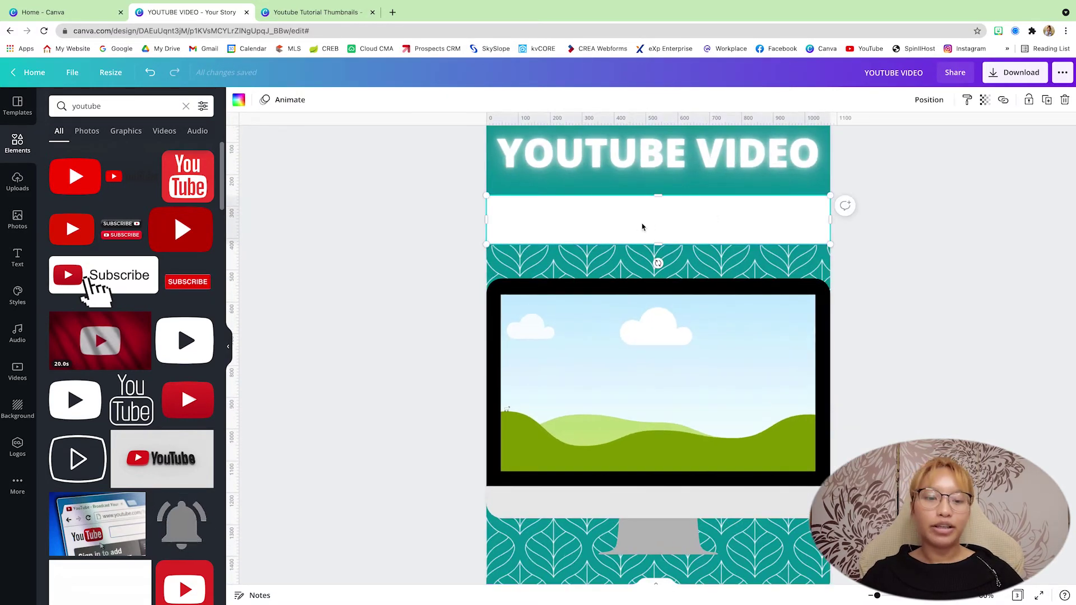
key("t")
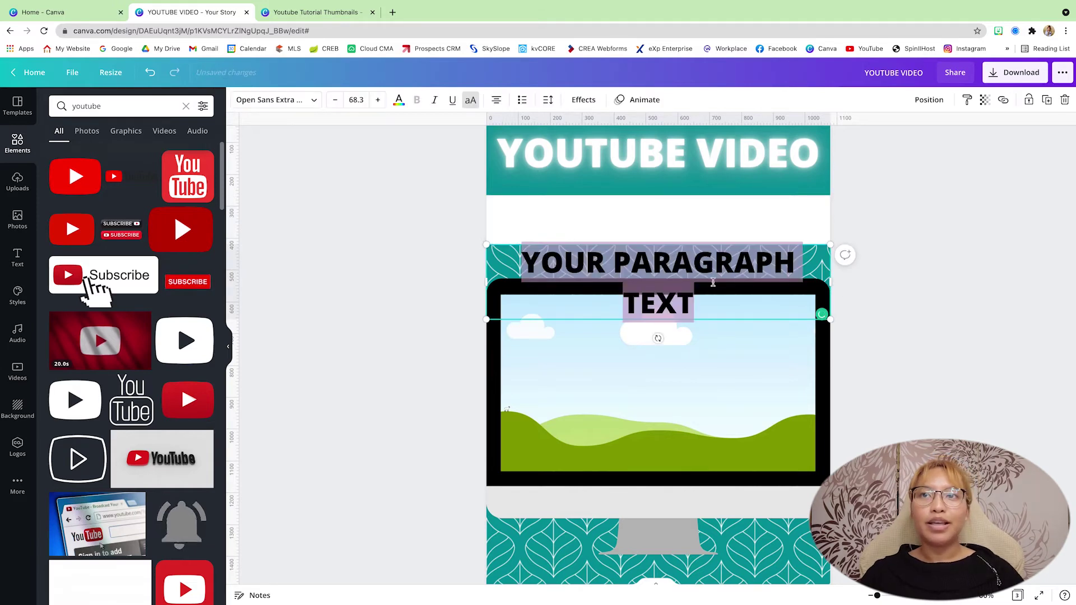
scroll(961, 327, "up", 3)
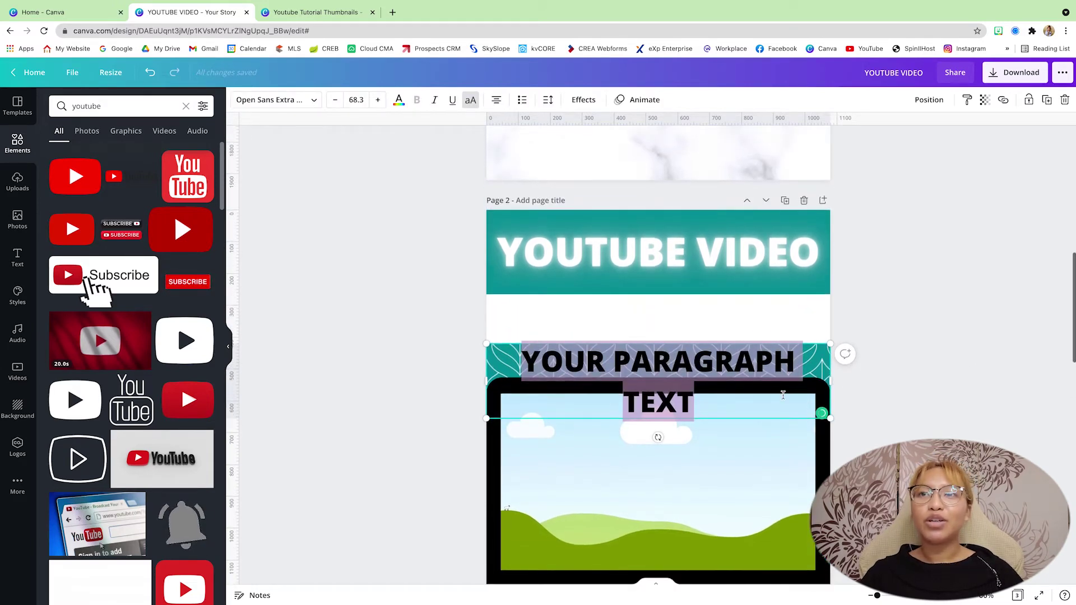
mouse_move(710, 368)
left_mouse_down()
mouse_move(710, 291)
mouse_move(712, 323)
left_mouse_up()
scroll(712, 322, "up", 5)
scroll(712, 322, "down", 6)
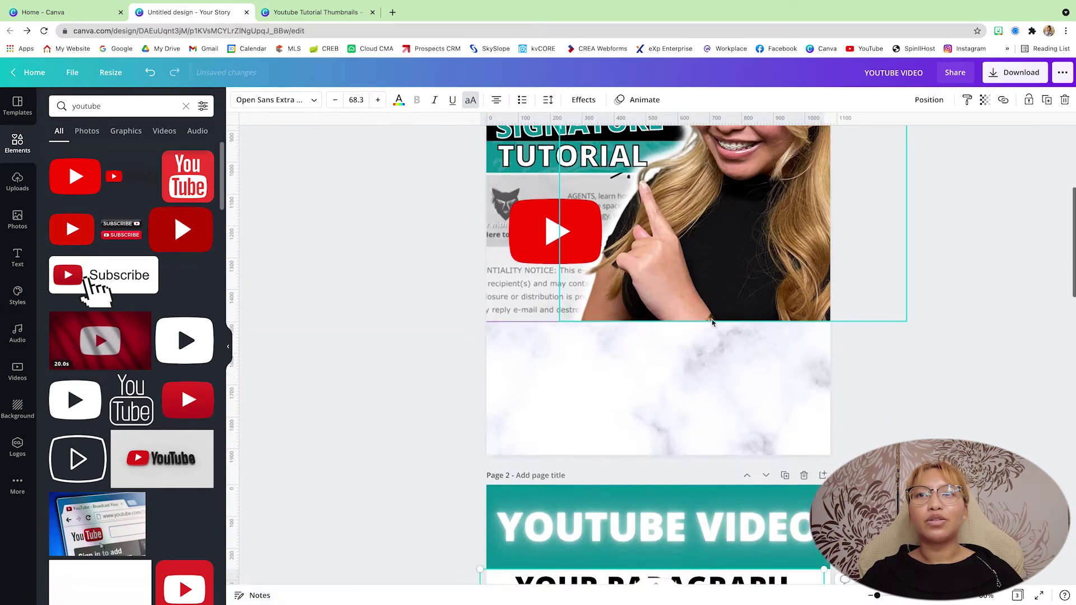
double_click(607, 419)
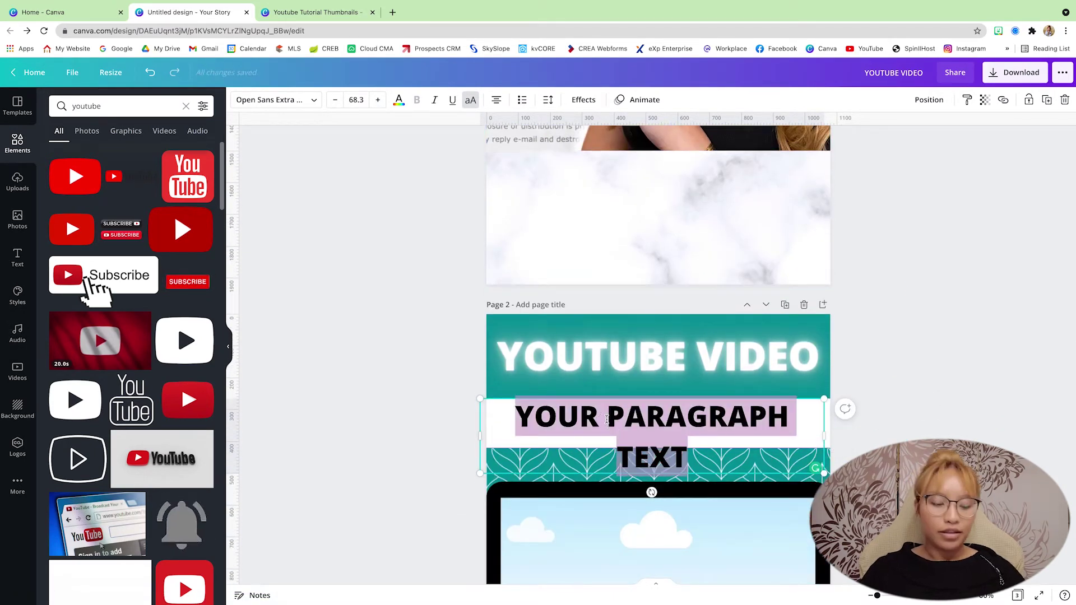
type("EN")
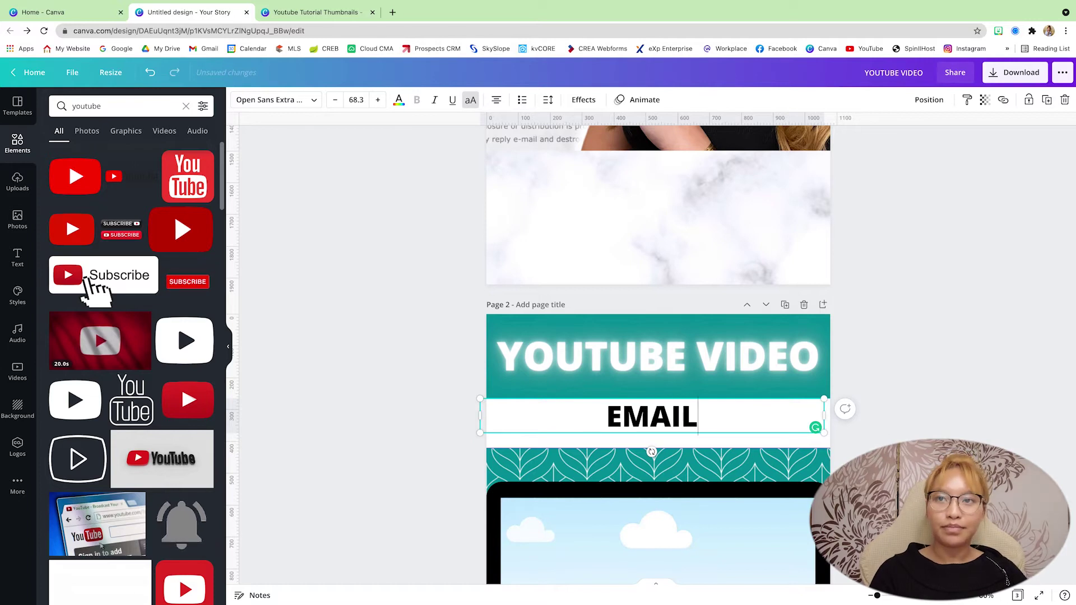
type("AIL SIGNATURE ")
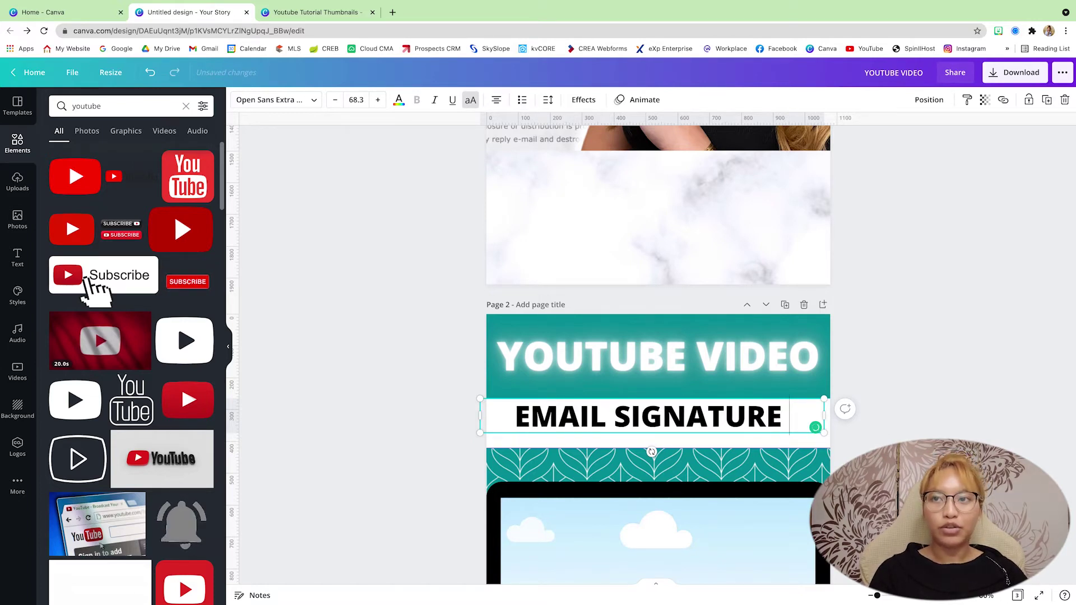
type("TUT")
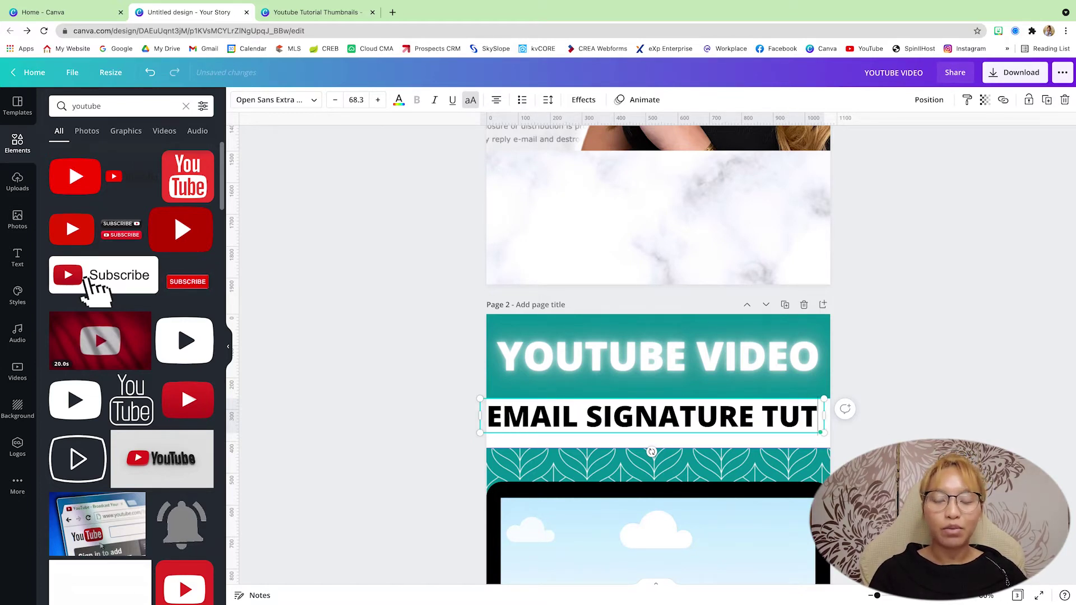
type("ORIAL")
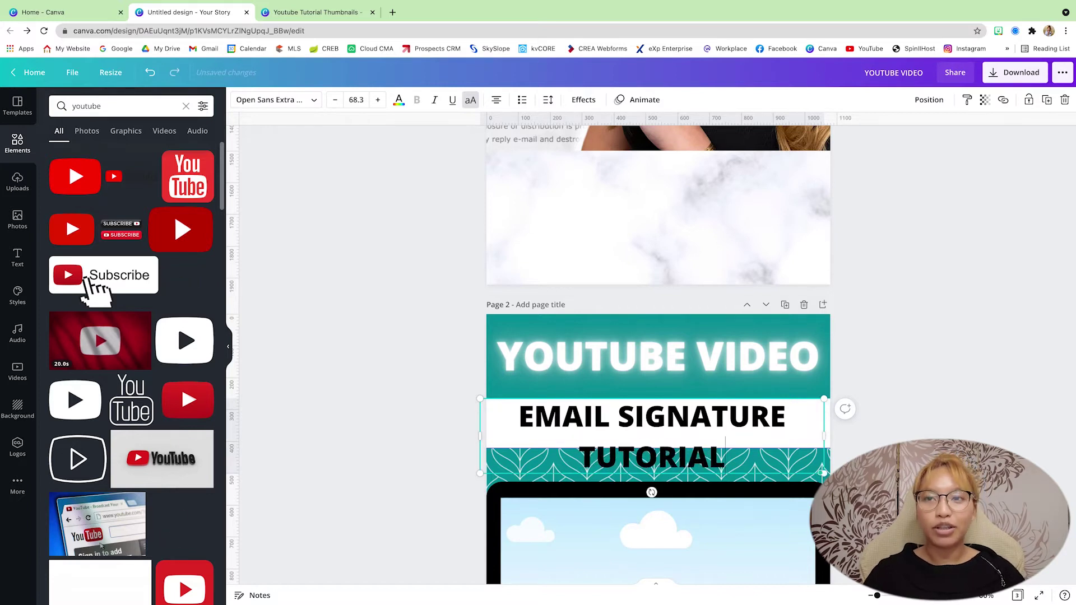
Shrink the subtitle, widen it onto one line and centre it under the heading.
mouse_move(508, 412)
left_mouse_down()
mouse_move(701, 470)
mouse_move(735, 468)
left_mouse_up()
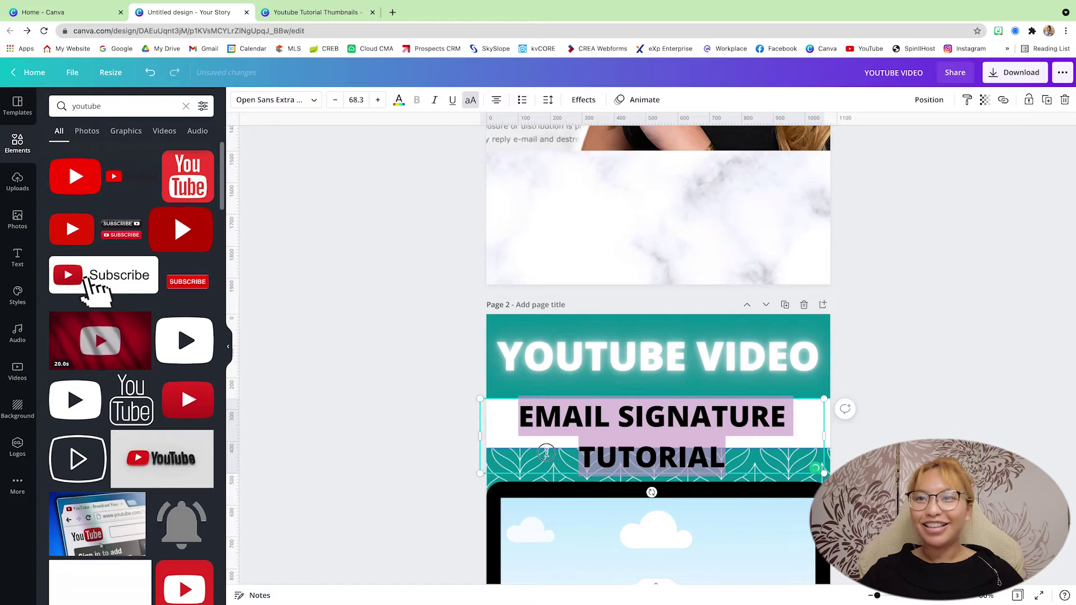
left_click_drag(480, 474, 515, 426)
left_click(601, 427)
left_click(594, 425)
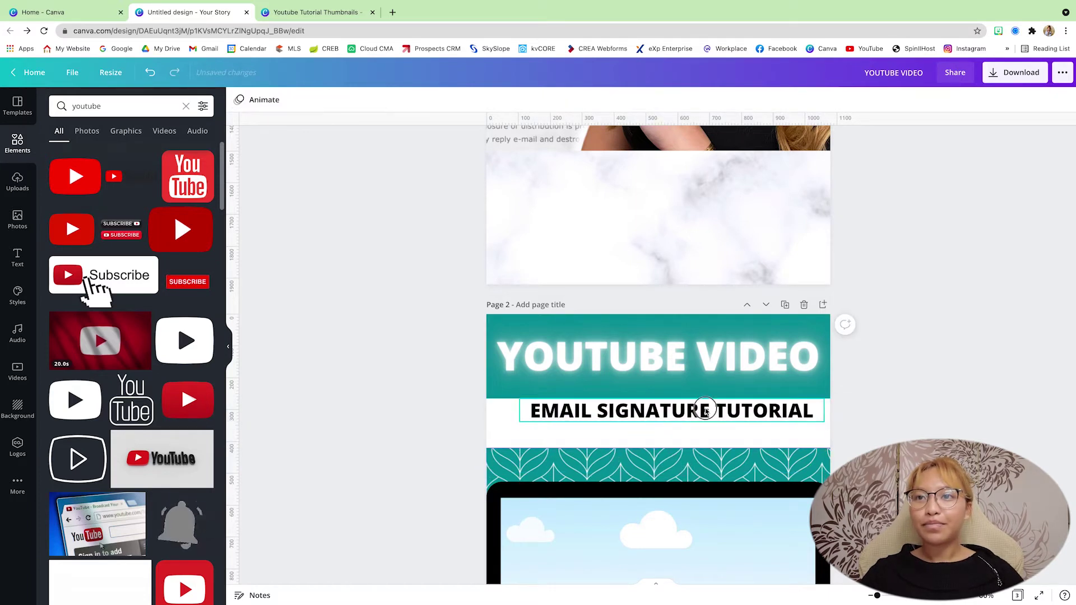
left_click_drag(705, 412, 693, 425)
left_click(899, 422)
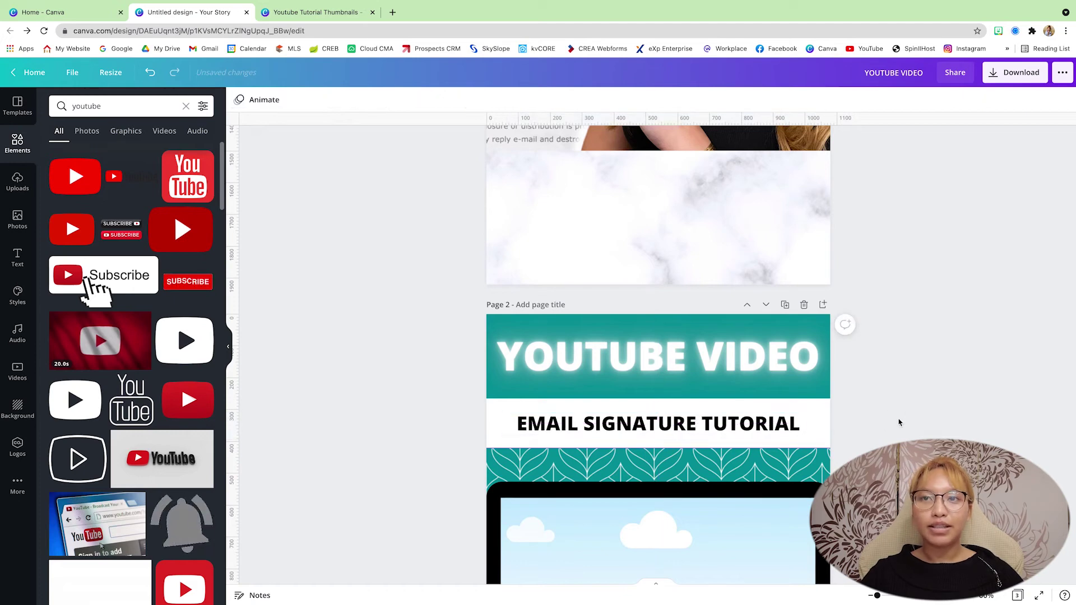
Search Elements for 'rectangle frame' and add the glowing rectangle frame to page 2.
scroll(899, 423, "down", 5)
scroll(899, 422, "up", 4)
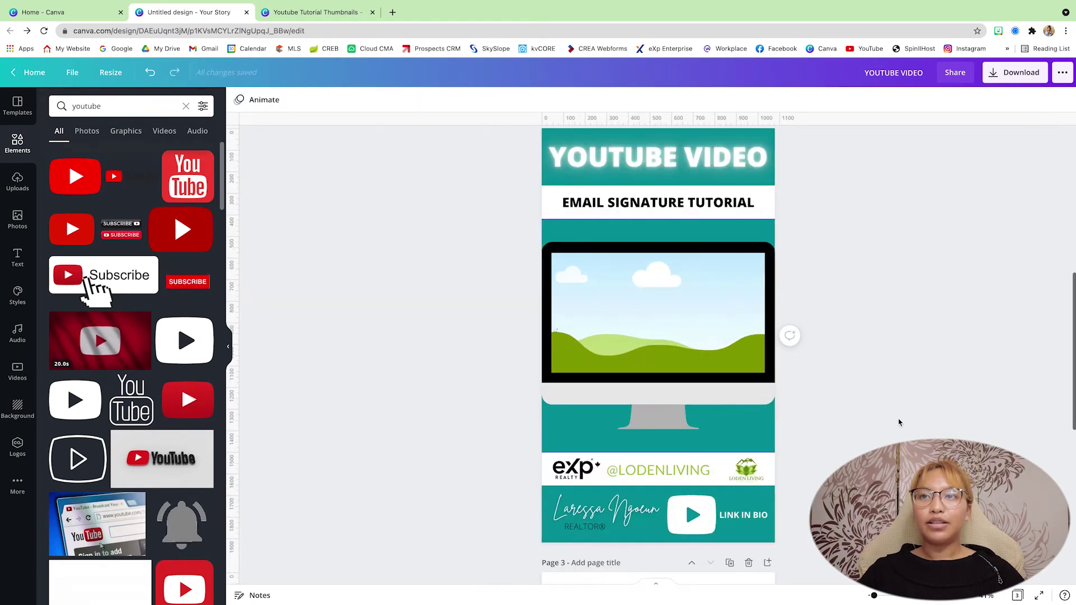
left_click(9, 147)
left_click(120, 107)
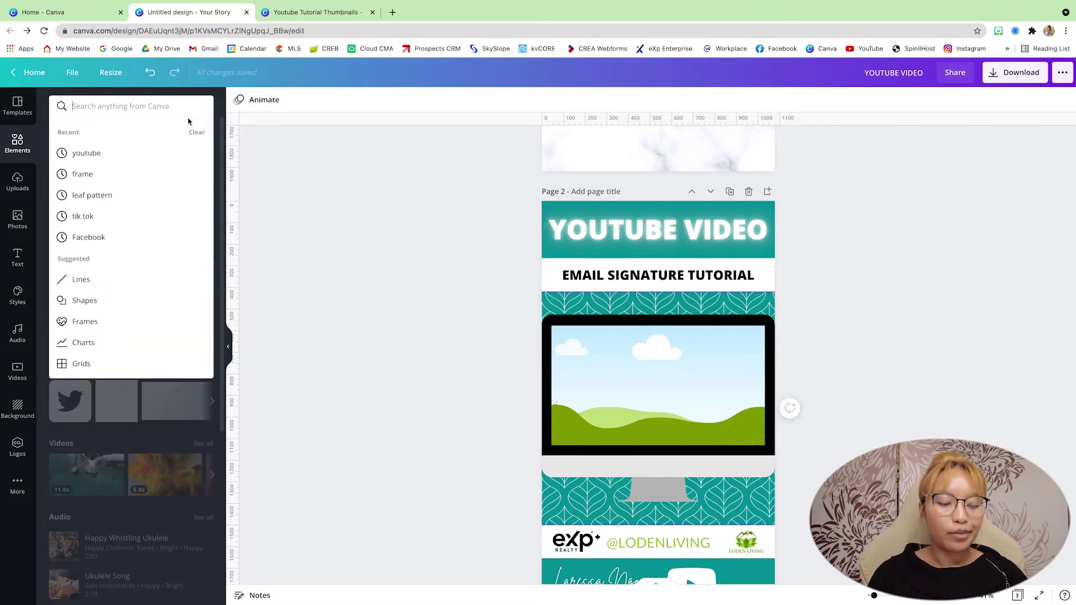
type("rectangle grame")
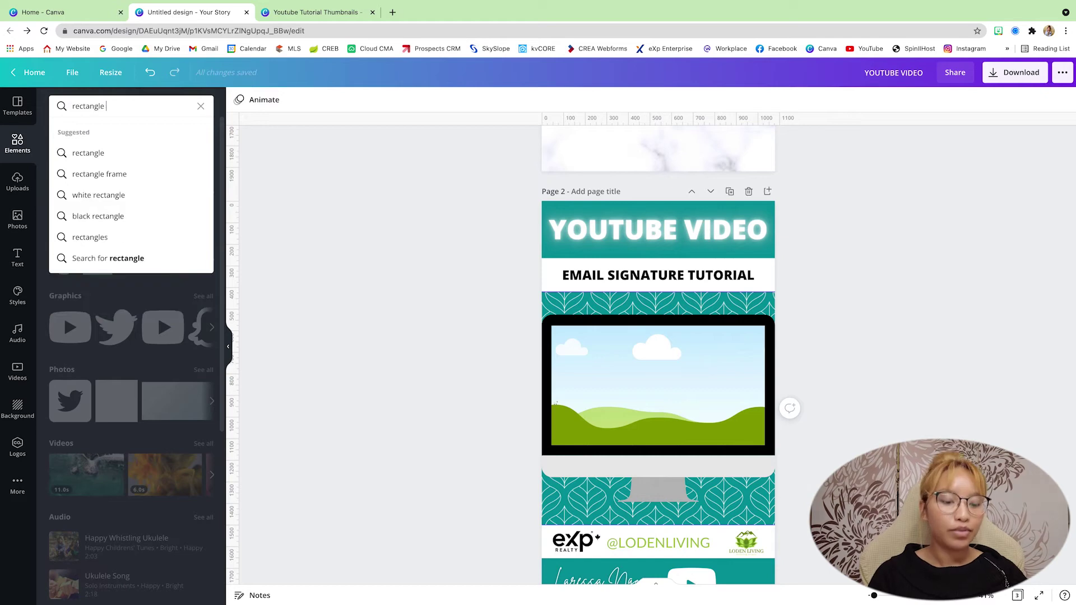
key("Return")
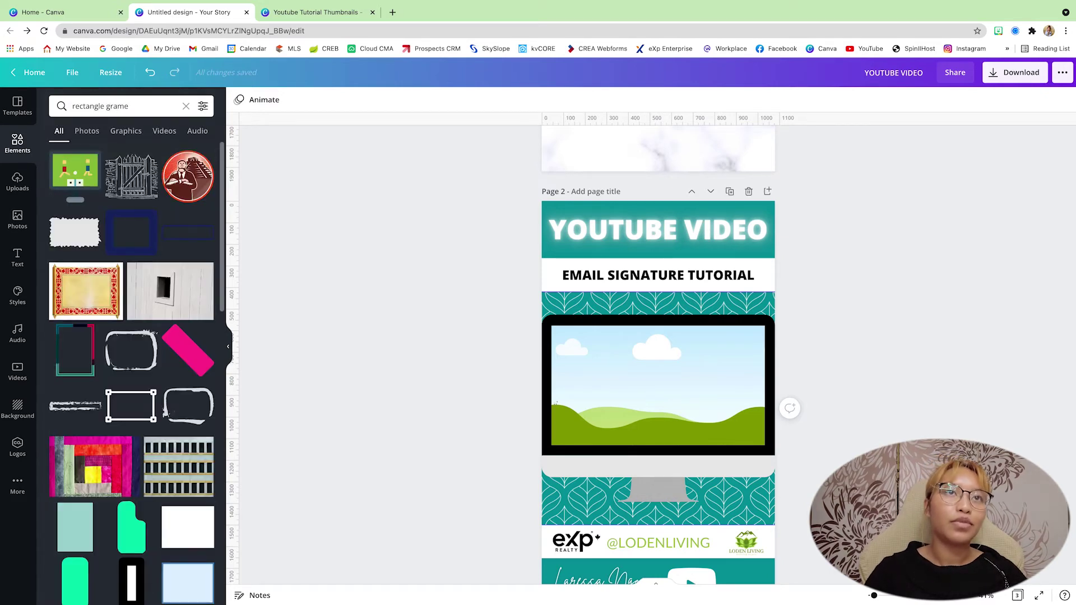
left_click(108, 106)
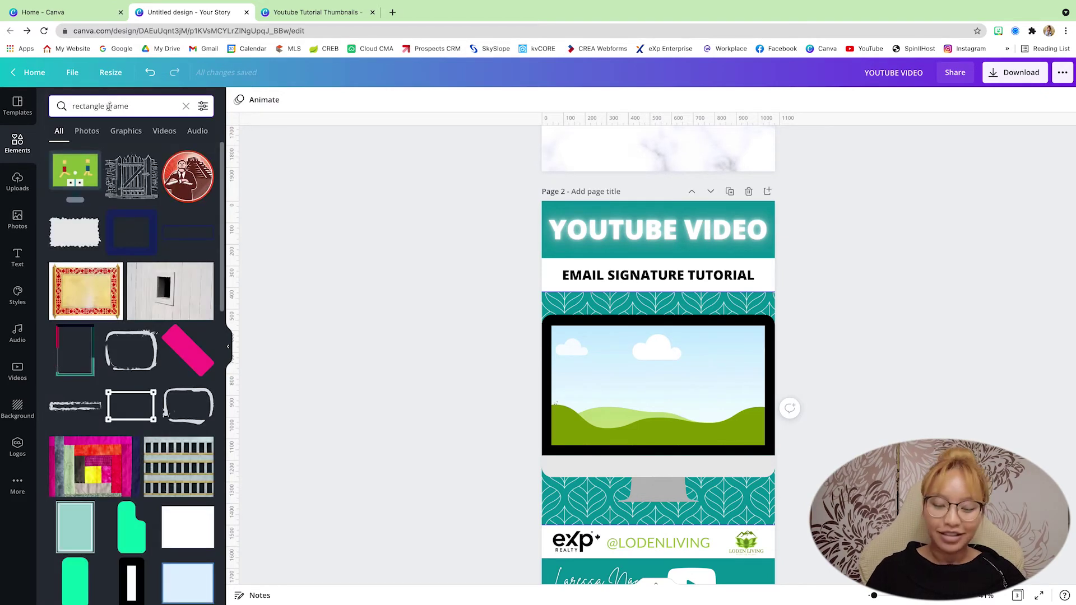
key("Delete")
type("f")
key("Return")
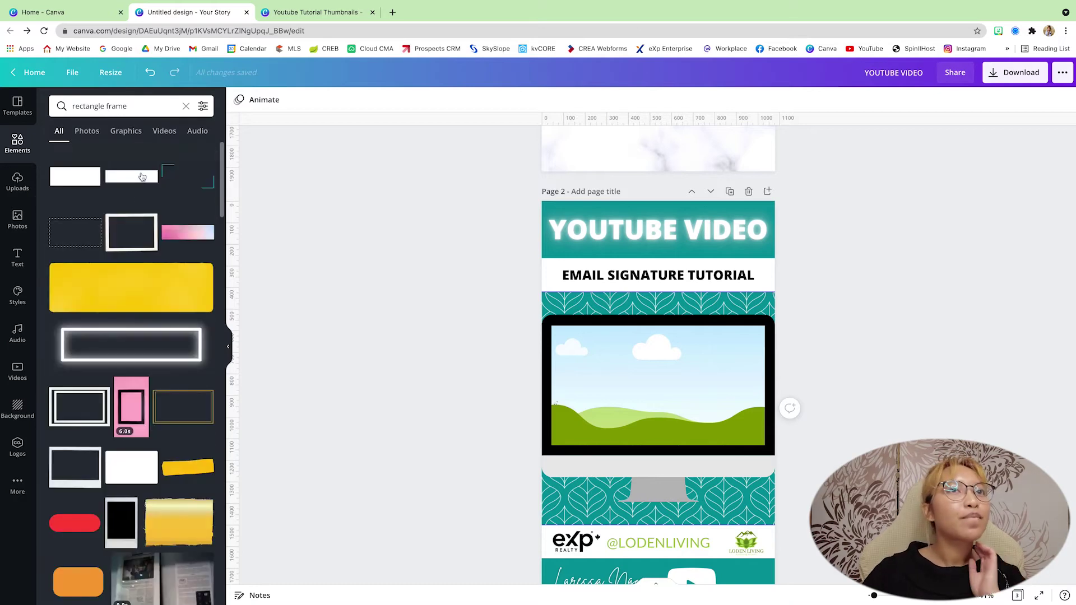
left_click(161, 349)
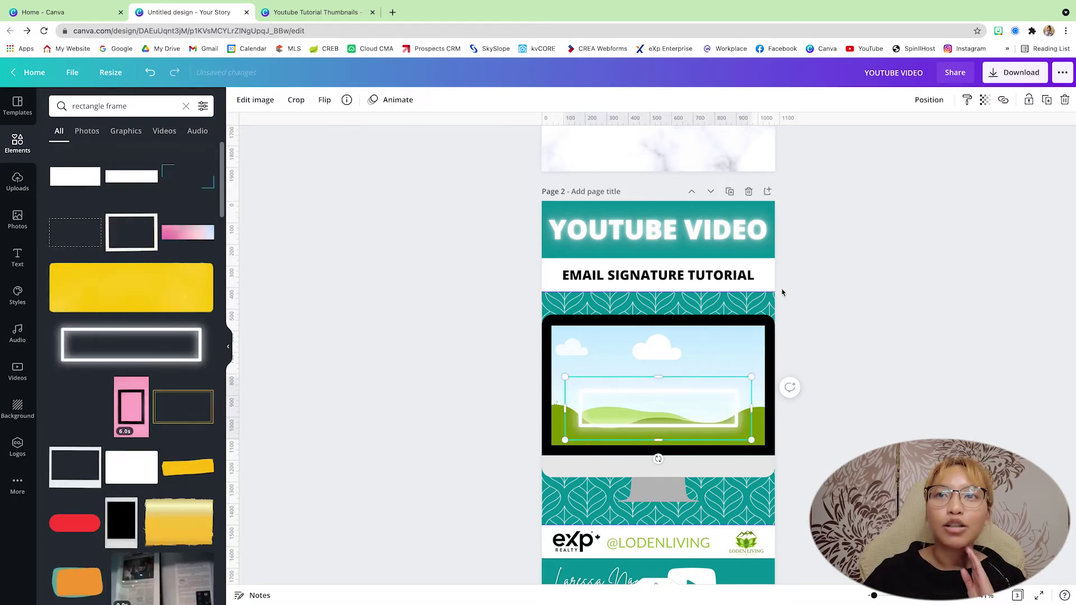
Move and resize the glow frame to enclose the YOUTUBE VIDEO heading, then select both.
left_click_drag(684, 415, 626, 269)
left_click_drag(730, 199, 796, 271)
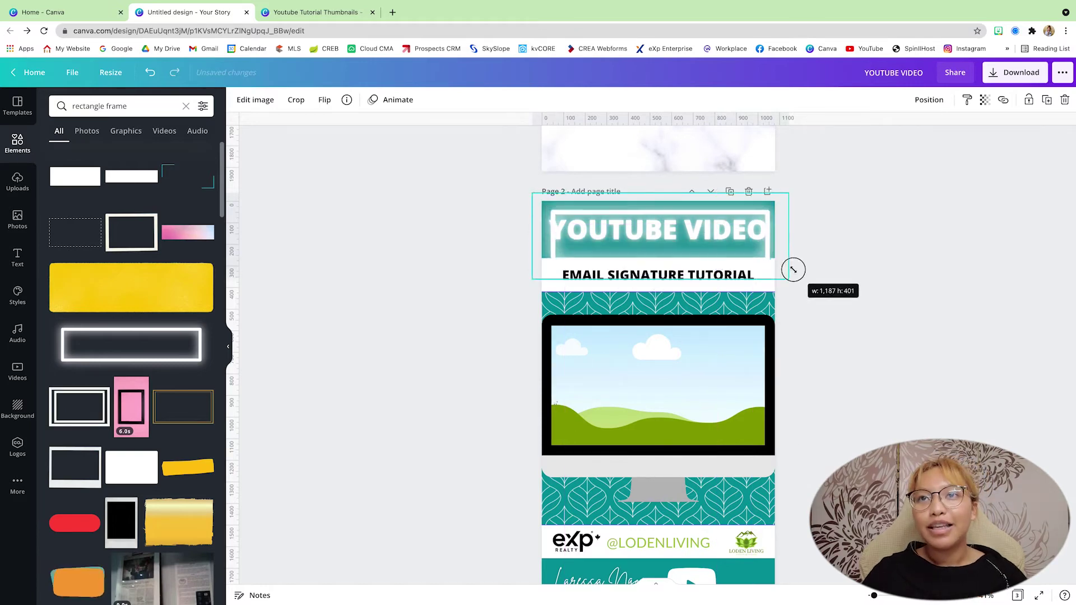
left_click_drag(729, 247, 721, 245)
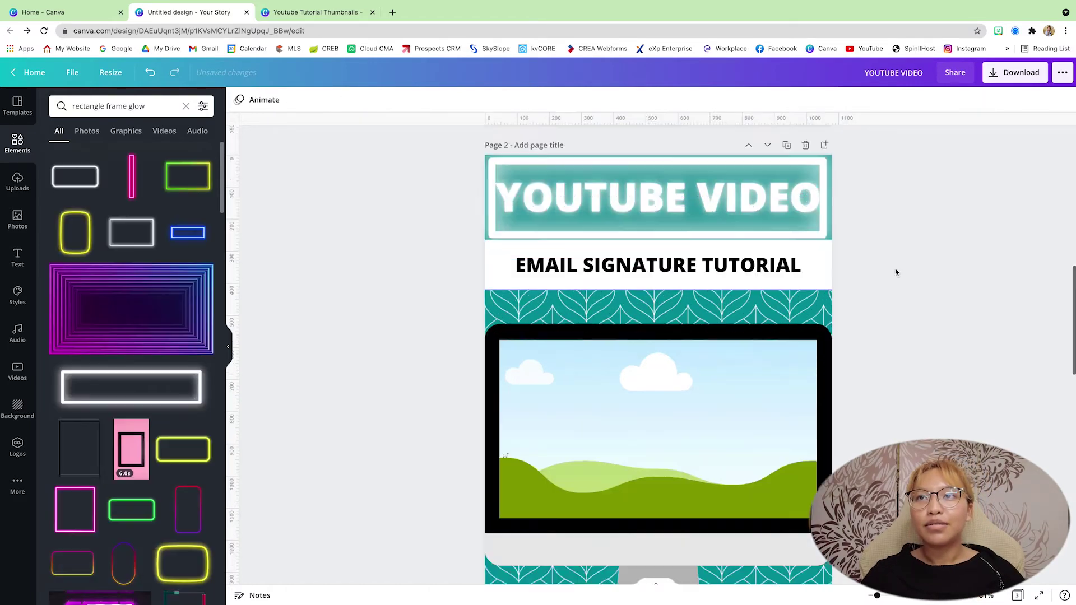
left_click(589, 247)
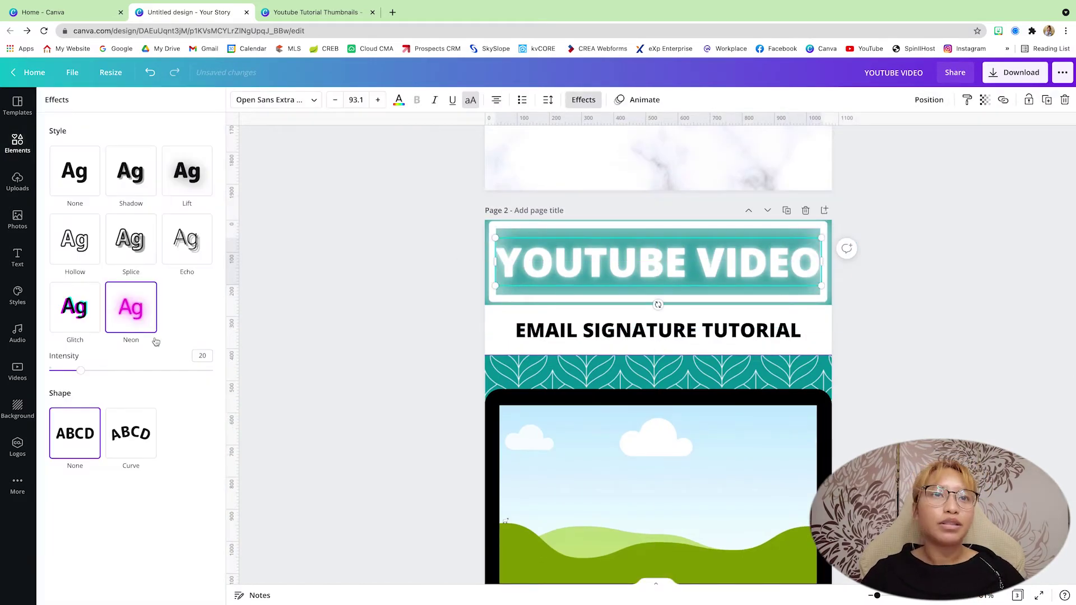
left_click(584, 99)
left_click(704, 257, "shift")
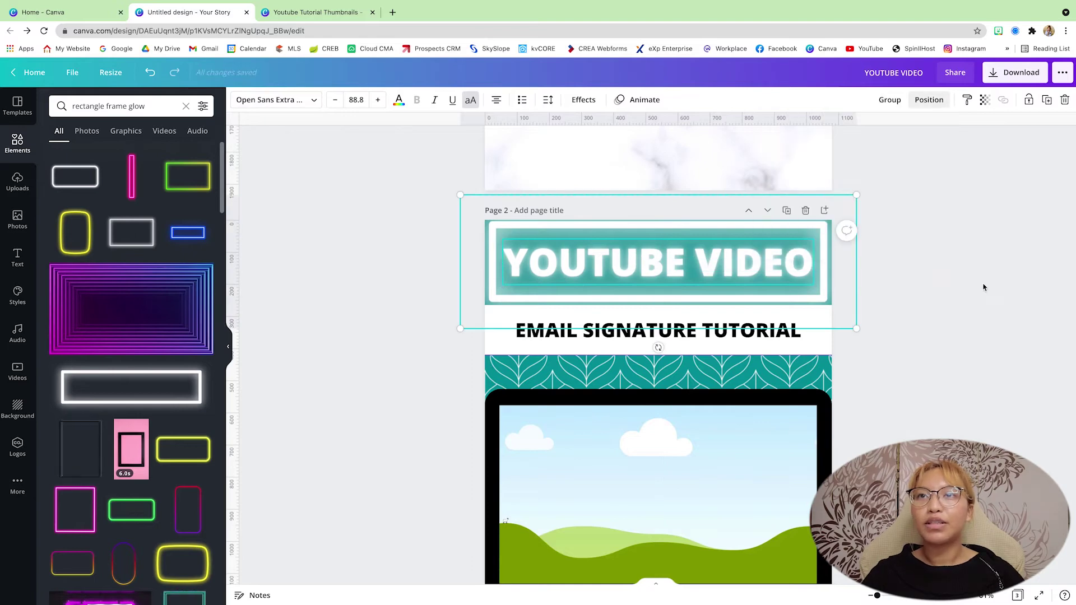
scroll(804, 285, "down", 1)
Fill page 3's background with Dark Turquoise (#03989e) from Document Colors.
left_click(884, 338)
scroll(884, 338, "down", 5)
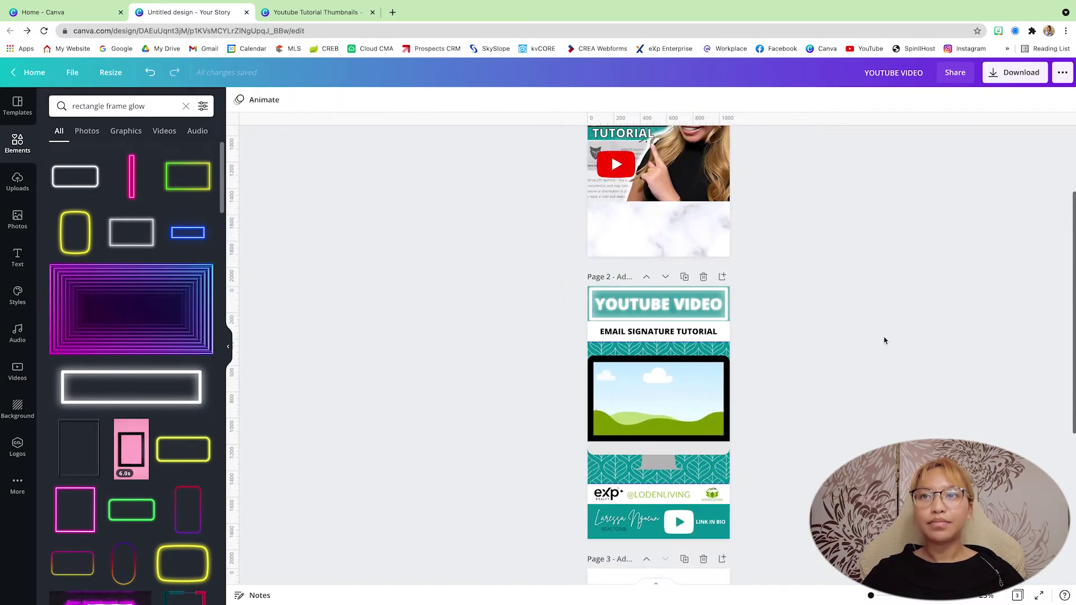
scroll(885, 340, "down", 2)
scroll(885, 340, "up", 3)
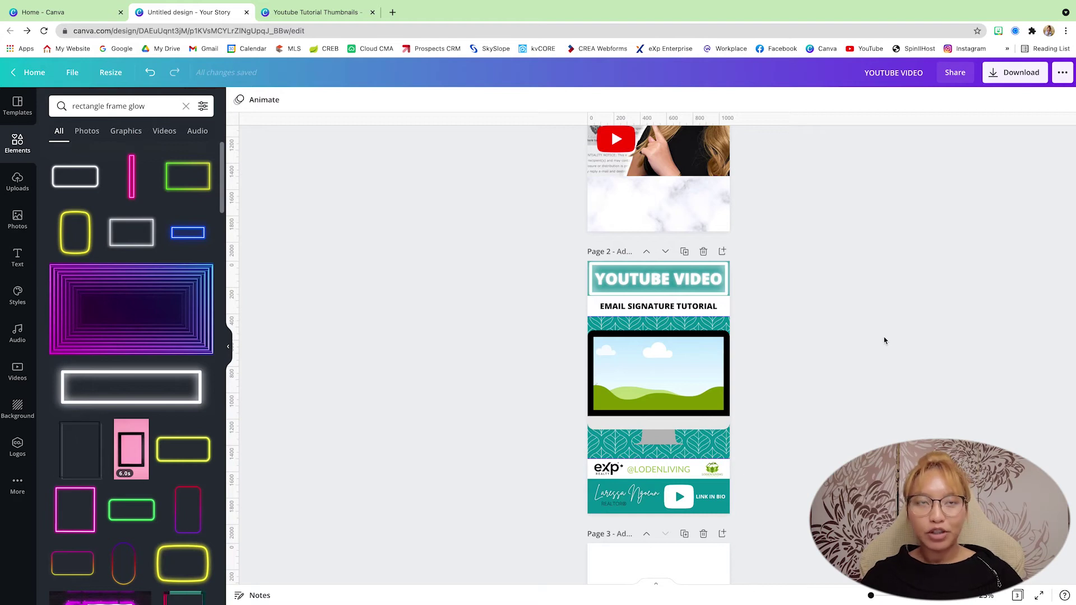
scroll(884, 340, "down", 3)
scroll(885, 340, "down", 1)
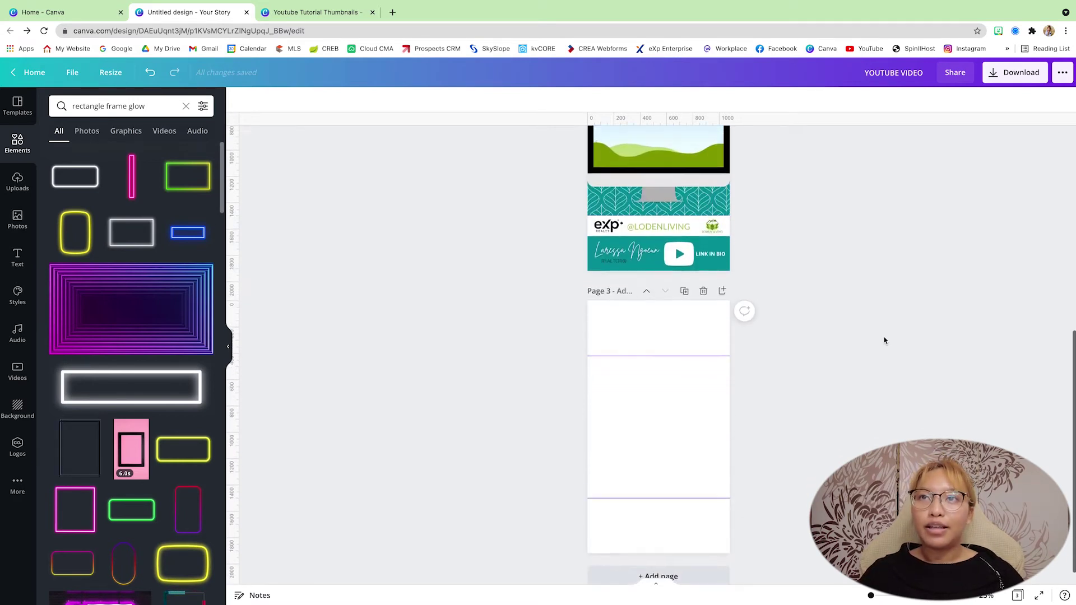
scroll(885, 340, "up", 3)
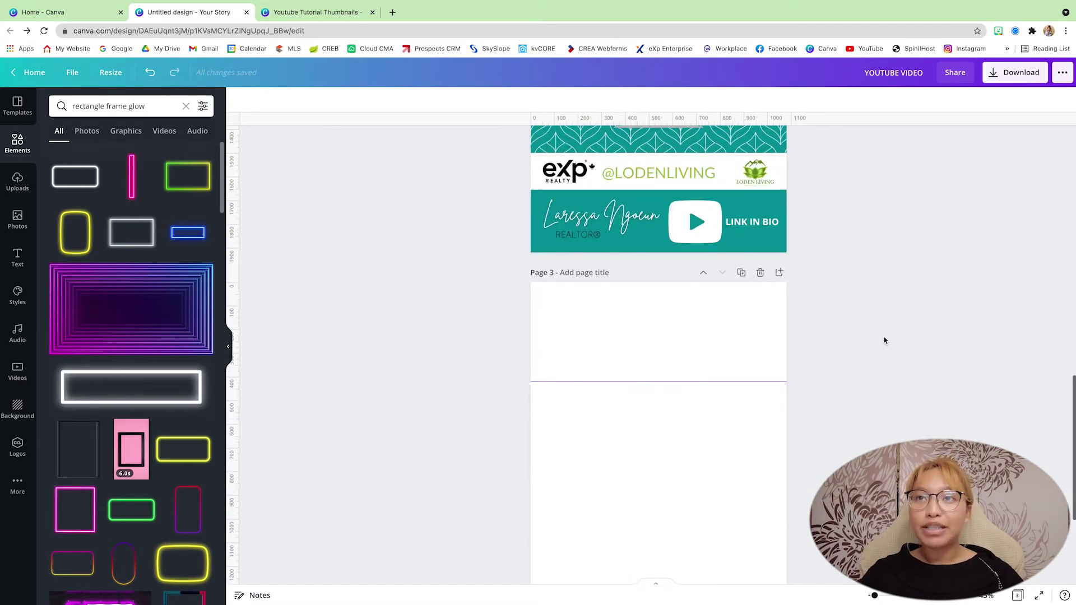
scroll(885, 340, "down", 2)
scroll(866, 345, "down", 1)
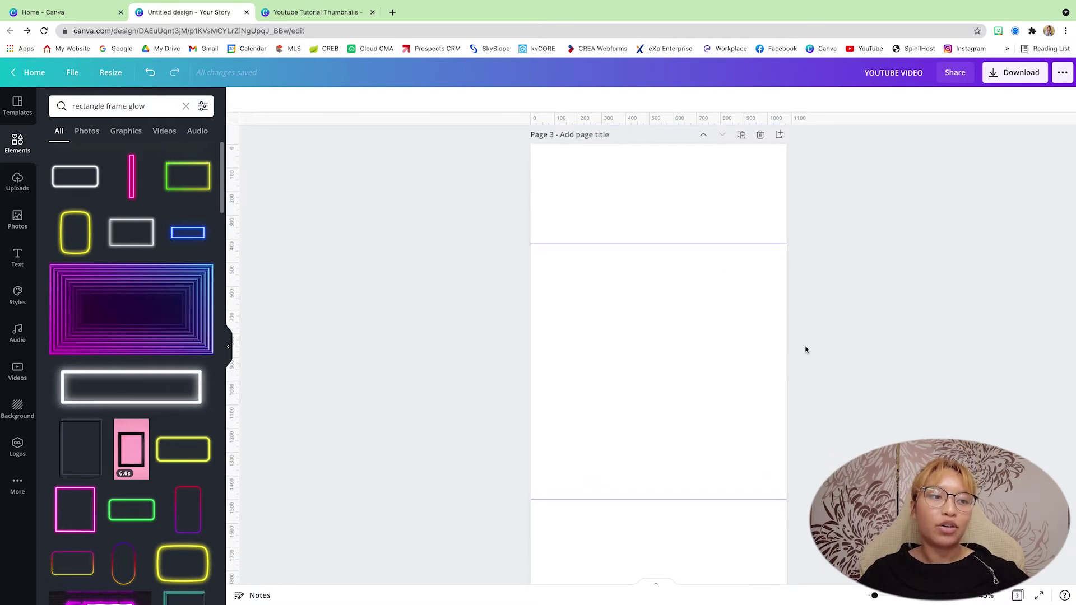
scroll(806, 350, "down", 1)
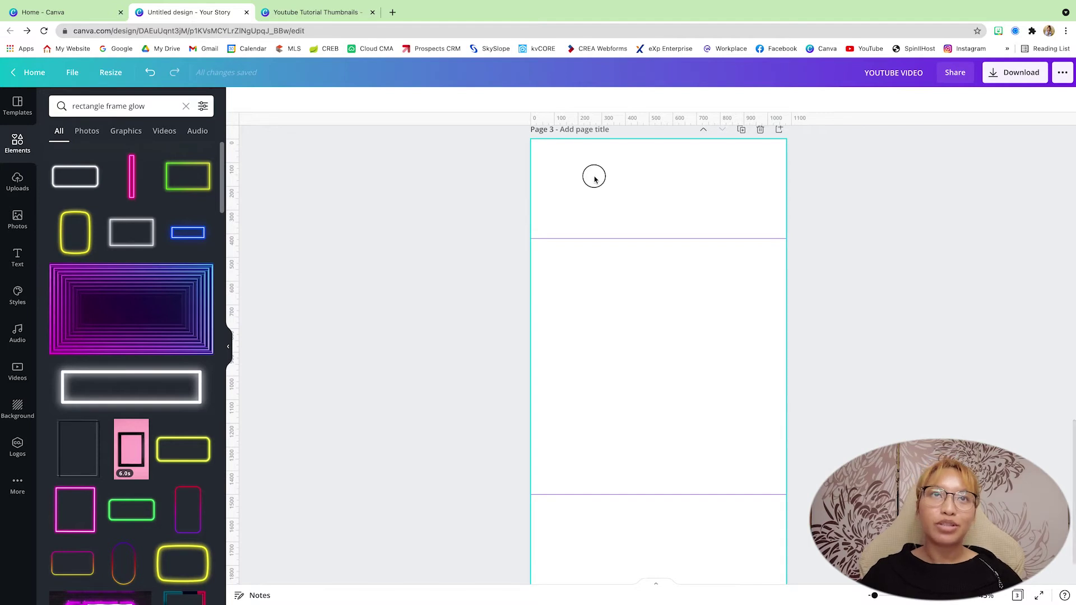
left_click(240, 100)
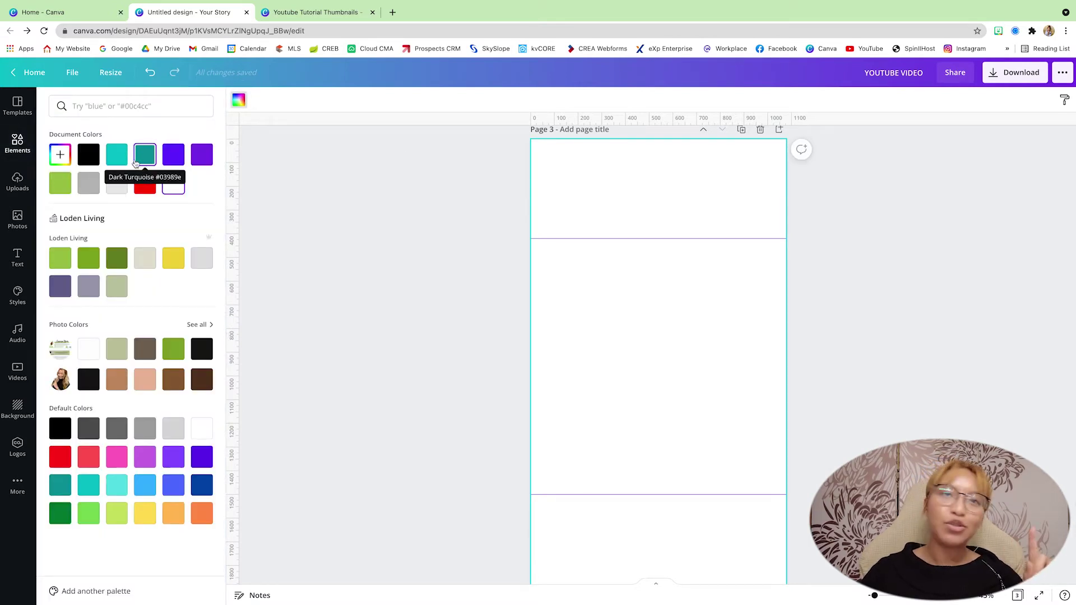
left_click(144, 160)
Select page 2's leaf-pattern graphic for copying.
scroll(795, 415, "up", 7)
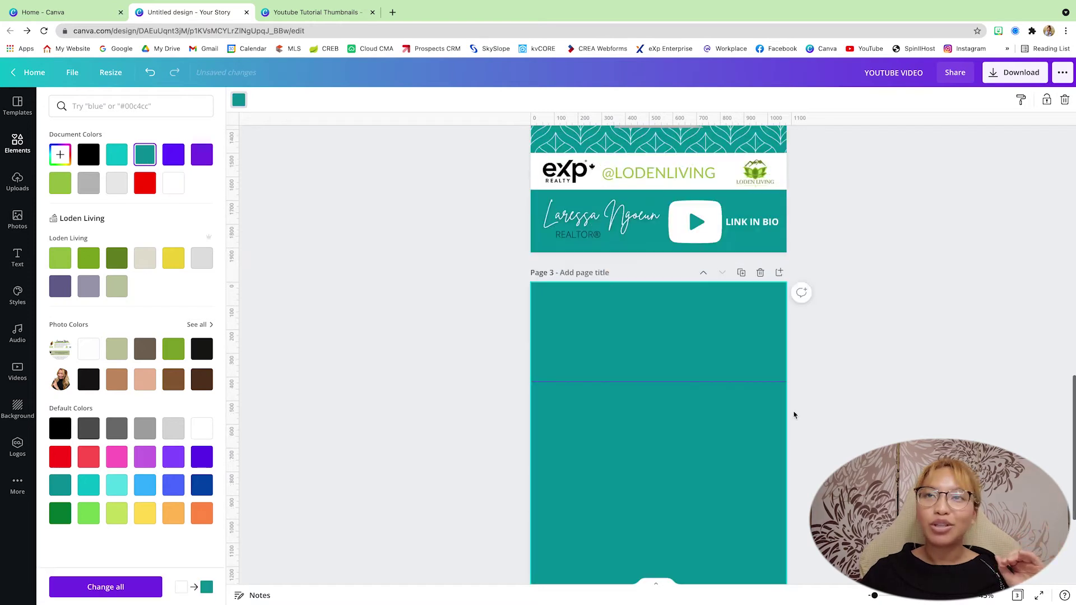
scroll(794, 415, "up", 2)
left_click(794, 415)
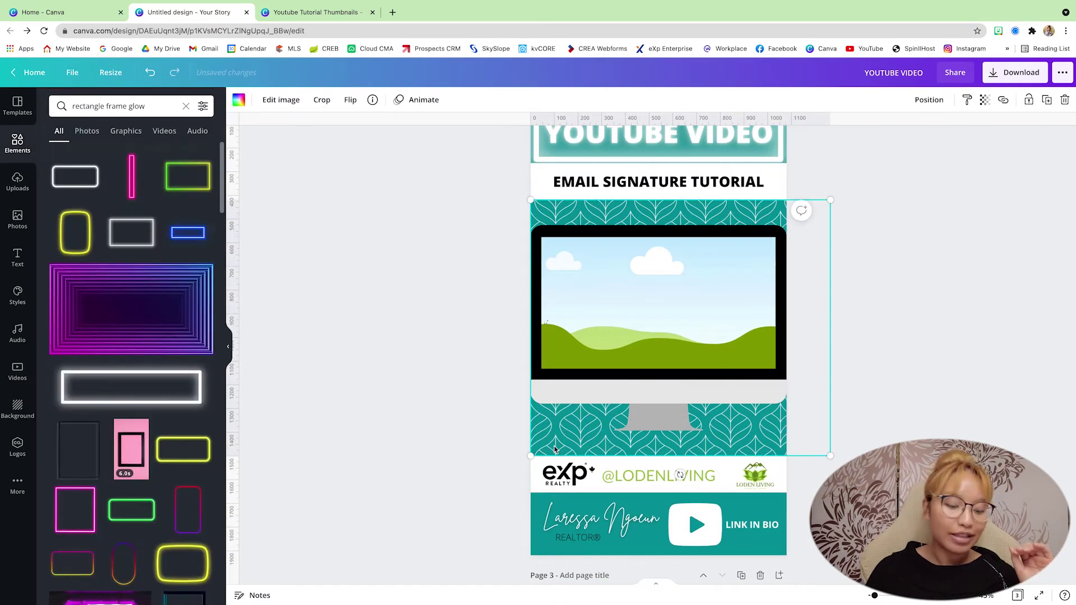
Paste the copied leaf-pattern graphic across the middle of page 3.
scroll(555, 449, "down", 5)
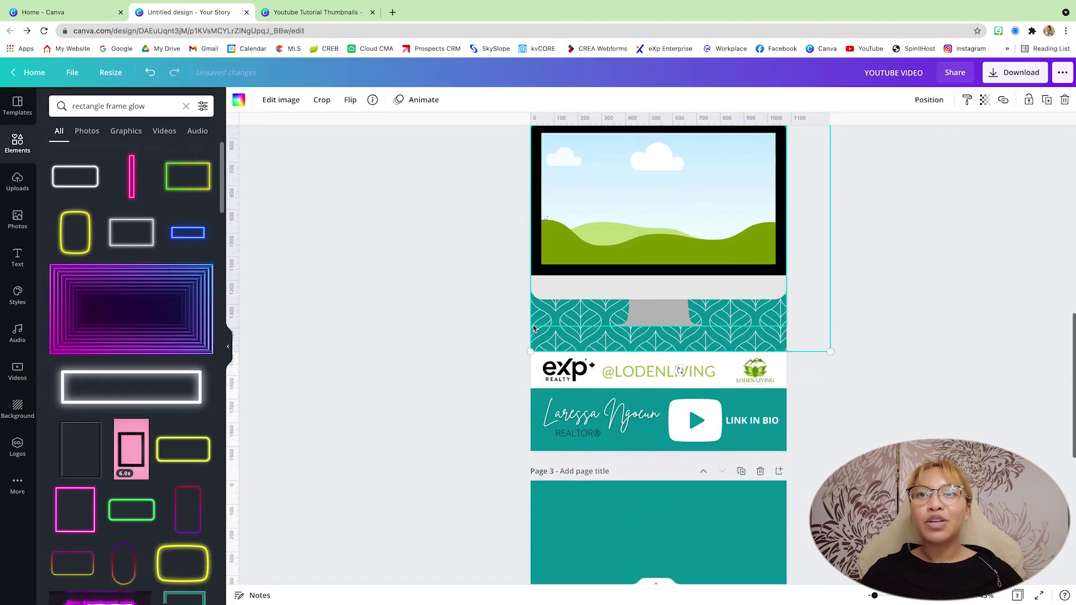
scroll(582, 347, "up", 4)
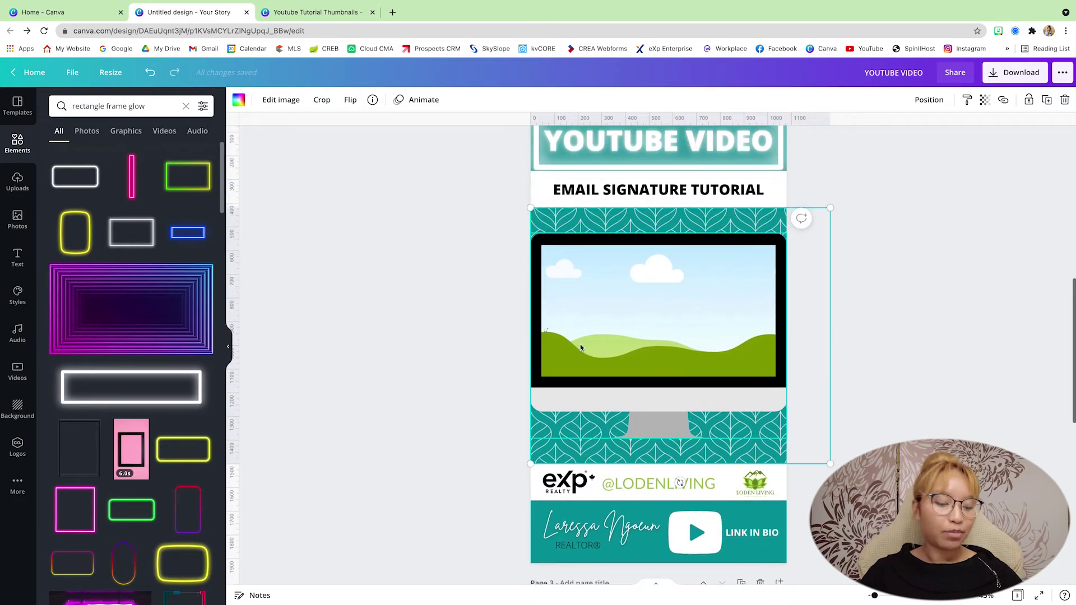
scroll(582, 347, "down", 15)
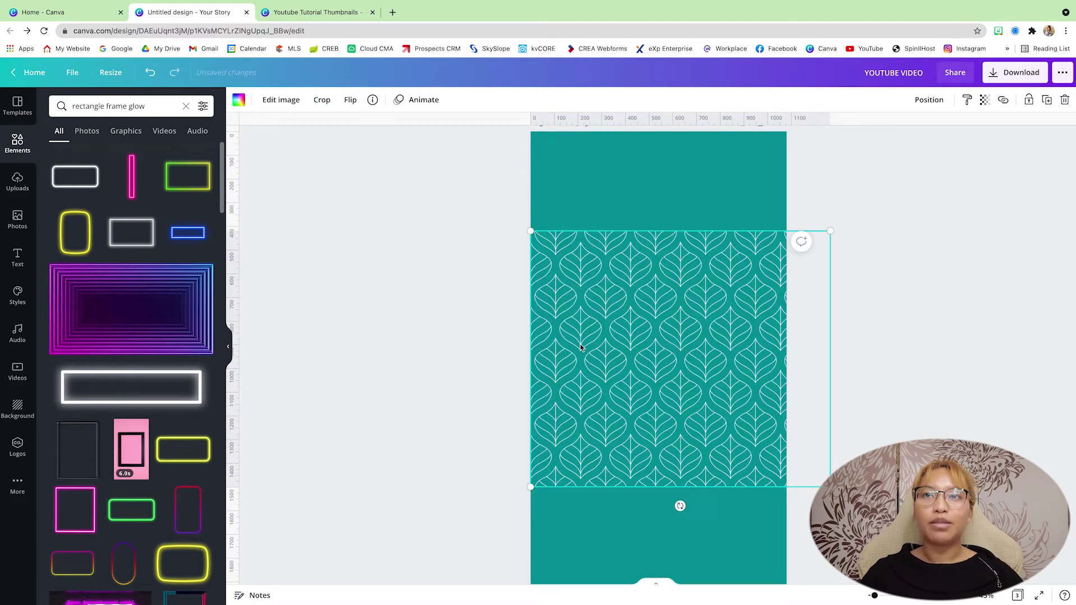
key("ctrl+v")
left_click(946, 337)
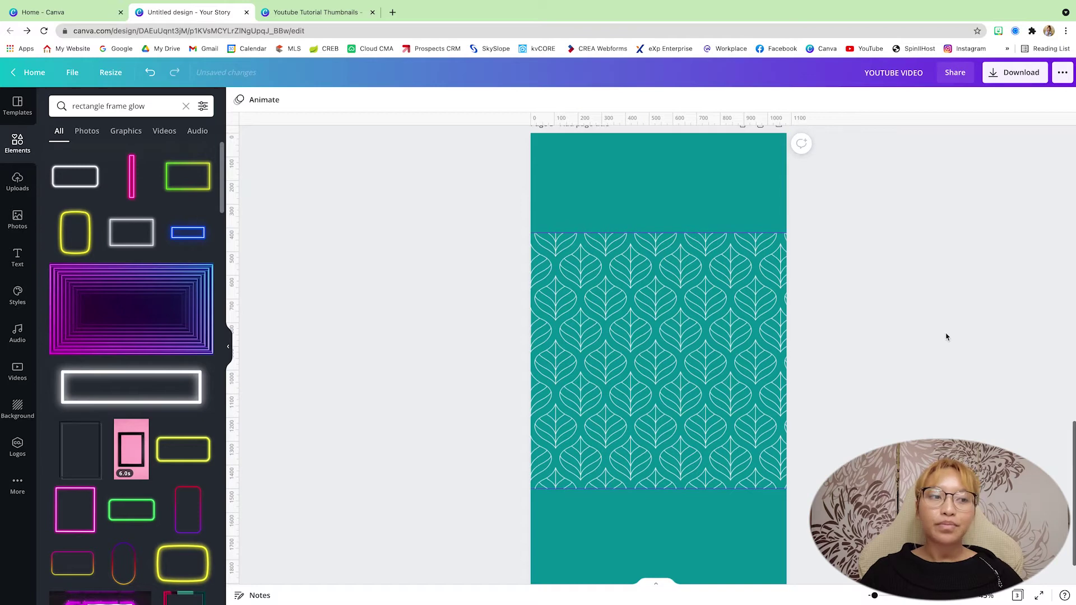
scroll(947, 336, "up", 8)
scroll(946, 336, "up", 11)
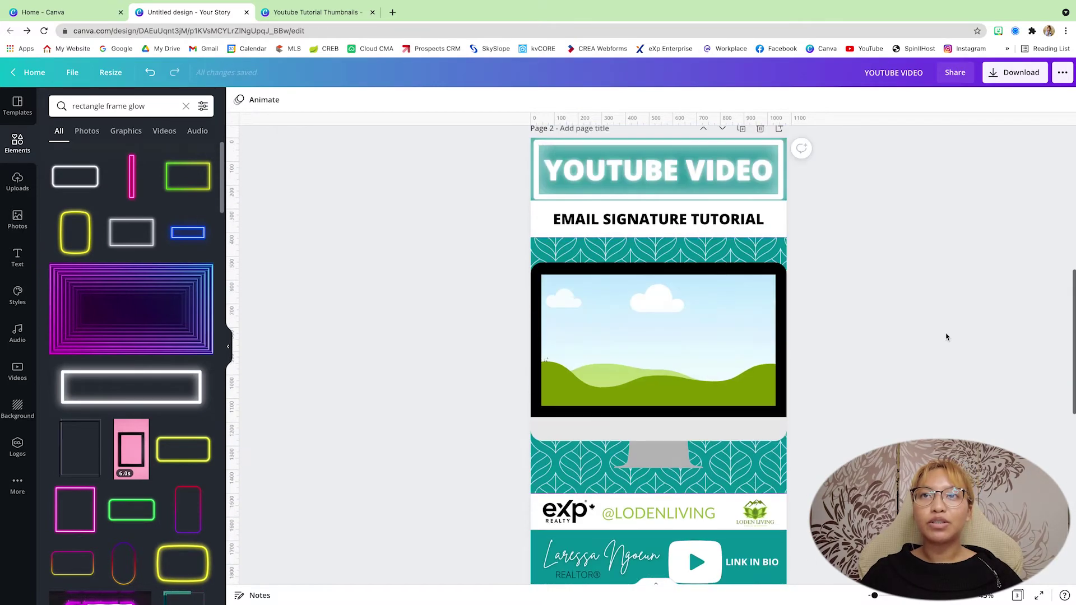
scroll(946, 336, "down", 4)
scroll(947, 336, "up", 4)
scroll(946, 336, "down", 12)
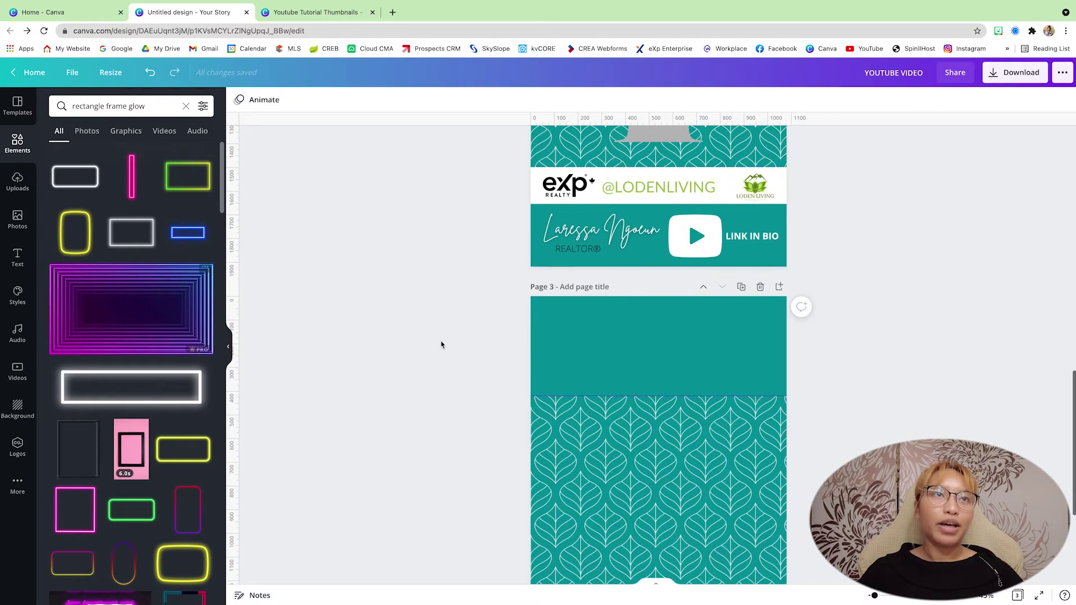
scroll(393, 331, "down", 3)
Add a white square and reshape it into a full-width band over page 3's pattern.
left_click(16, 143)
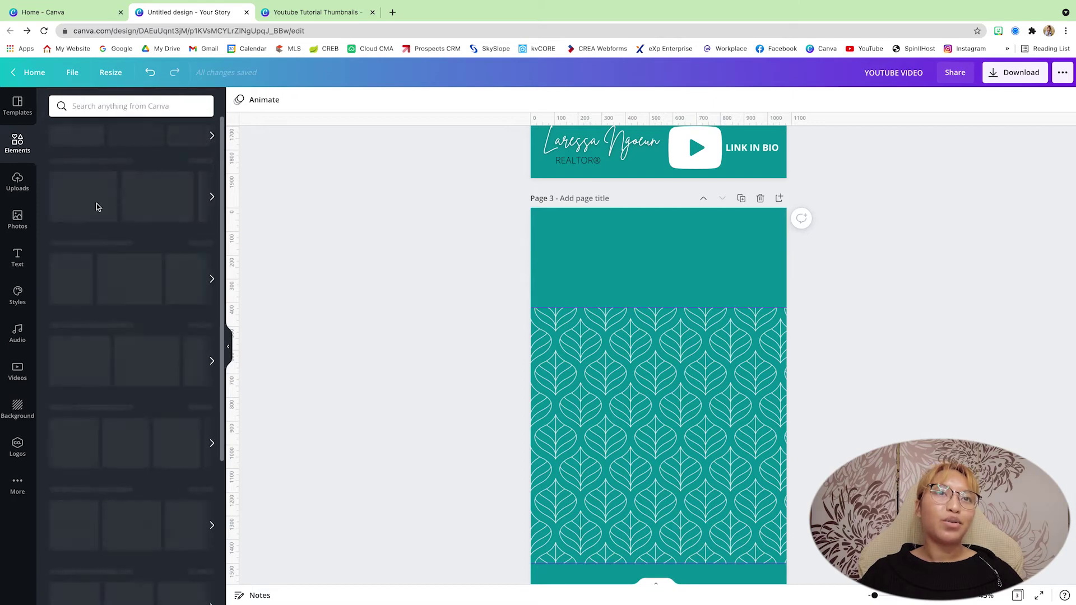
left_click(72, 192)
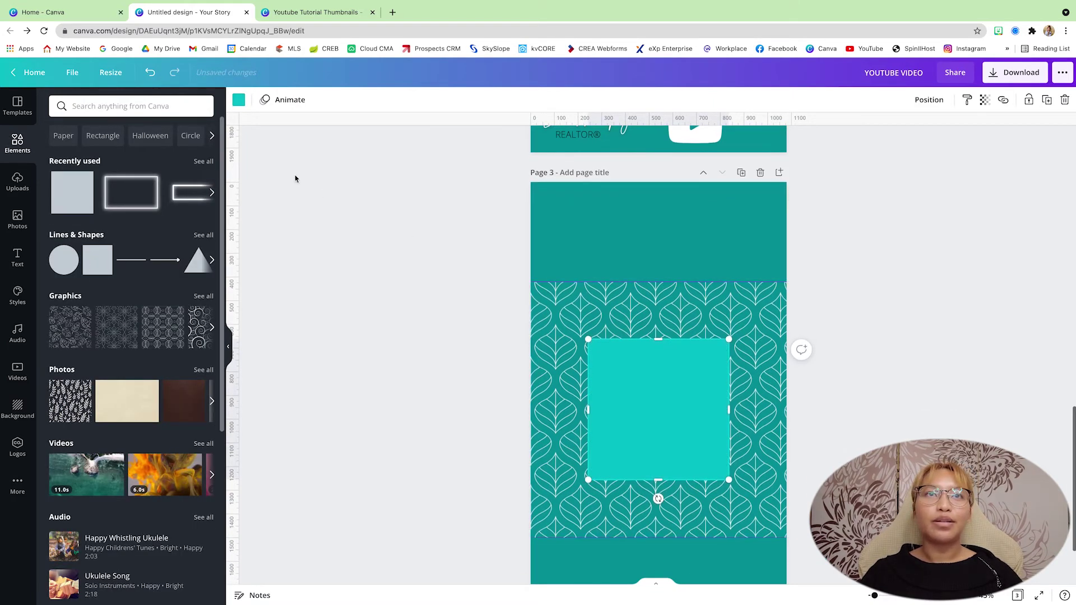
left_click(239, 101)
left_click(174, 183)
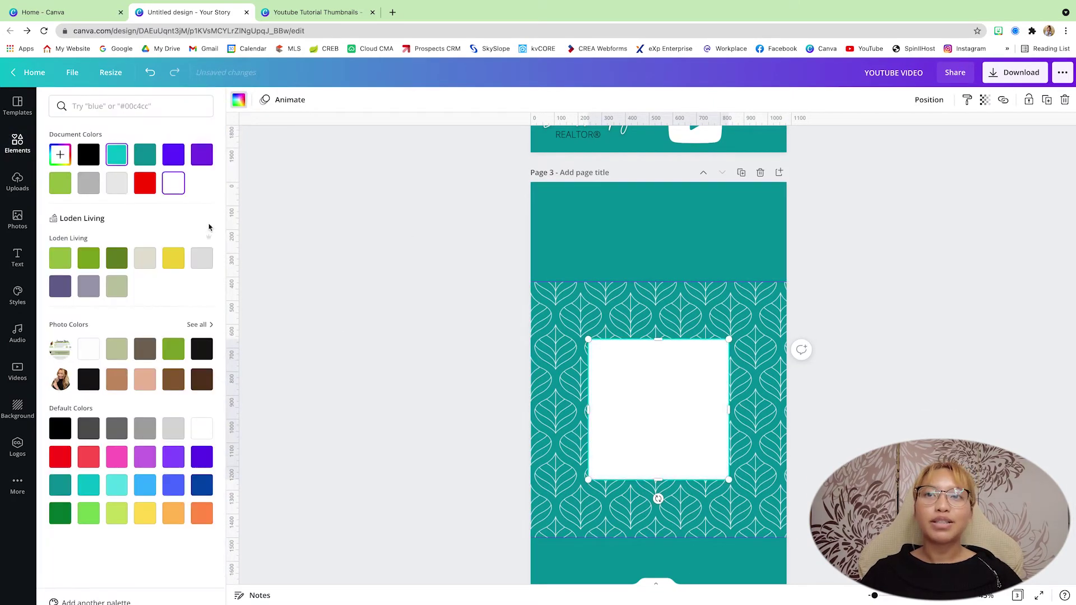
left_click_drag(614, 413, 556, 434)
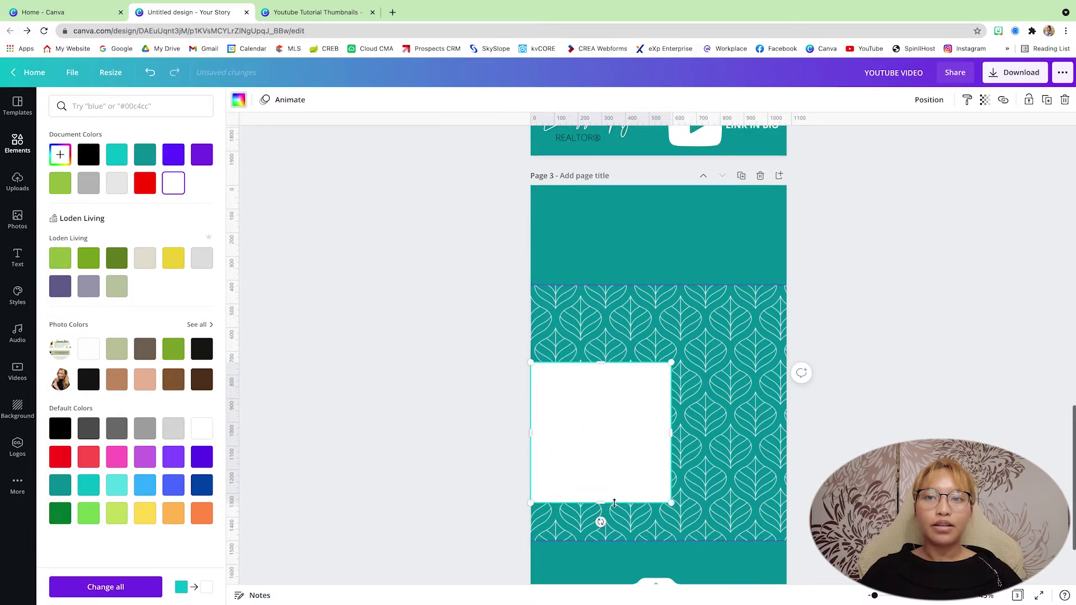
left_click_drag(612, 503, 787, 387)
left_click_drag(724, 418, 724, 431)
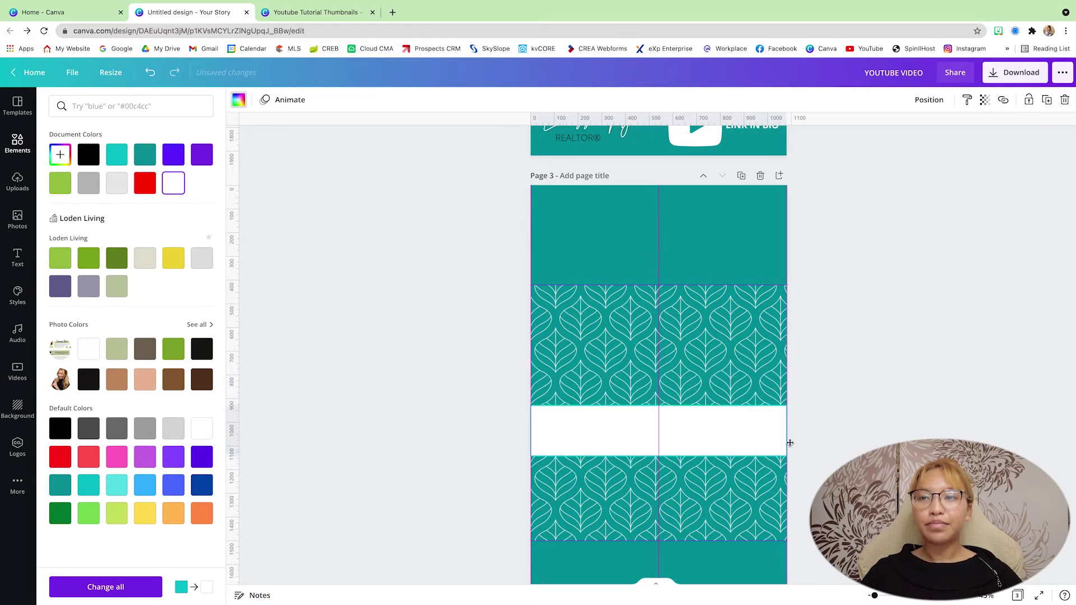
scroll(658, 354, "down", 4)
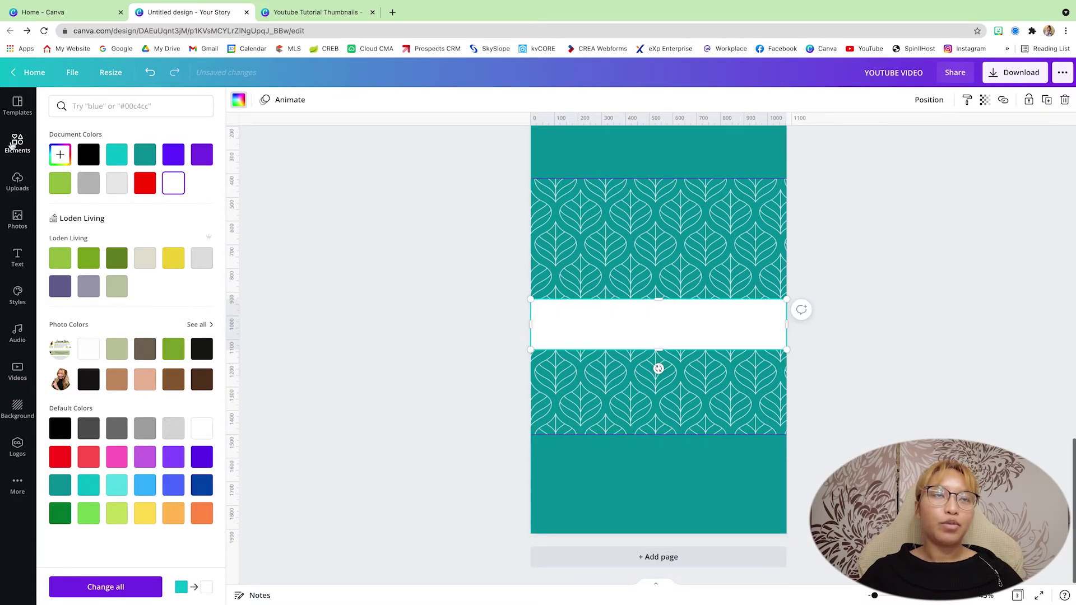
Add the riveted rounded-square shape from Lines & Shapes to page 3.
left_click(17, 144)
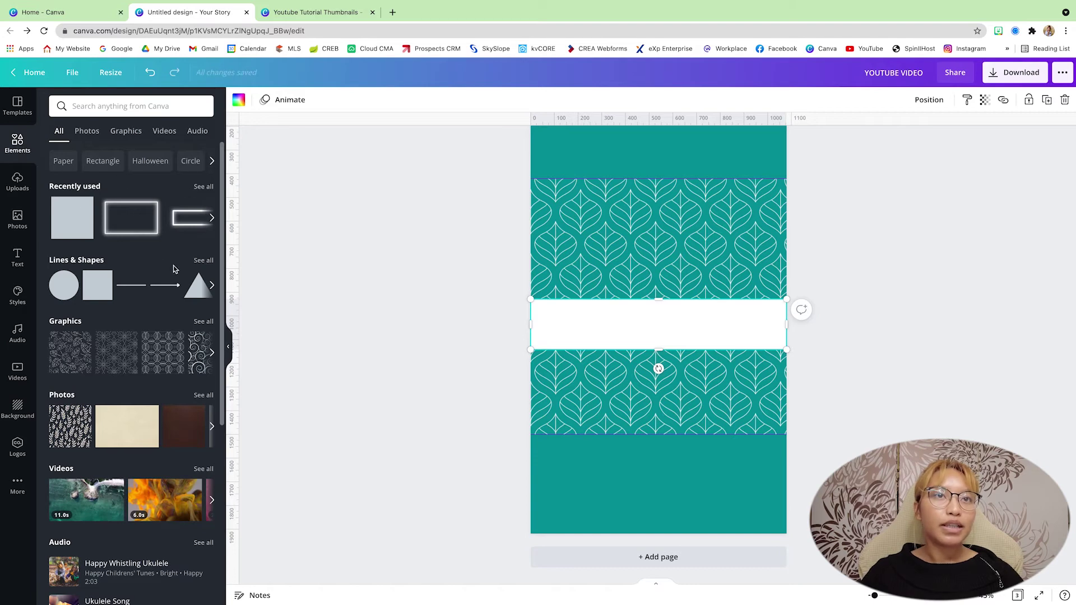
left_click(203, 261)
scroll(203, 241, "down", 8)
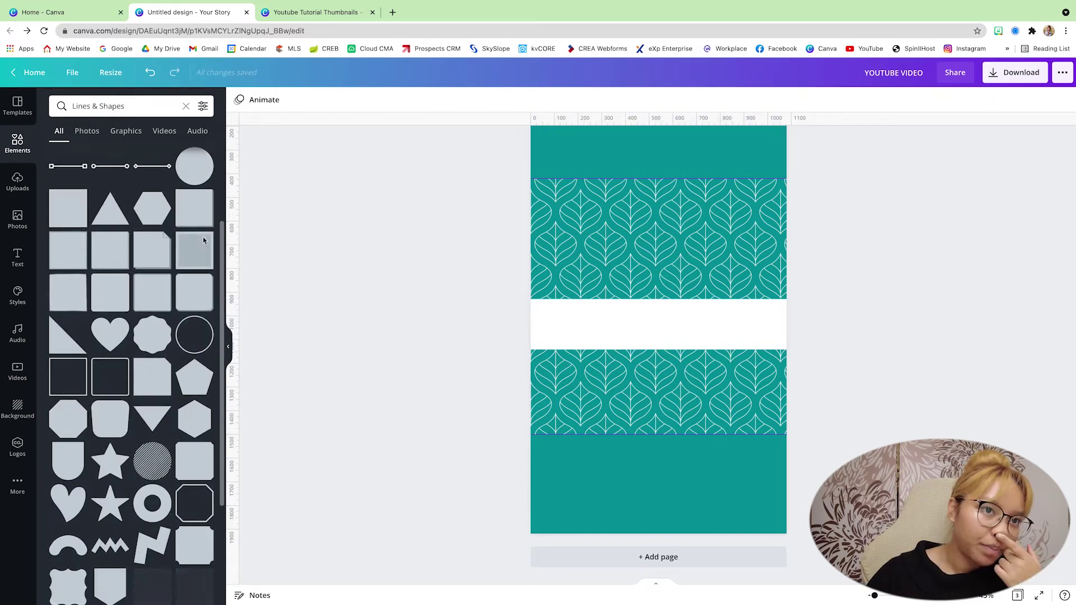
scroll(168, 280, "down", 5)
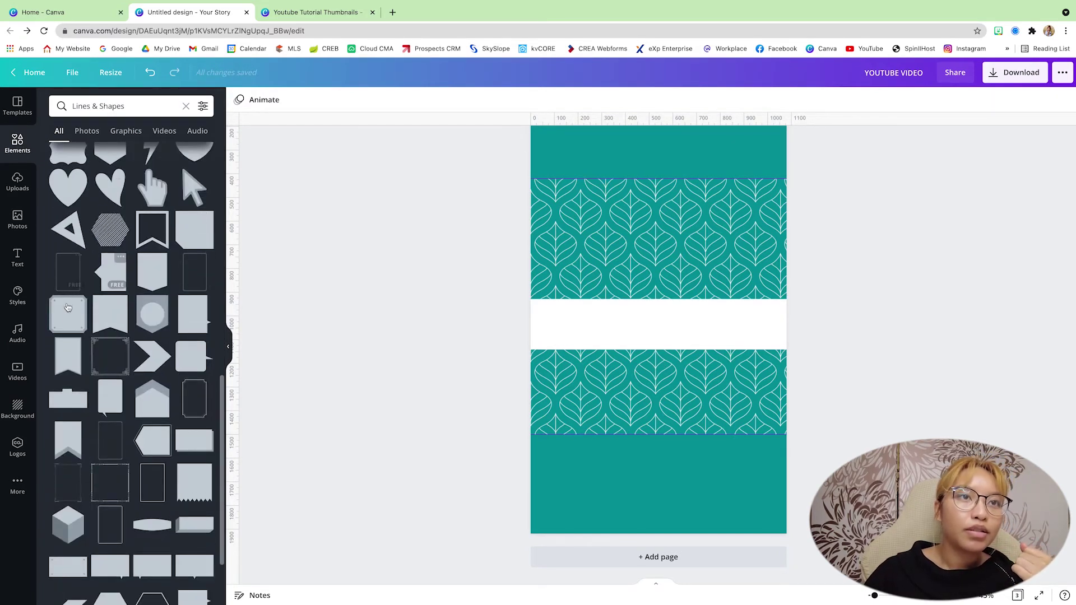
left_click(93, 315)
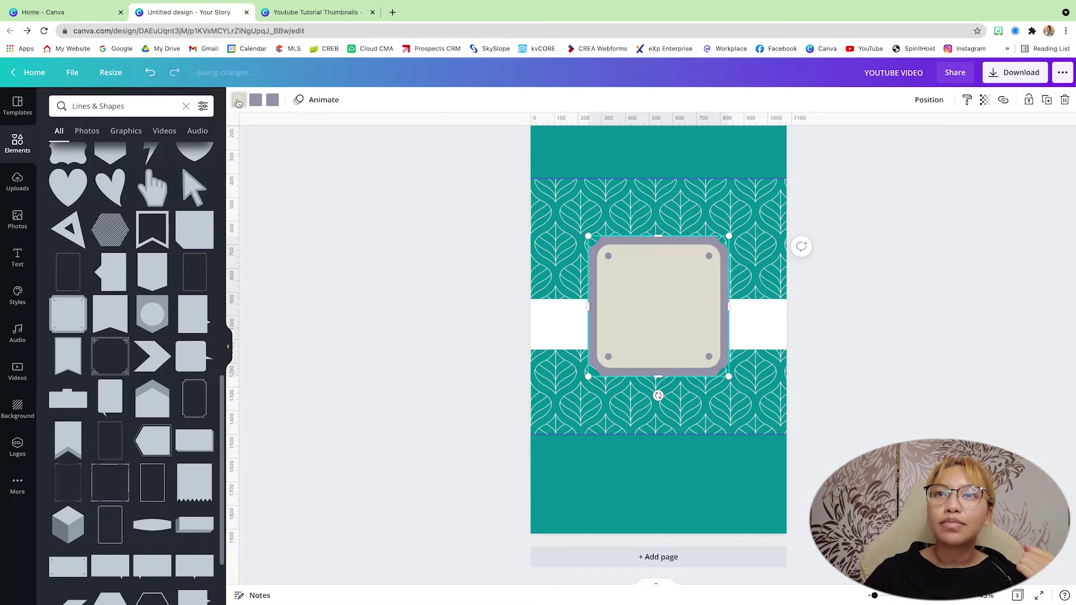
Give the shape a white fill and grey frame, then shrink it and place it below the white band.
left_click(238, 101)
left_click(61, 211)
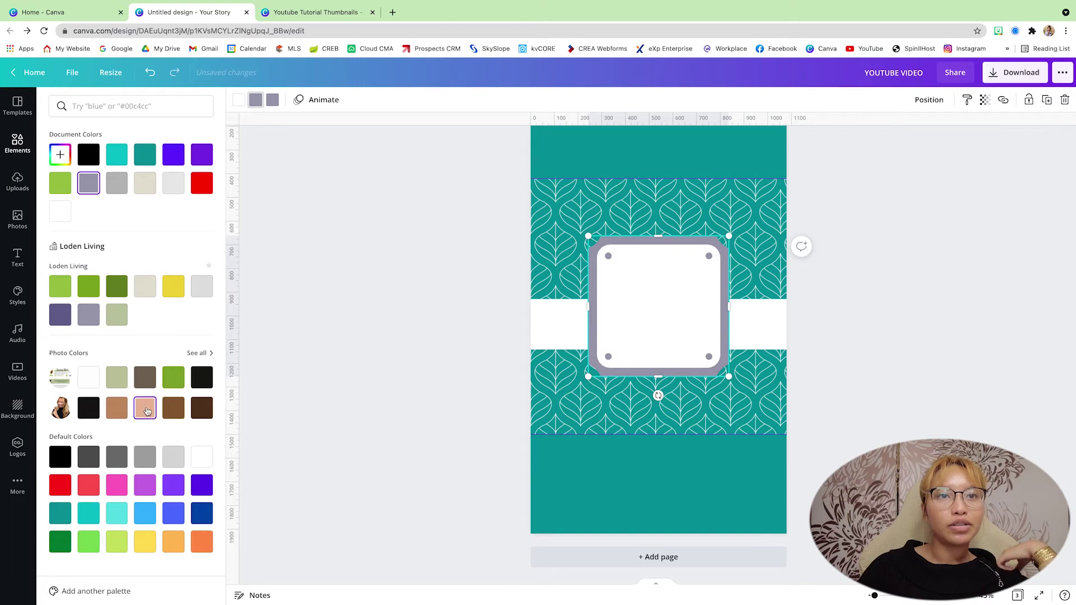
left_click(149, 467)
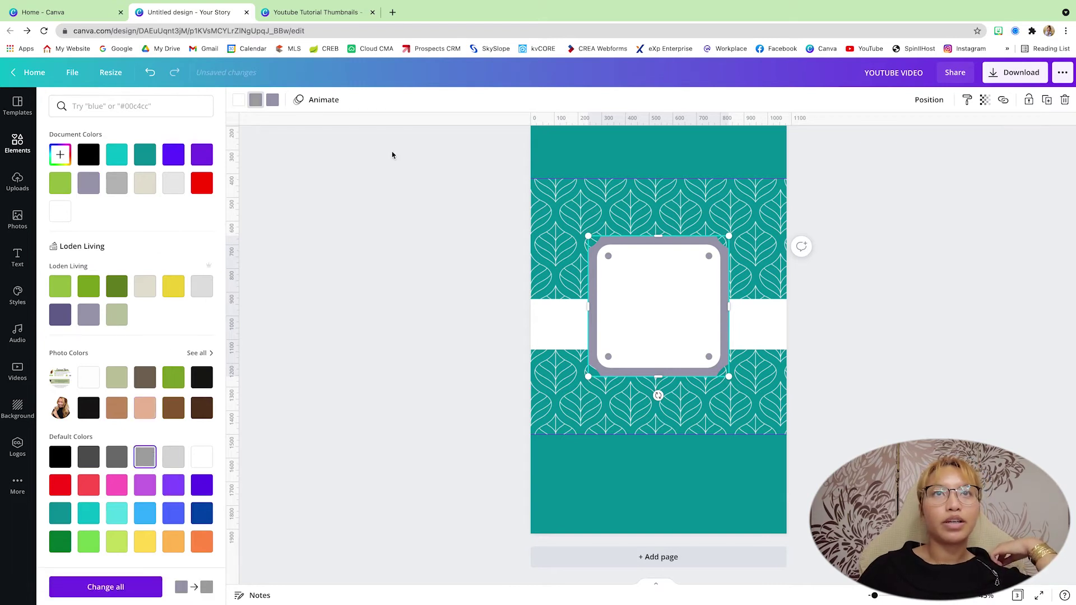
left_click(273, 100)
left_click(144, 457)
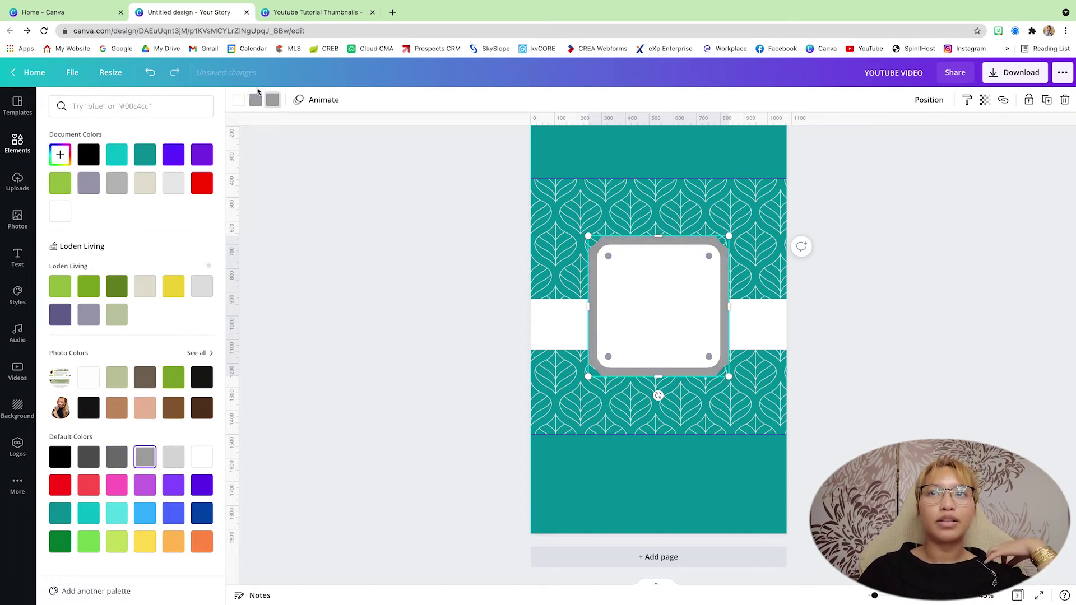
left_click_drag(729, 236, 610, 389)
left_click_drag(631, 388, 740, 392)
left_click(870, 377)
scroll(870, 377, "up", 1)
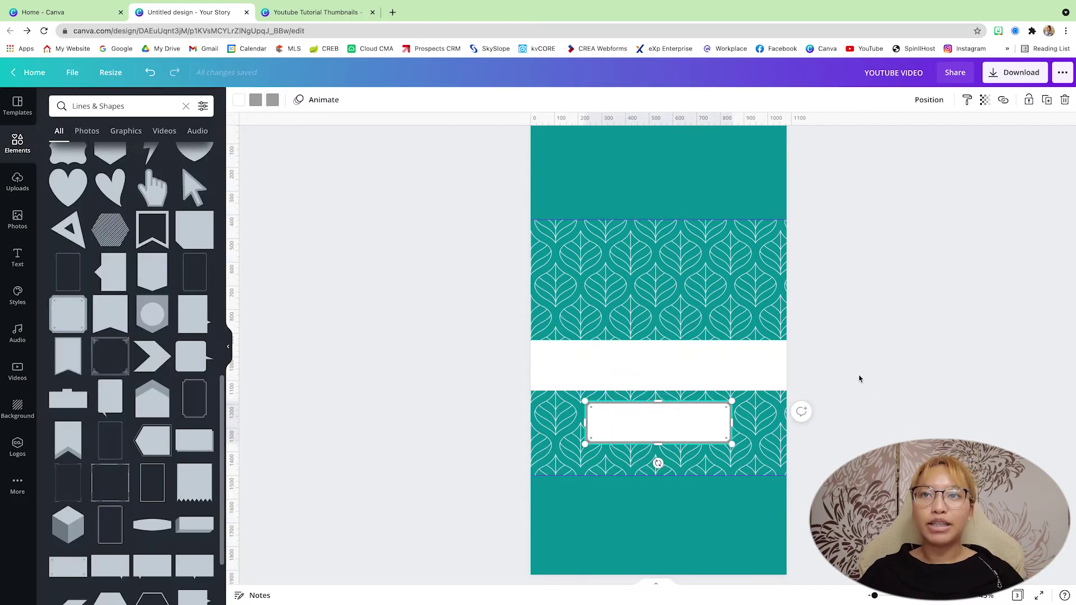
Add a grey 'LINK IN BIO' text label on page 3.
type("tLINK IN BIO")
left_click_drag(691, 461, 690, 427)
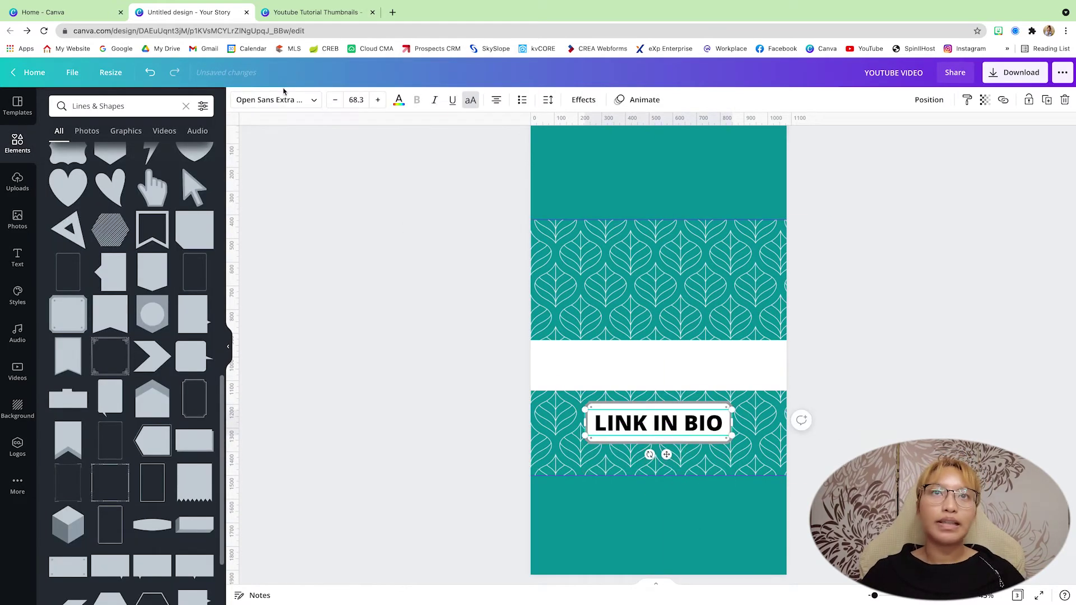
left_click(399, 100)
left_click(89, 181)
scroll(905, 378, "up", 1)
Add a teal Open Sans Extra Bold two-line caption 'FULL VIDEO ON MY YOUTUBE CHANNEL' with the channel handle.
key("t")
left_click(275, 100)
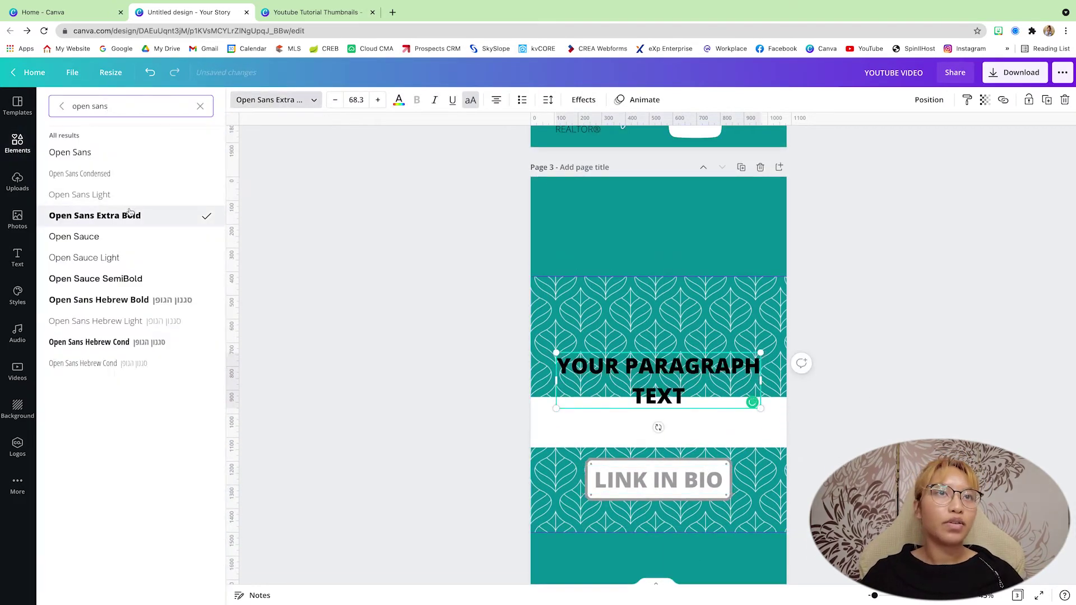
left_click(72, 150)
left_click_drag(659, 367, 659, 418)
double_click(658, 418)
type("FULL VIDEO ON M")
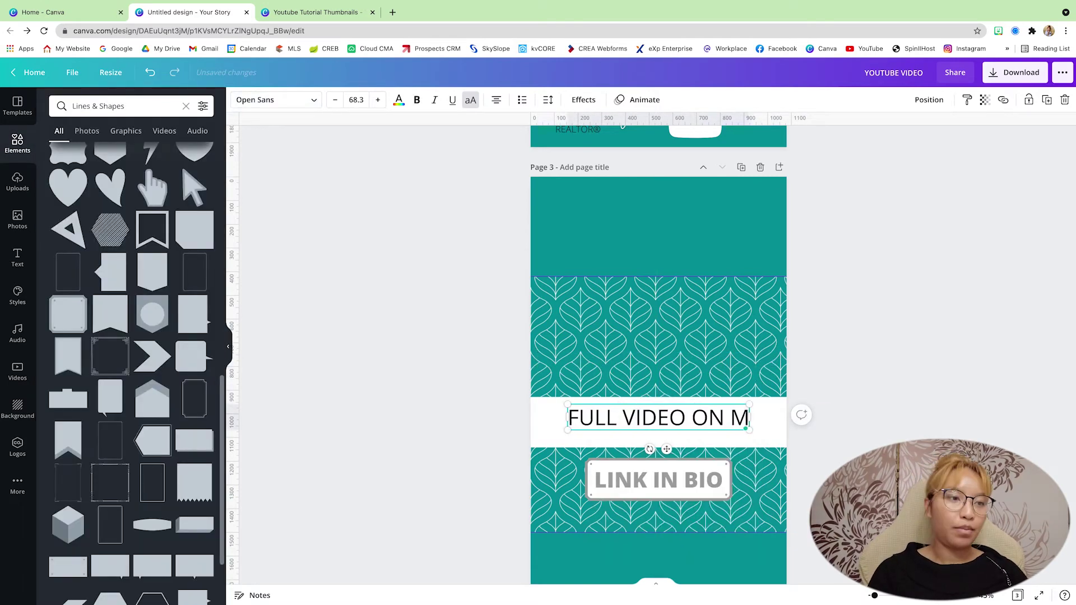
type("Y YOUTUBE CHANNEL @LODENLIVING")
left_click_drag(529, 490, 531, 426)
left_click(417, 100)
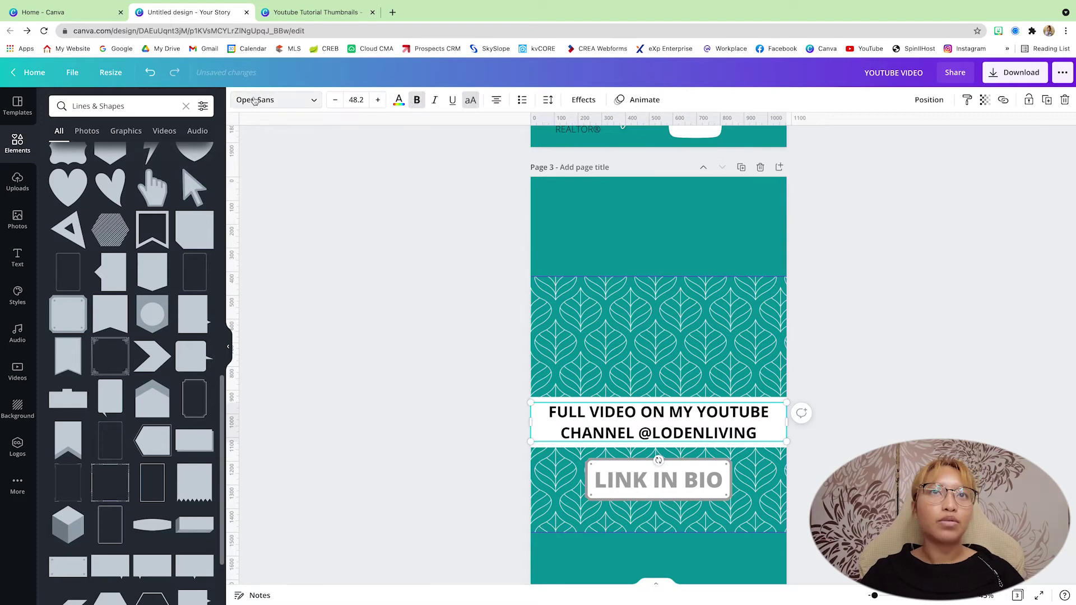
left_click(399, 100)
left_click(144, 154)
scroll(667, 280, "up", 1)
Add a 'WATCH MORE' heading at size 151 with tighter line spacing, centred on the page.
type("t")
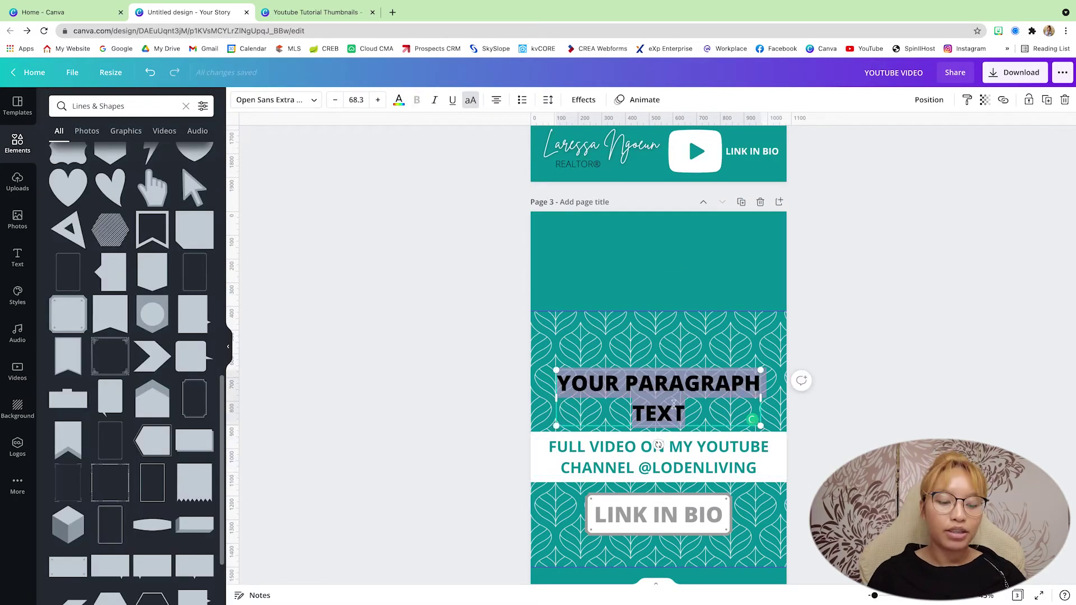
type("WATCH MORE")
left_click_drag(760, 370, 766, 329)
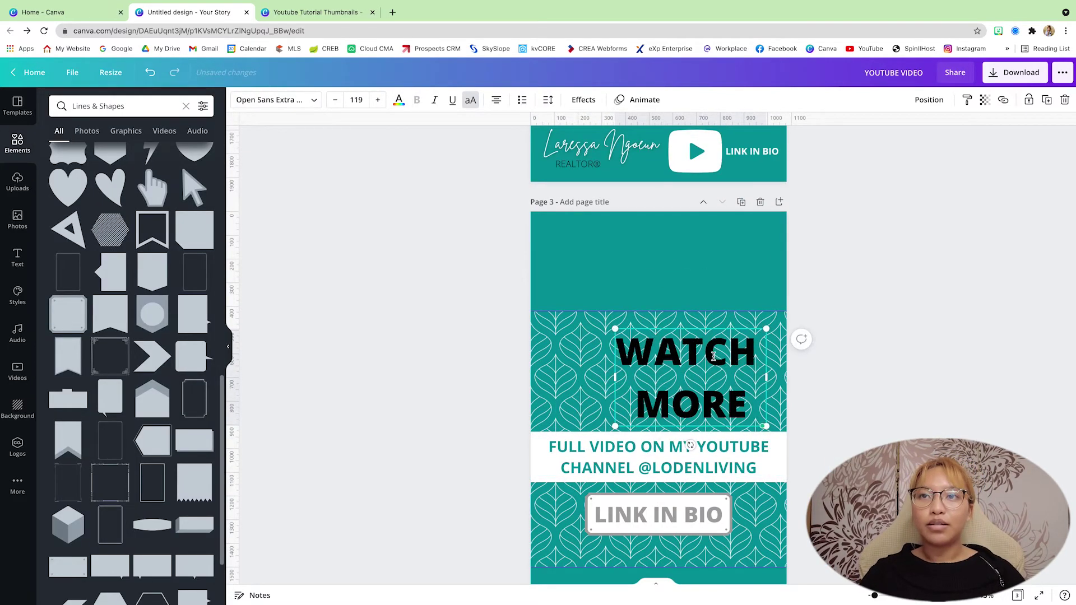
left_click(584, 100)
left_click(549, 100)
left_click_drag(636, 161, 625, 160)
left_click_drag(615, 329, 575, 315)
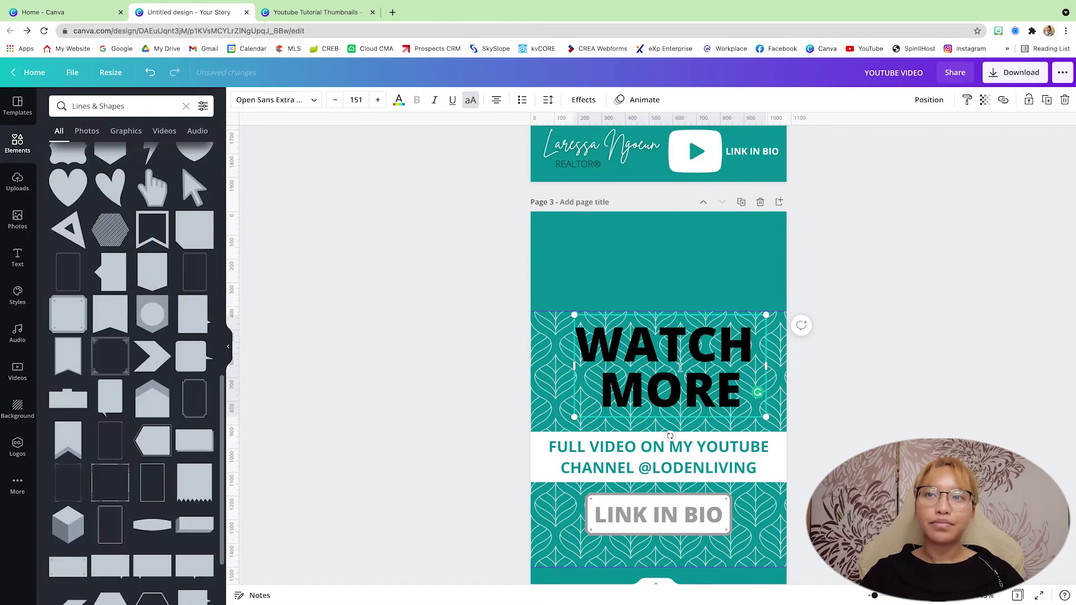
left_click_drag(680, 368, 679, 359)
Make WATCH MORE white with the Splice effect and a dark grey outline.
left_click(399, 100)
left_click(204, 180)
left_click(584, 99)
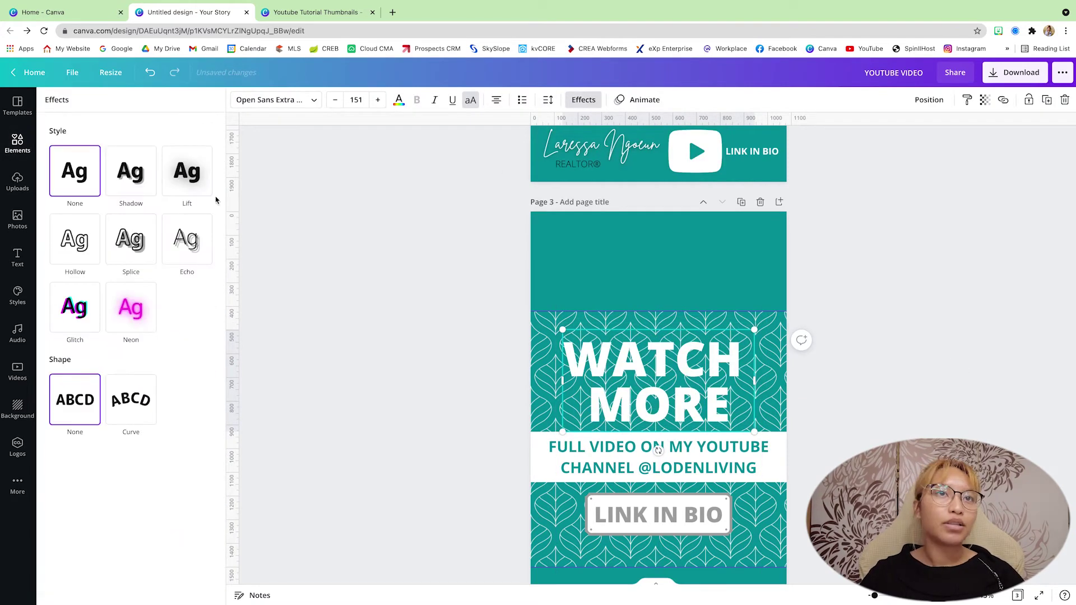
left_click(131, 238)
left_click(205, 379)
left_click(399, 100)
left_click(117, 182)
left_click(584, 100)
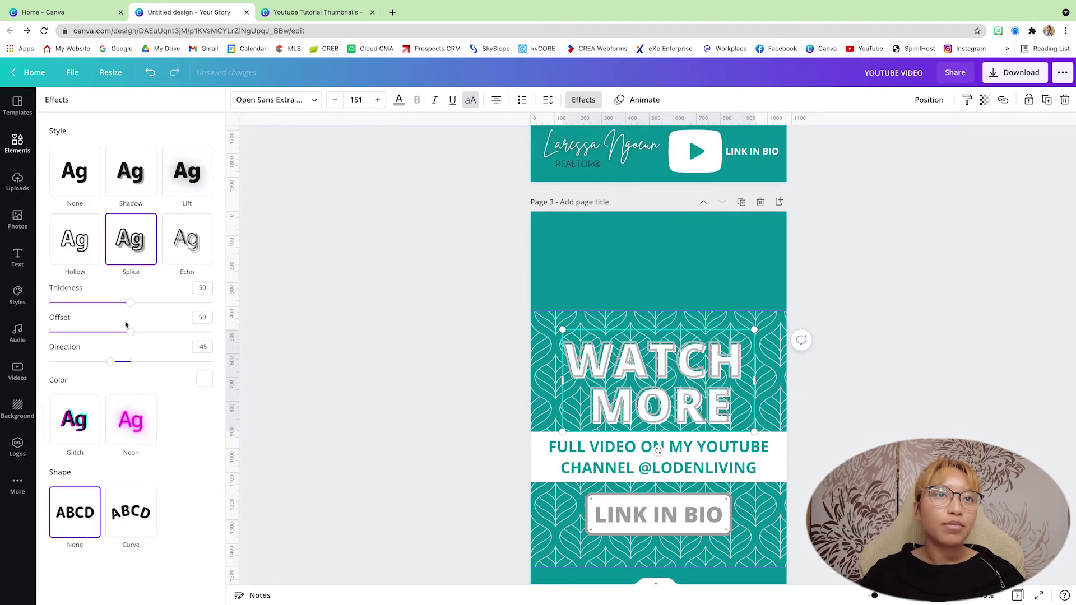
left_click(399, 100)
left_click(119, 431)
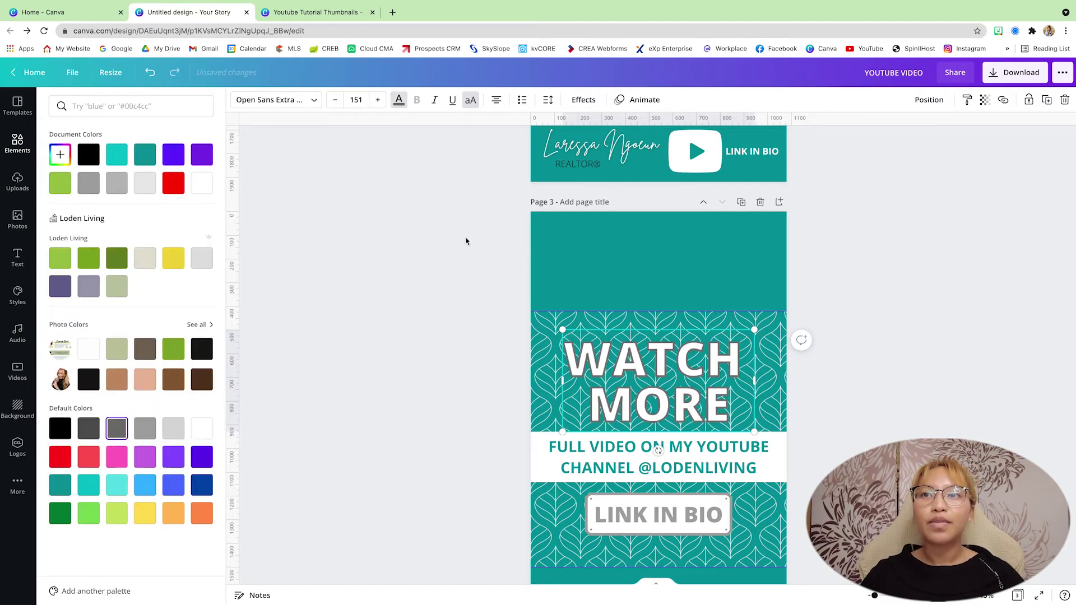
left_click(768, 336)
scroll(968, 228, "down", 2)
left_click_drag(469, 205, 818, 471)
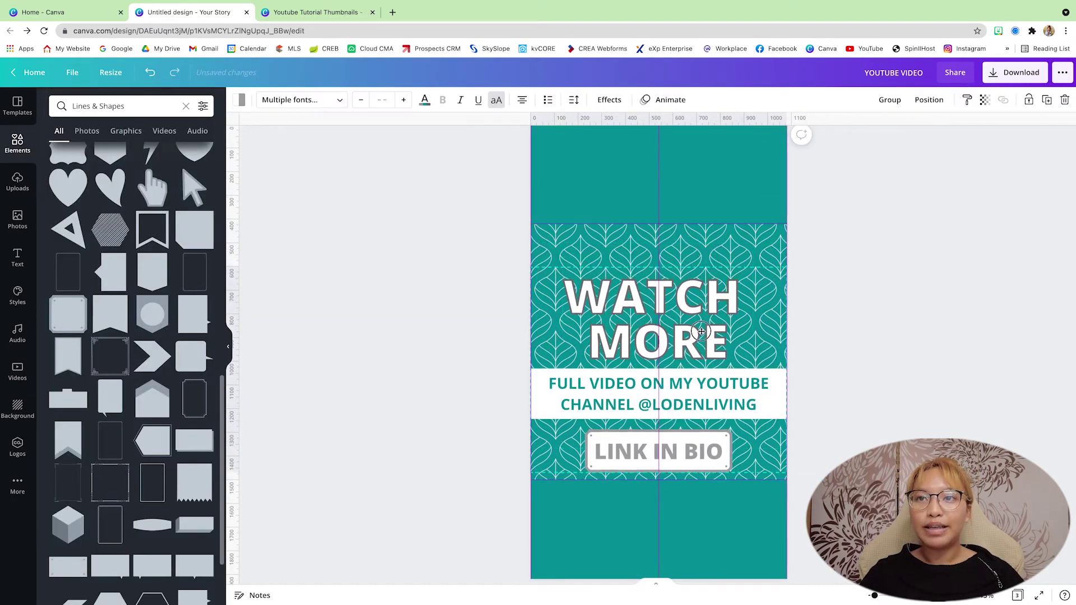
Shrink WATCH MORE slightly and add the red YouTube play button from a 'play button' element search.
left_click(702, 331)
left_click_drag(561, 274, 570, 284)
left_click(827, 279)
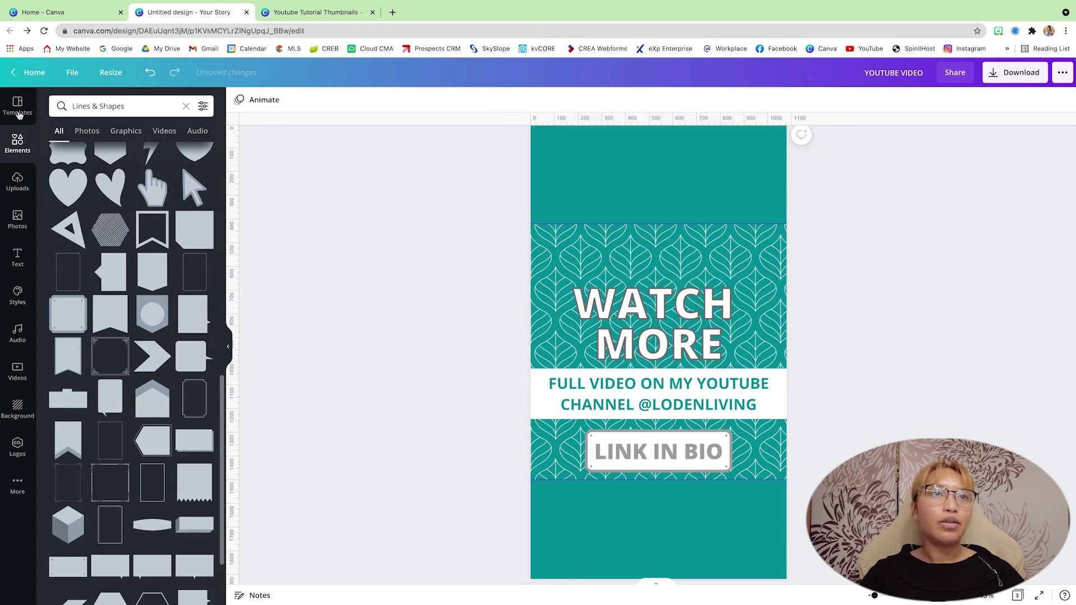
left_click(17, 143)
left_click(140, 106)
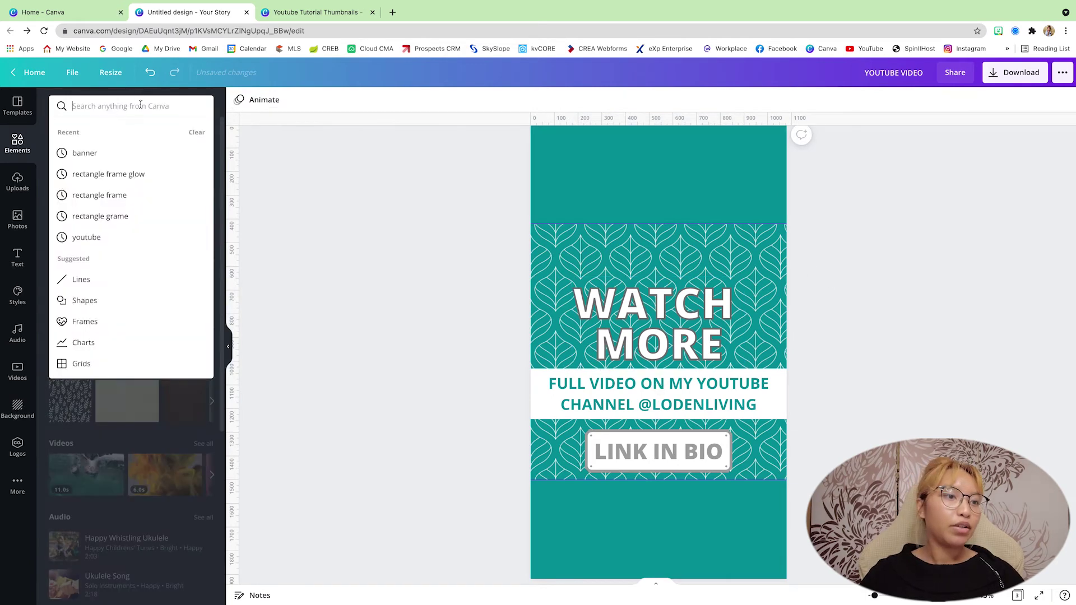
left_click(140, 106)
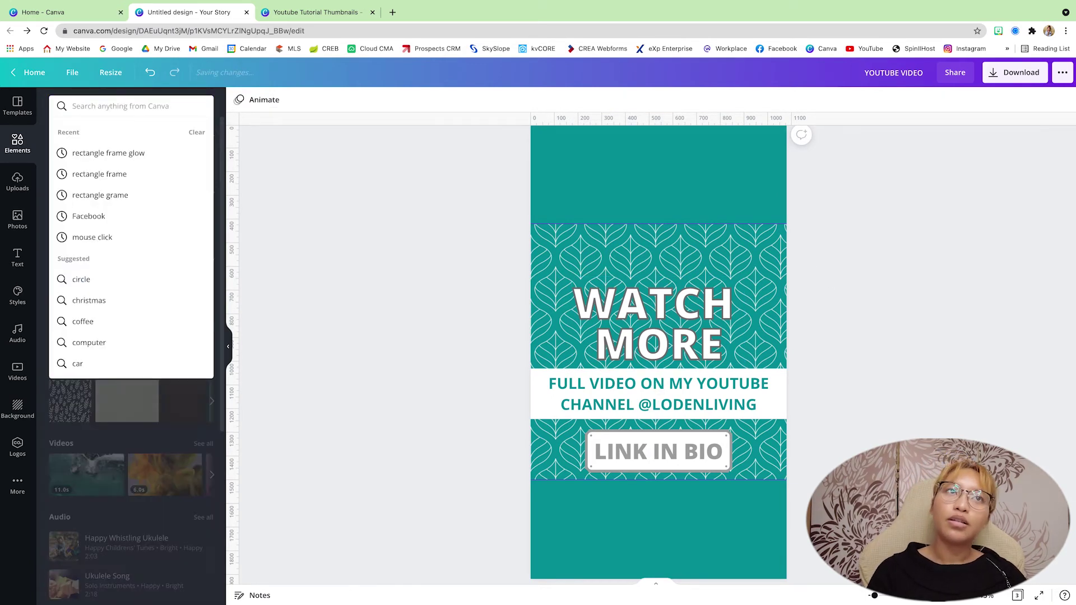
type("pla")
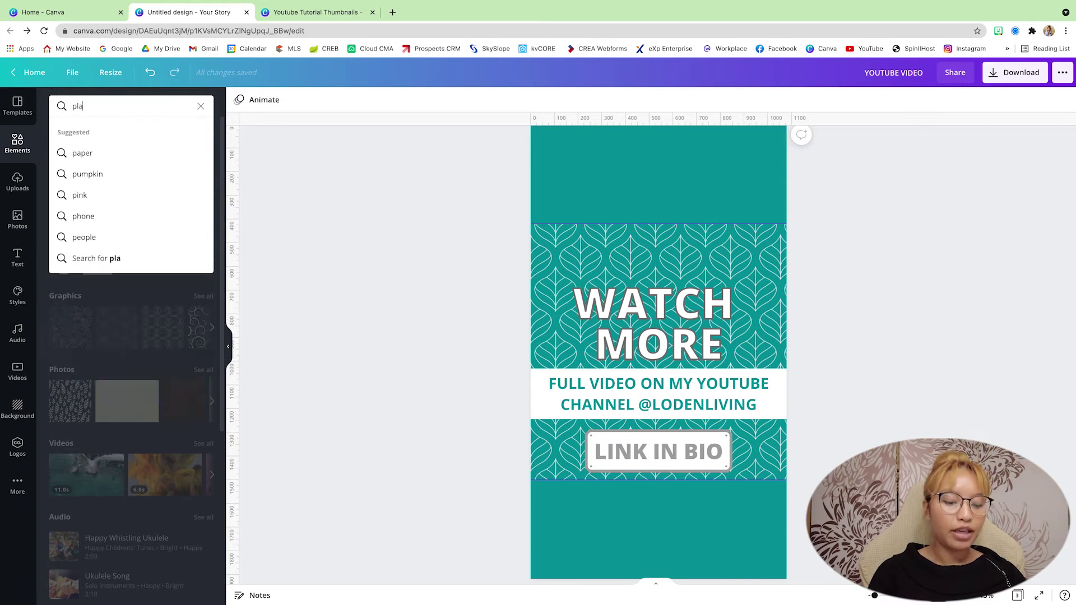
type("y button")
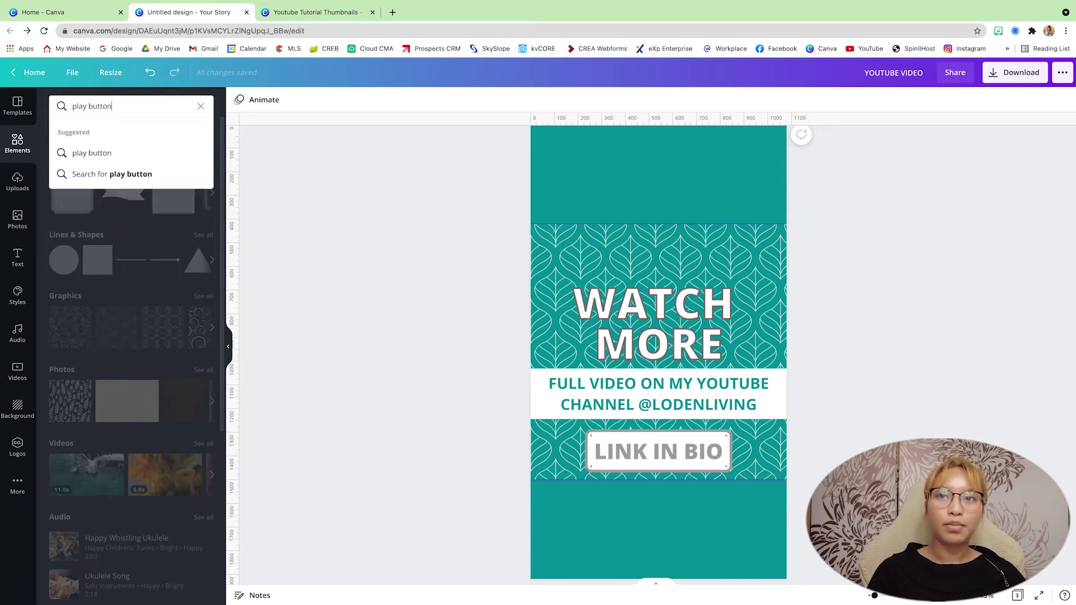
key("Return")
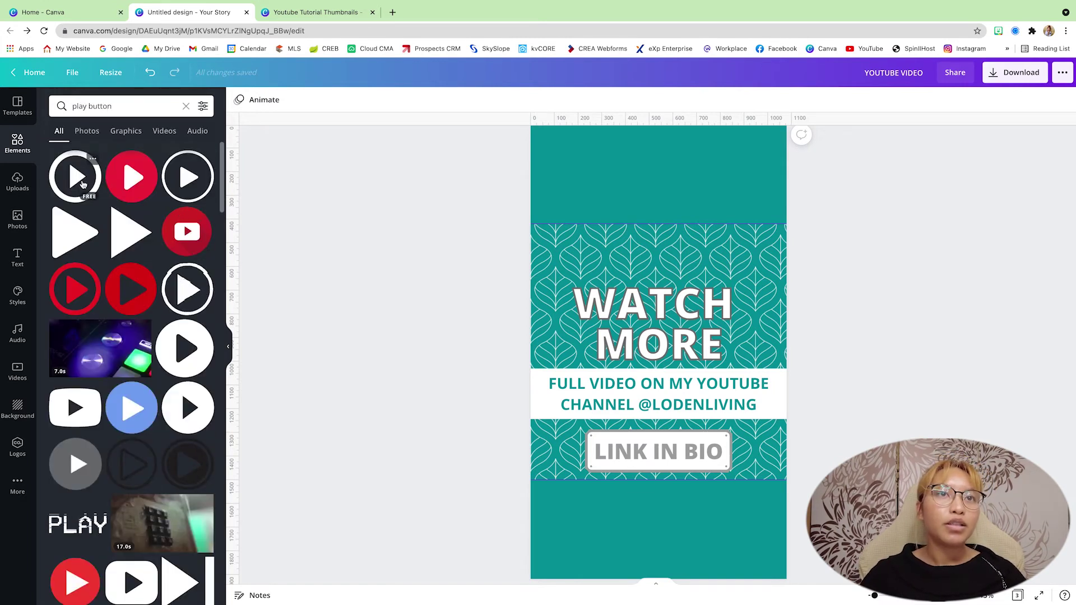
left_click(193, 235)
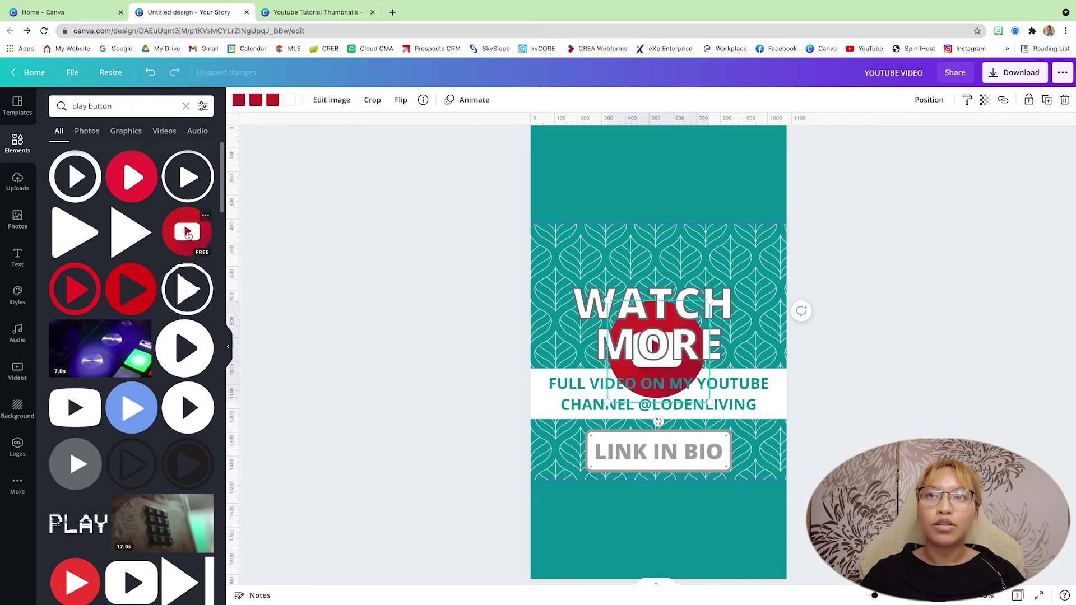
Bring the play button to front, size it above WATCH MORE, and re-centre the heading beneath it.
left_click(928, 101)
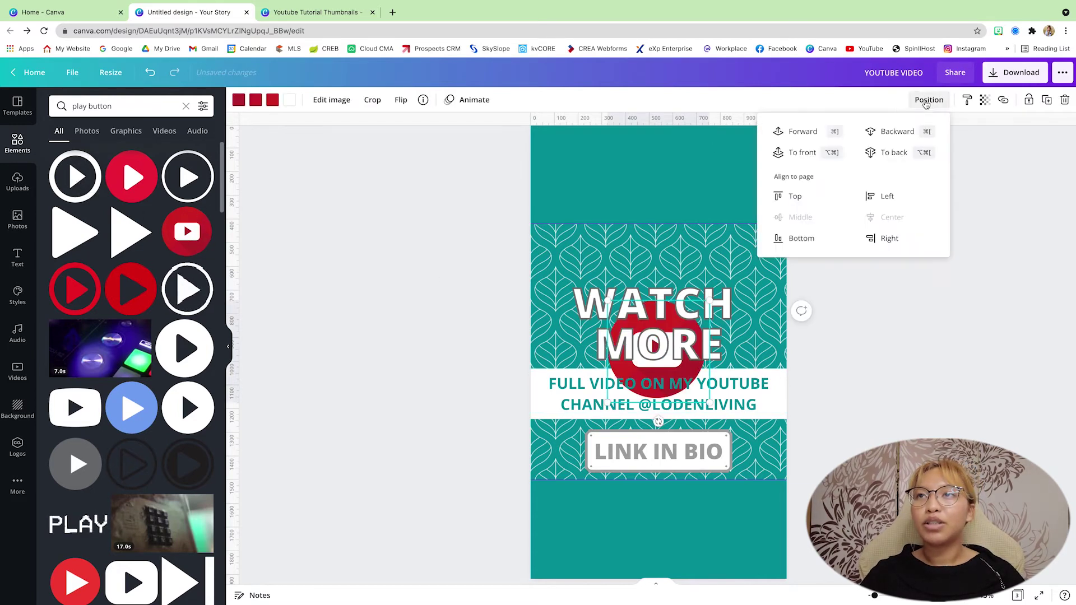
left_click(807, 155)
left_click_drag(670, 352, 661, 267)
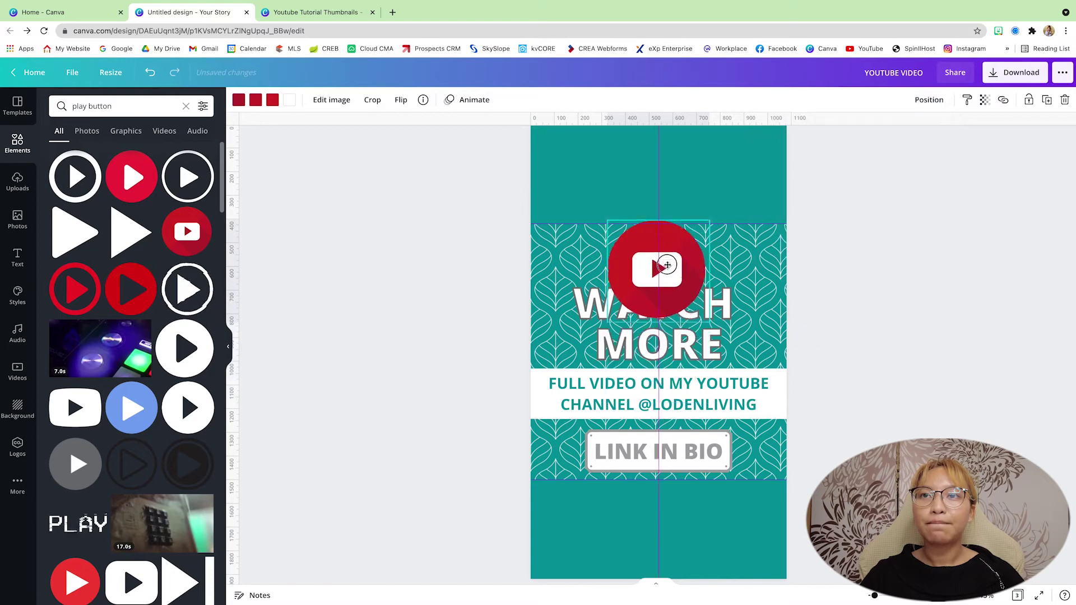
left_click_drag(608, 306, 658, 252)
left_click(709, 321)
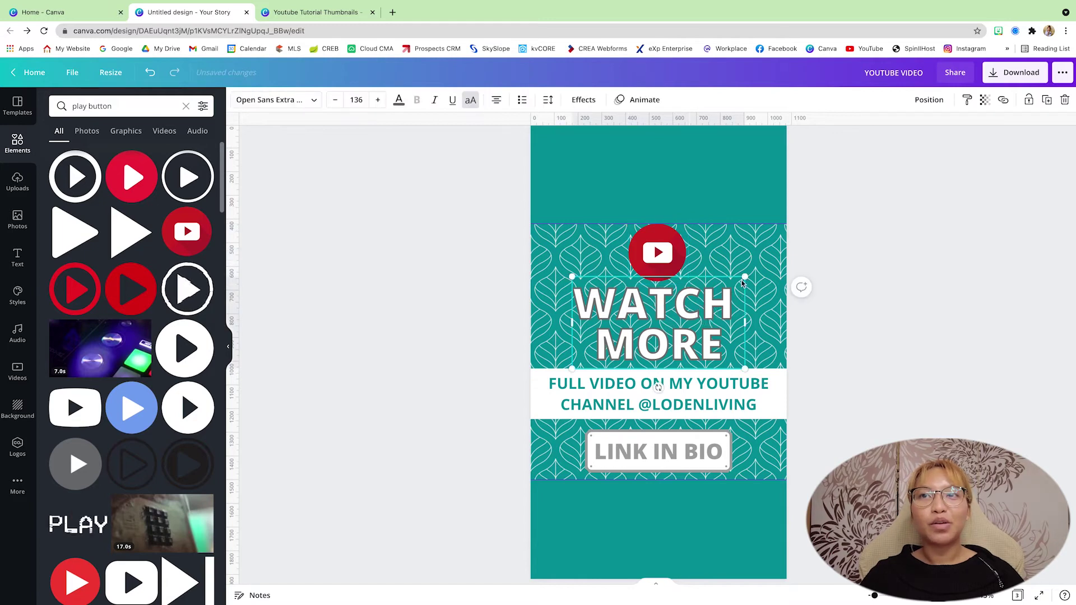
left_click_drag(743, 284, 735, 289)
left_click(659, 250)
left_click_drag(659, 249, 658, 254)
left_click(892, 325)
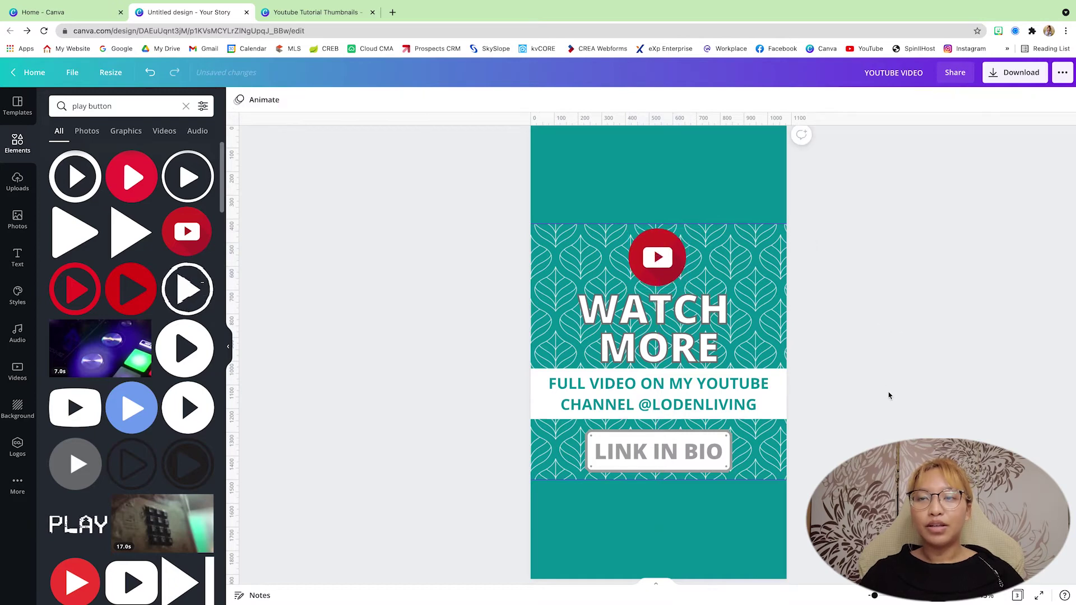
scroll(889, 397, "down", 3)
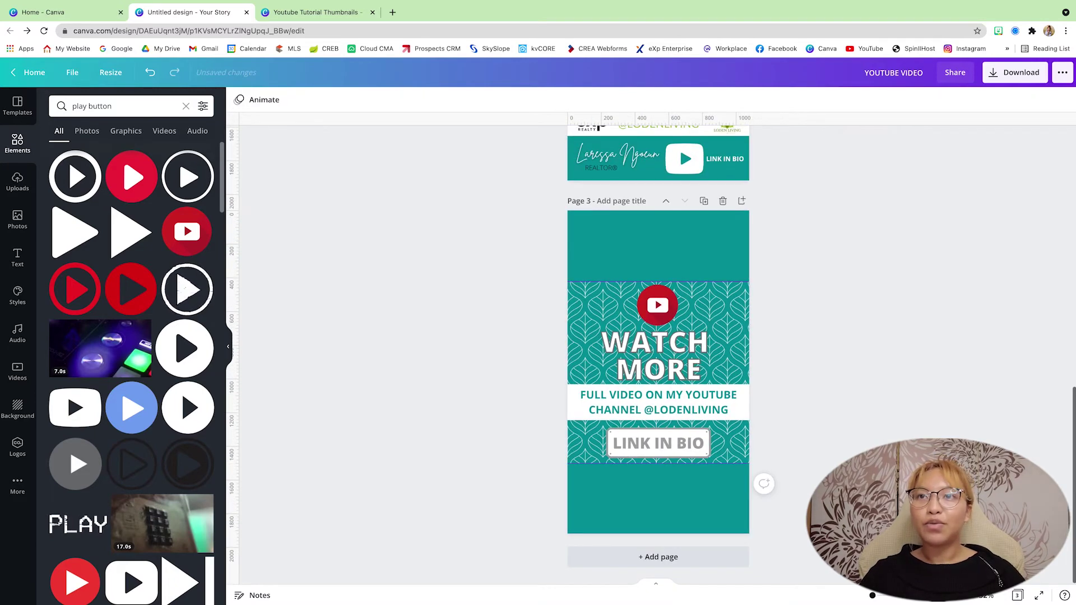
Give page 1 the Pop page animation.
scroll(828, 375, "up", 12)
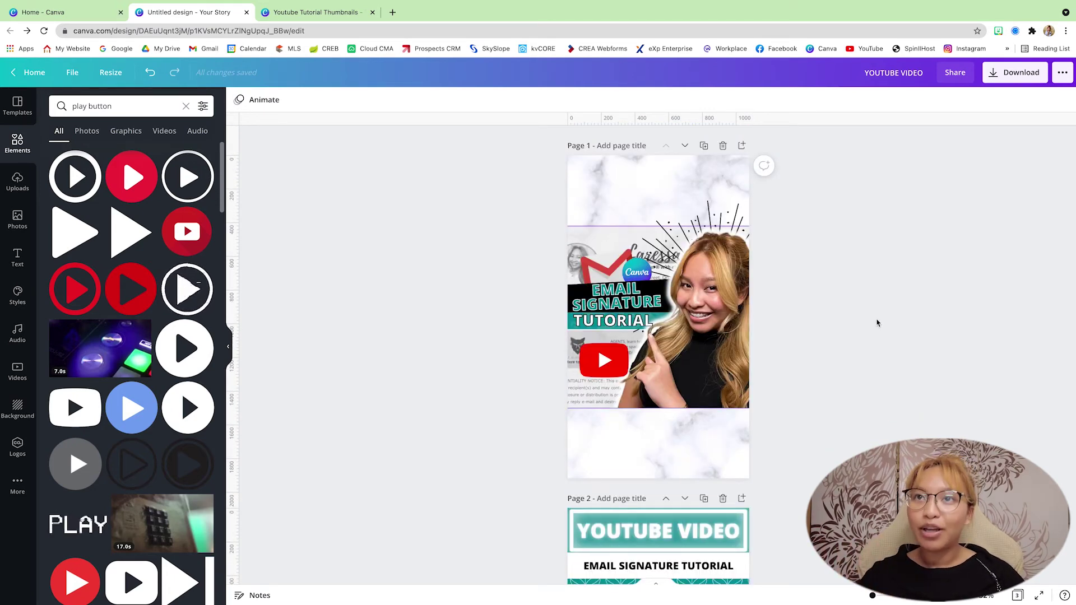
left_click(603, 181)
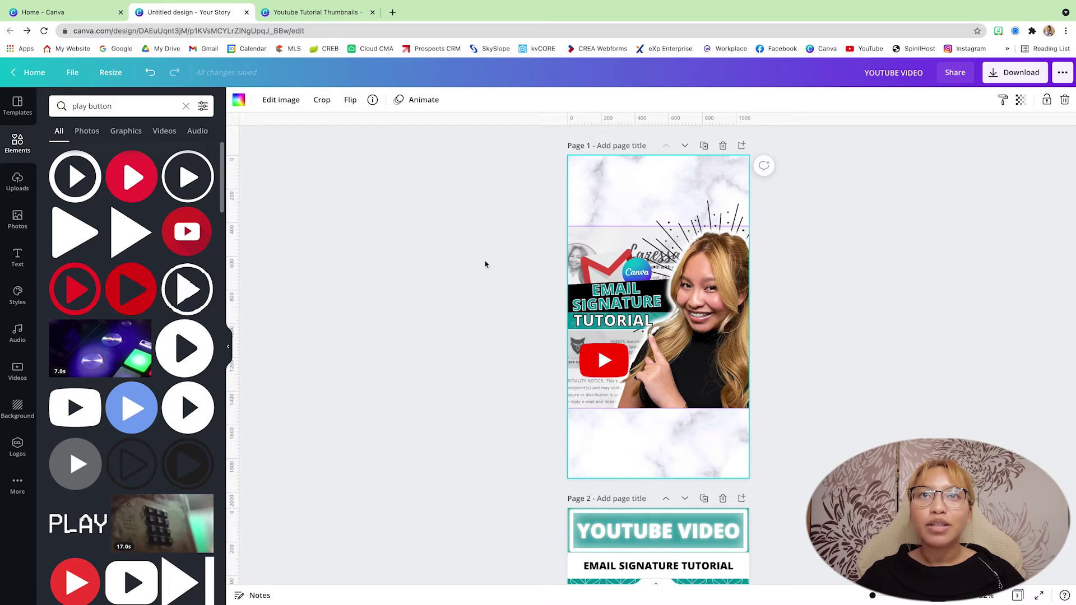
left_click(427, 99)
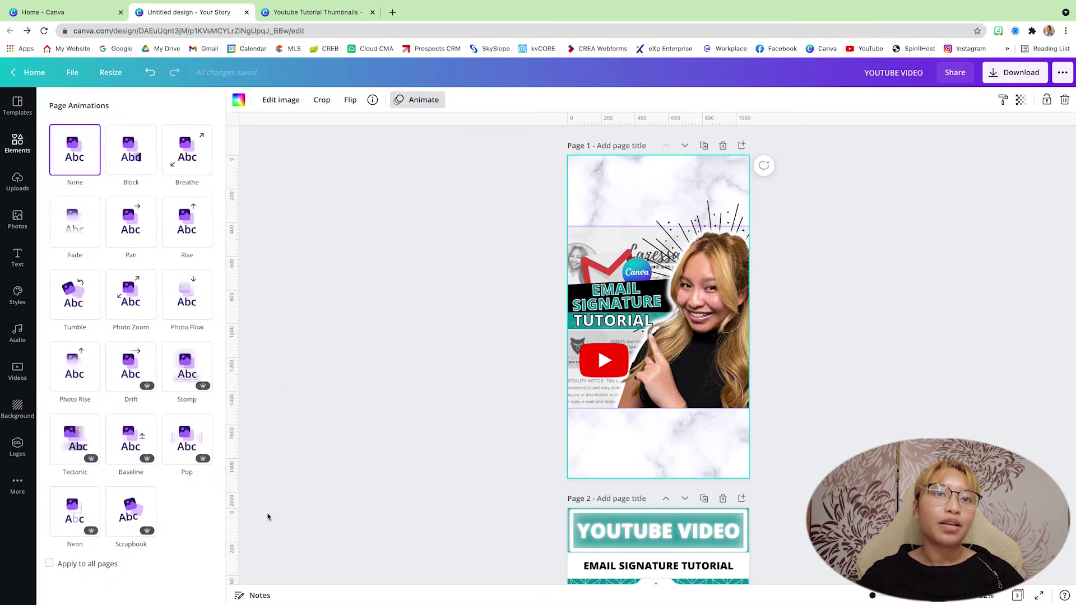
left_click(185, 440)
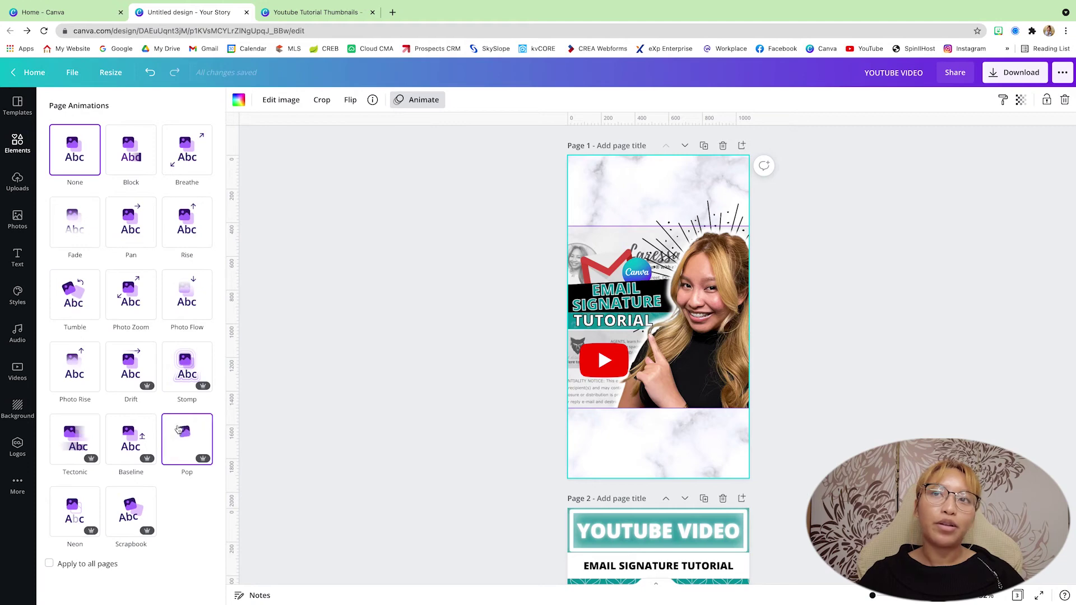
left_click(192, 381)
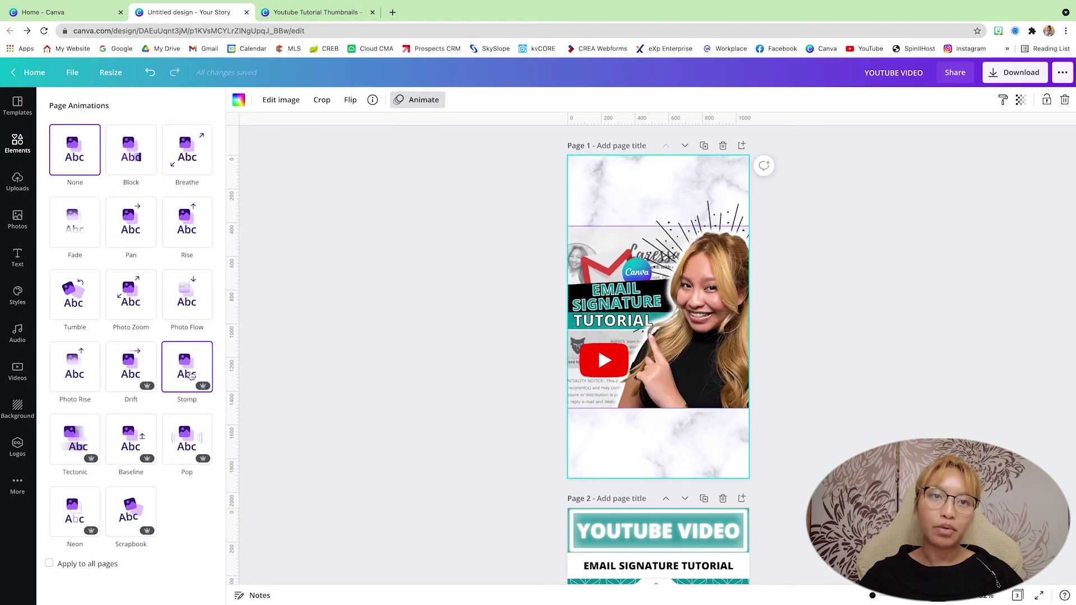
left_click(191, 445)
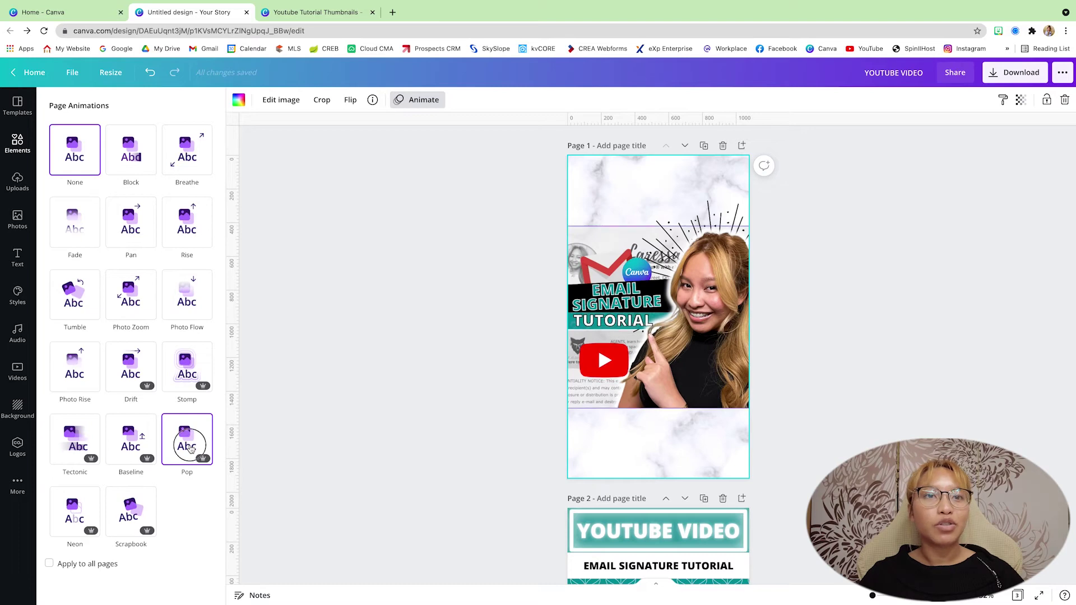
scroll(511, 401, "down", 6)
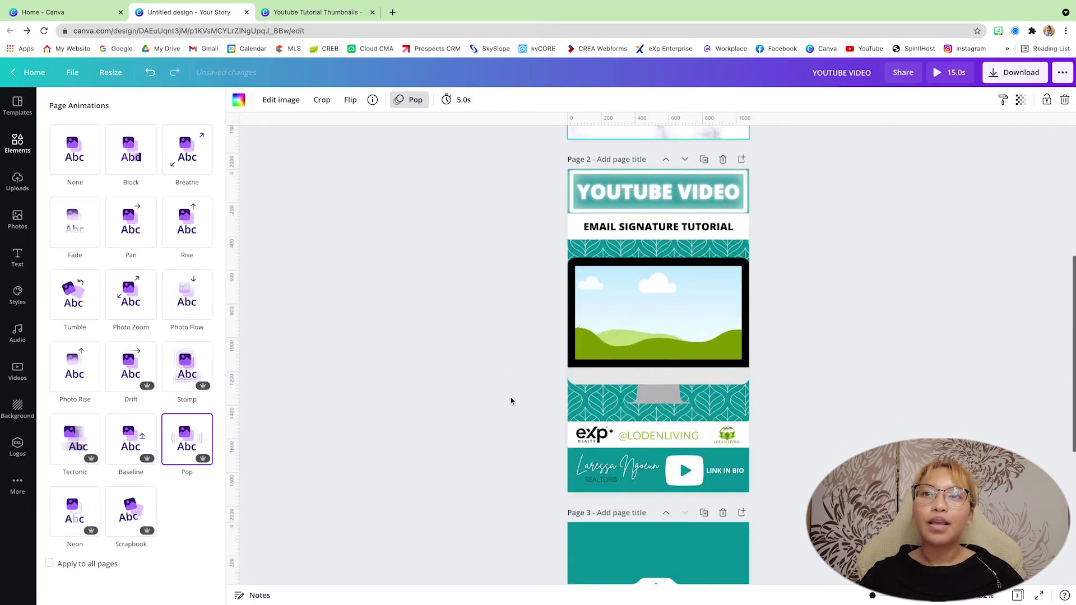
Give page 2 the Rise page animation.
scroll(510, 401, "up", 1)
left_click(576, 517)
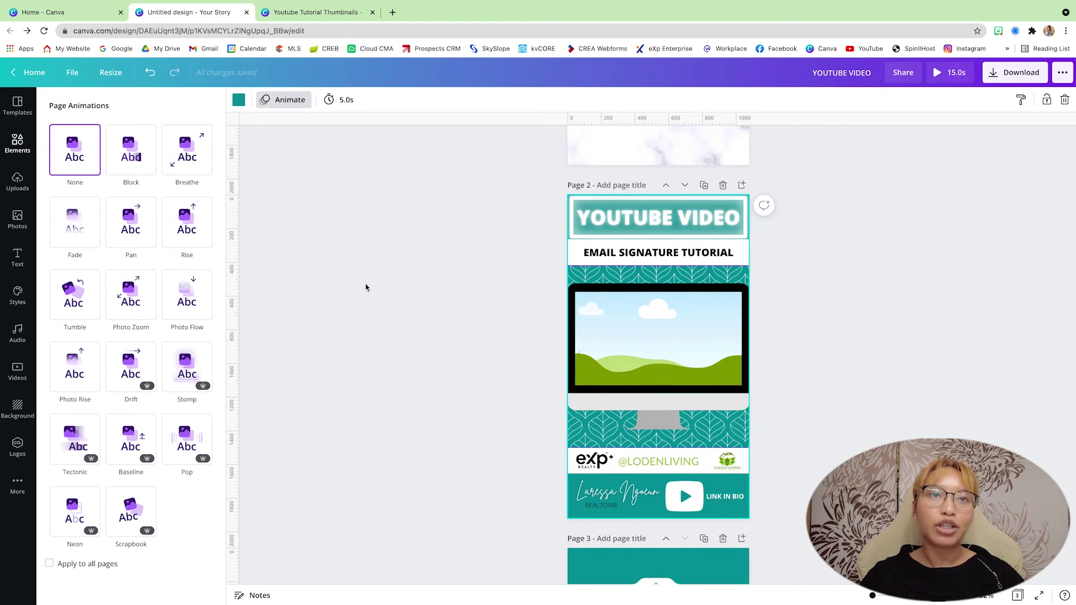
left_click(188, 224)
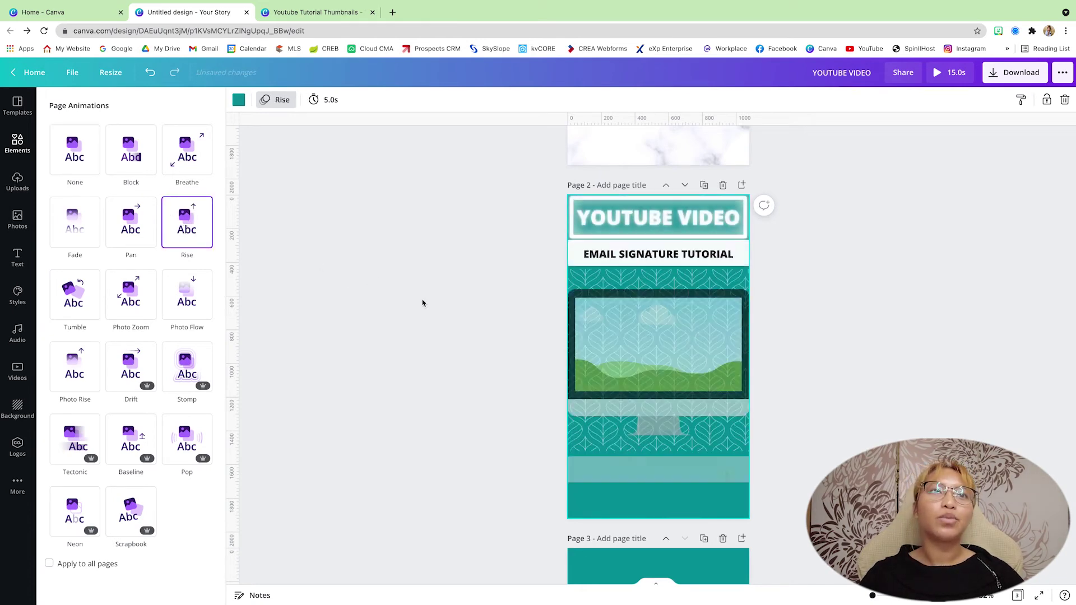
scroll(423, 300, "down", 2)
scroll(422, 300, "down", 3)
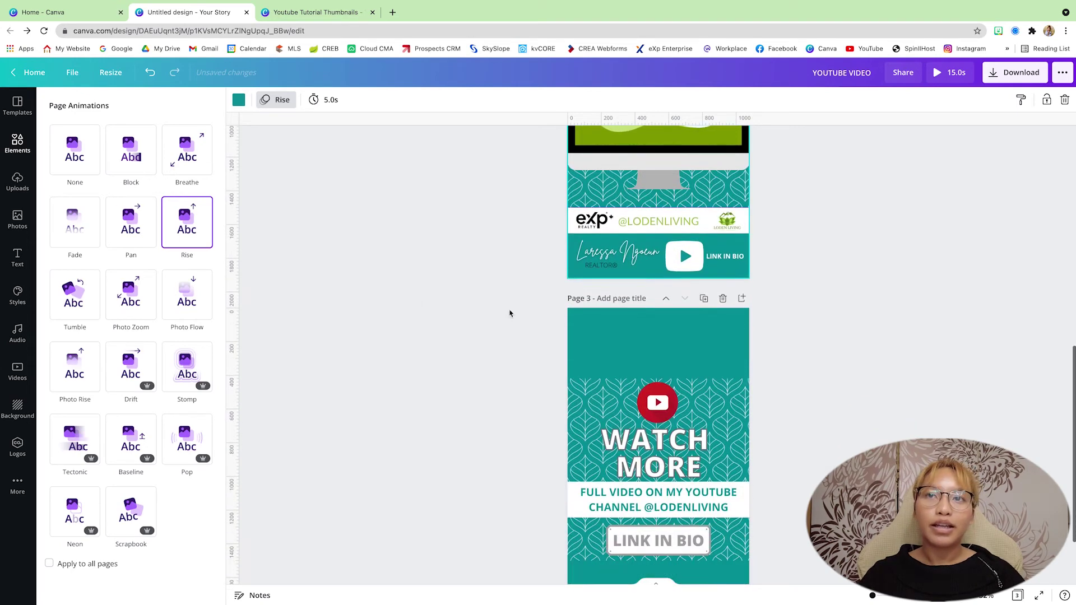
Give page 3 the Rise page animation.
left_click(603, 330)
scroll(505, 336, "down", 2)
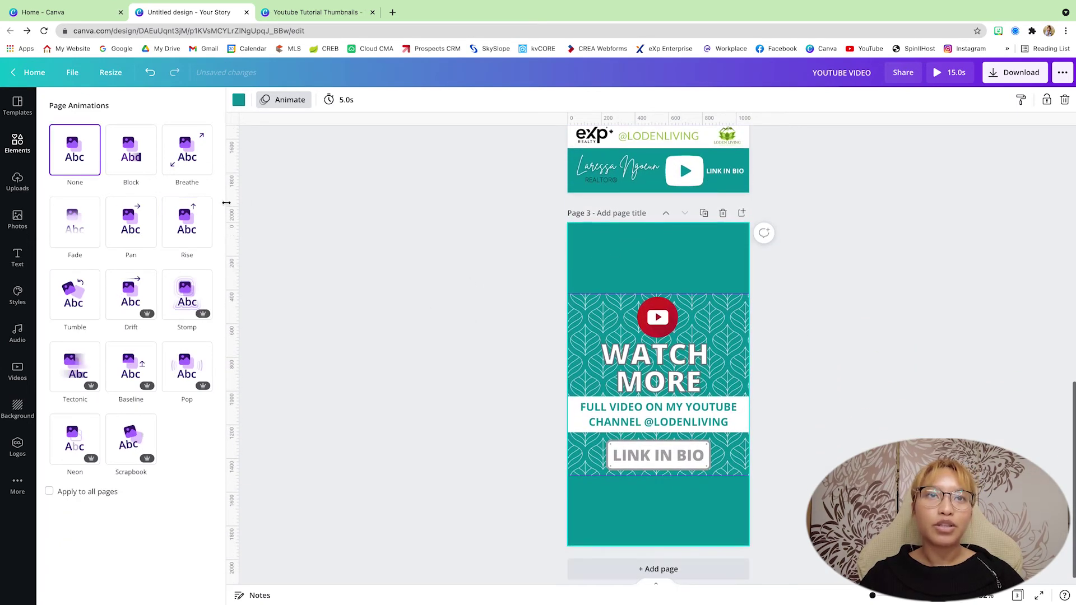
left_click(187, 225)
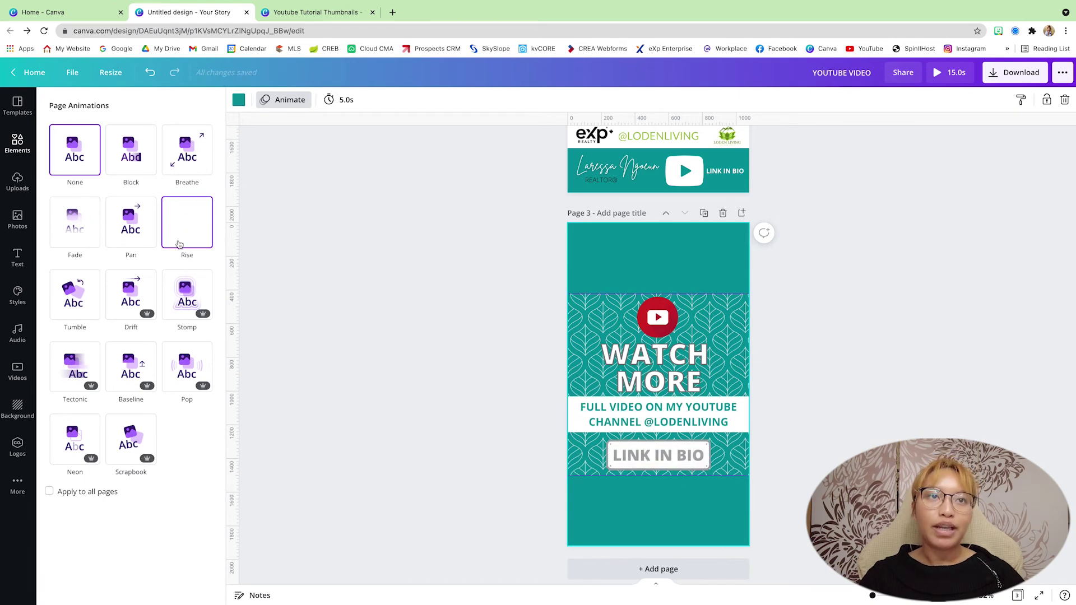
left_click(64, 308)
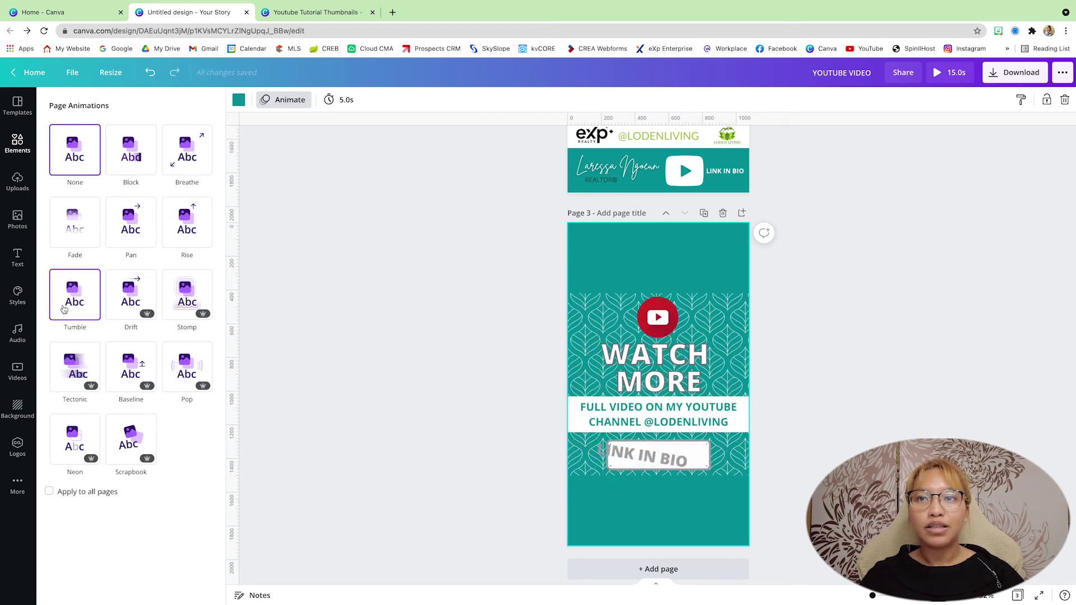
left_click(187, 224)
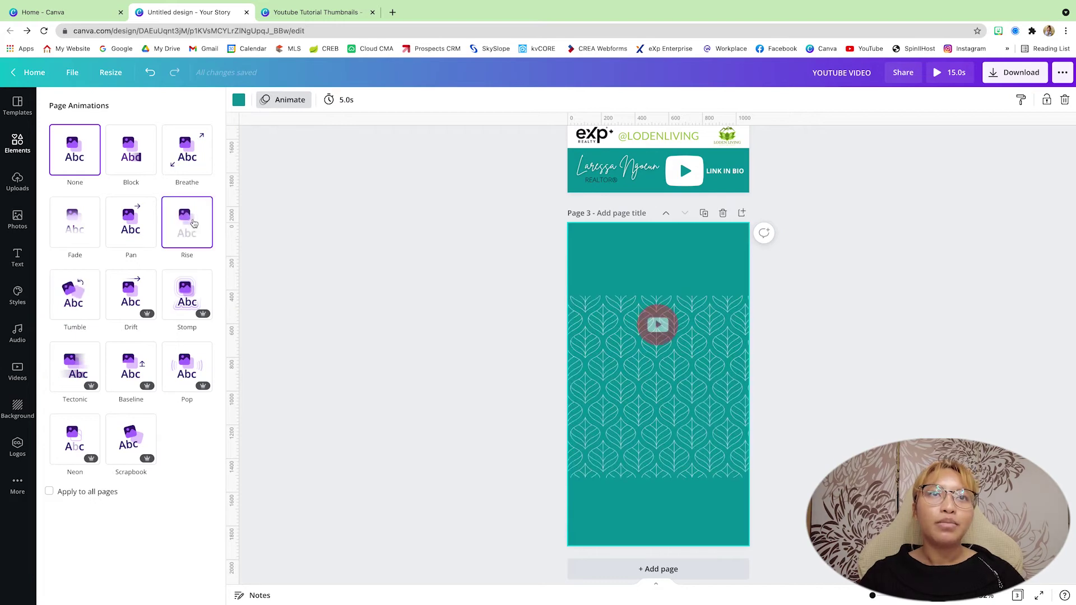
left_click(370, 259)
scroll(371, 260, "up", 10)
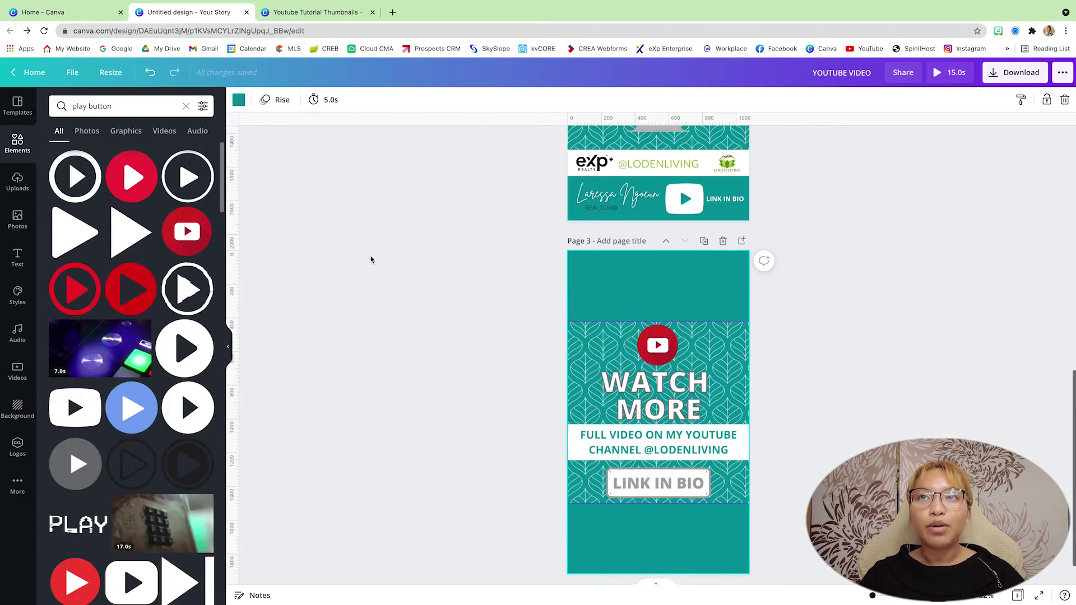
Shorten page 1's duration to 3.0 seconds.
left_click(605, 189)
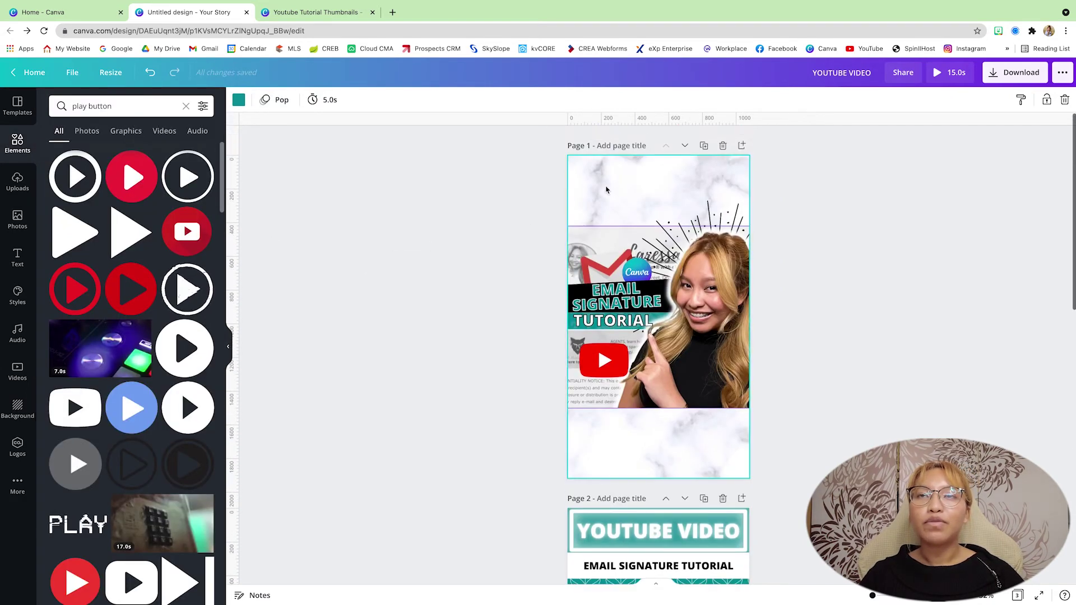
left_click(602, 177)
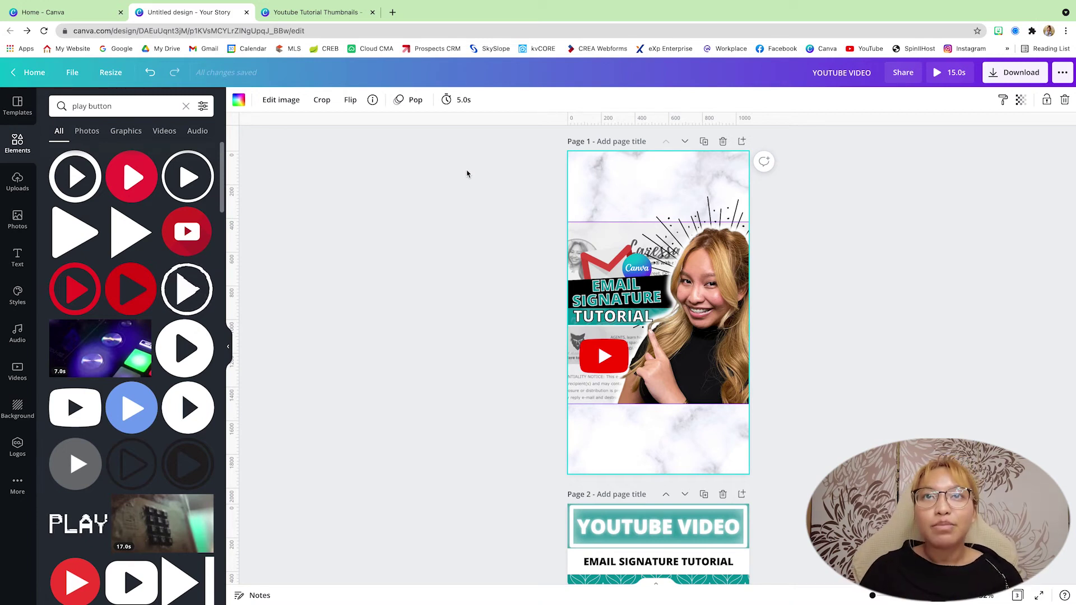
left_click(463, 99)
left_click(594, 185)
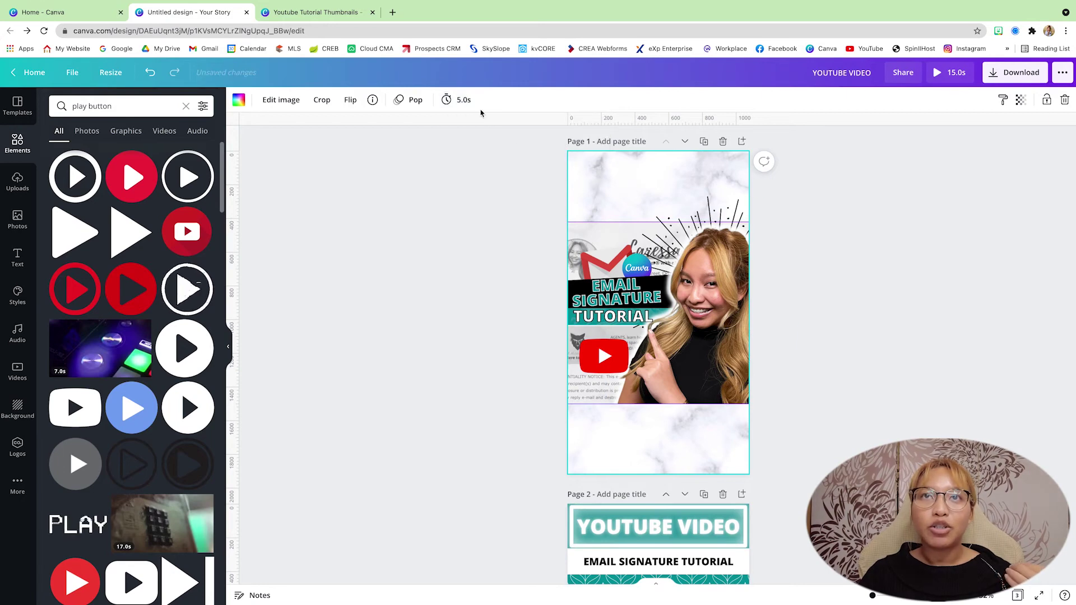
left_click(466, 101)
type("3.0s")
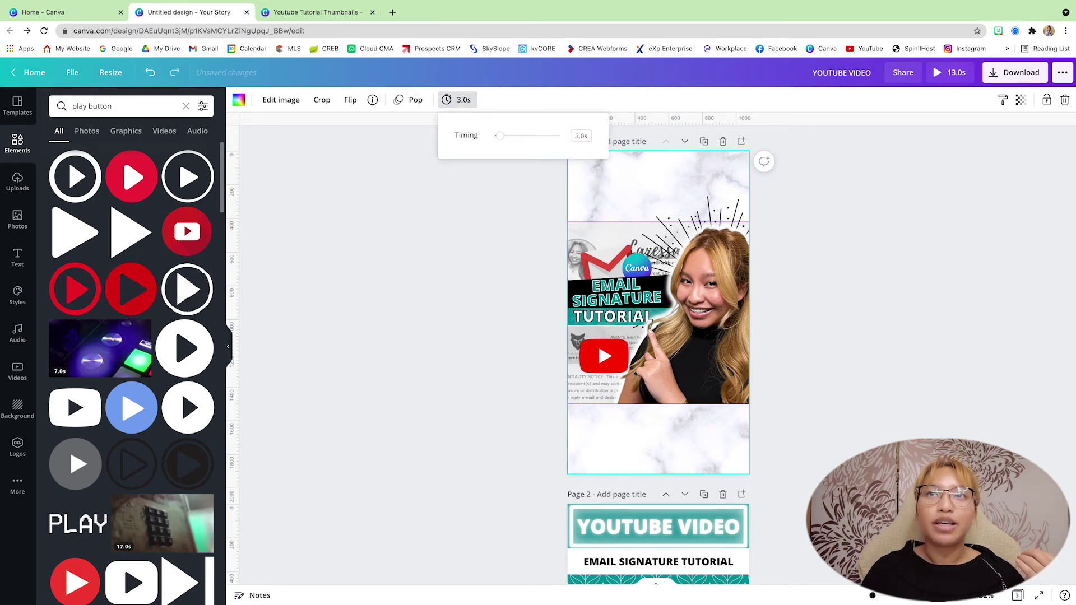
key("Return")
Zoom in so page 2's empty monitor frame fills more of the view.
scroll(556, 299, "down", 8)
scroll(557, 298, "up", 4)
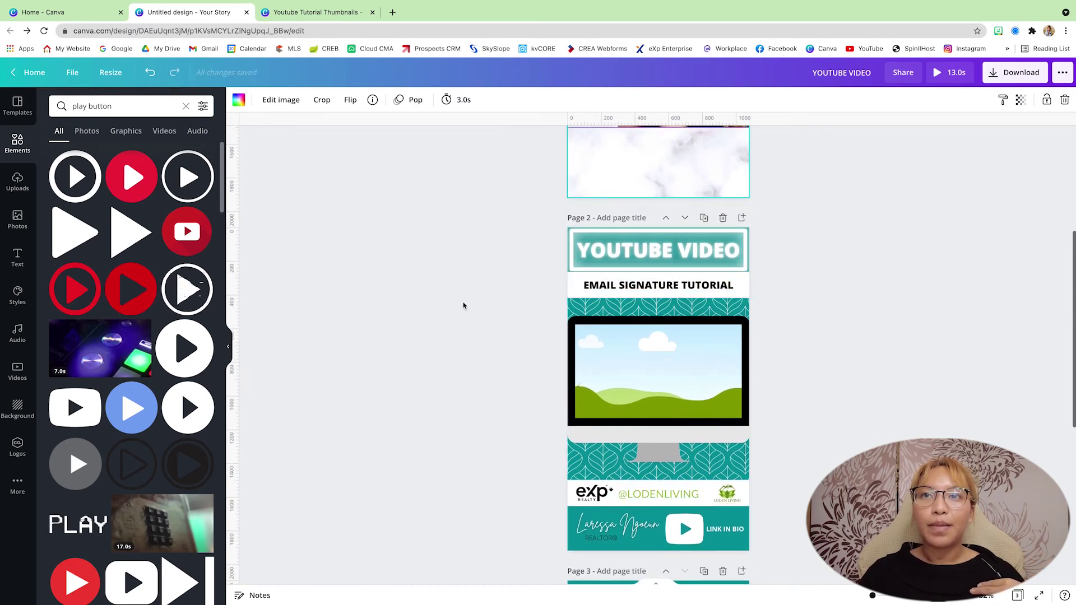
scroll(808, 343, "down", 2)
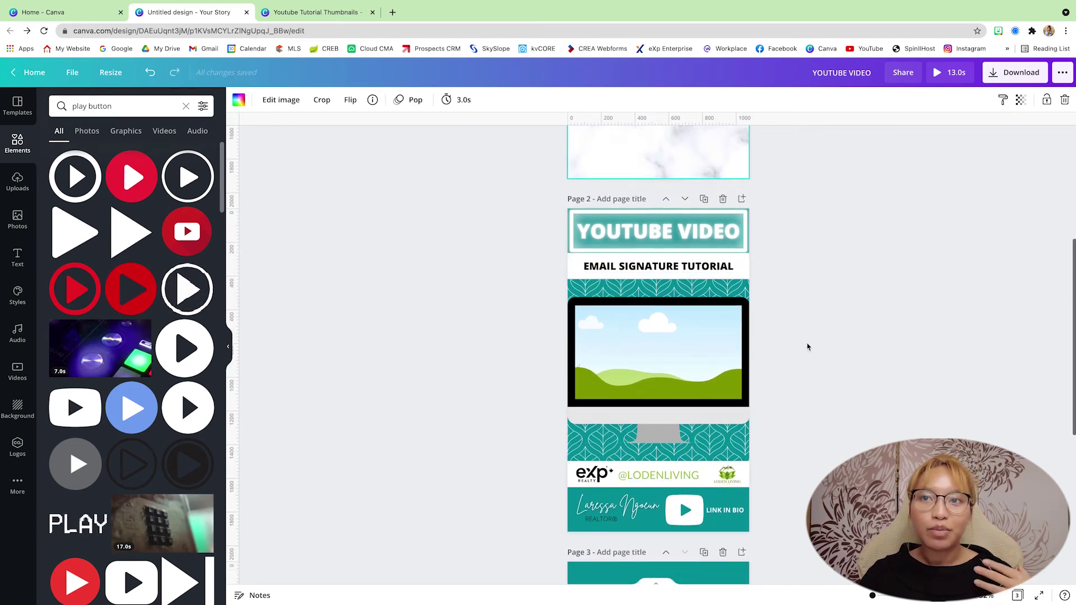
left_click(617, 279)
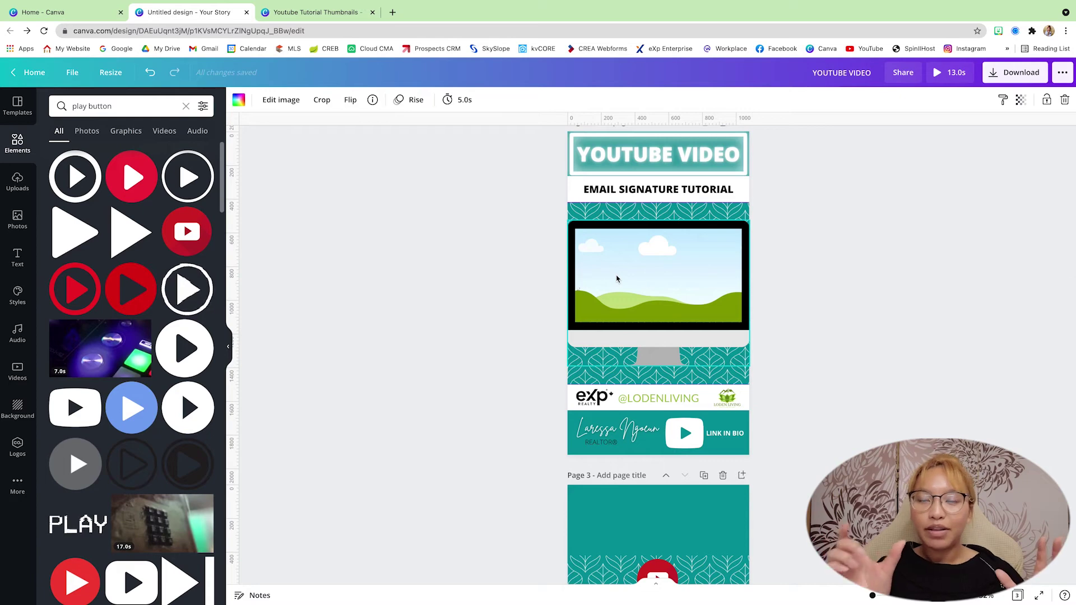
scroll(617, 278, "down", 5)
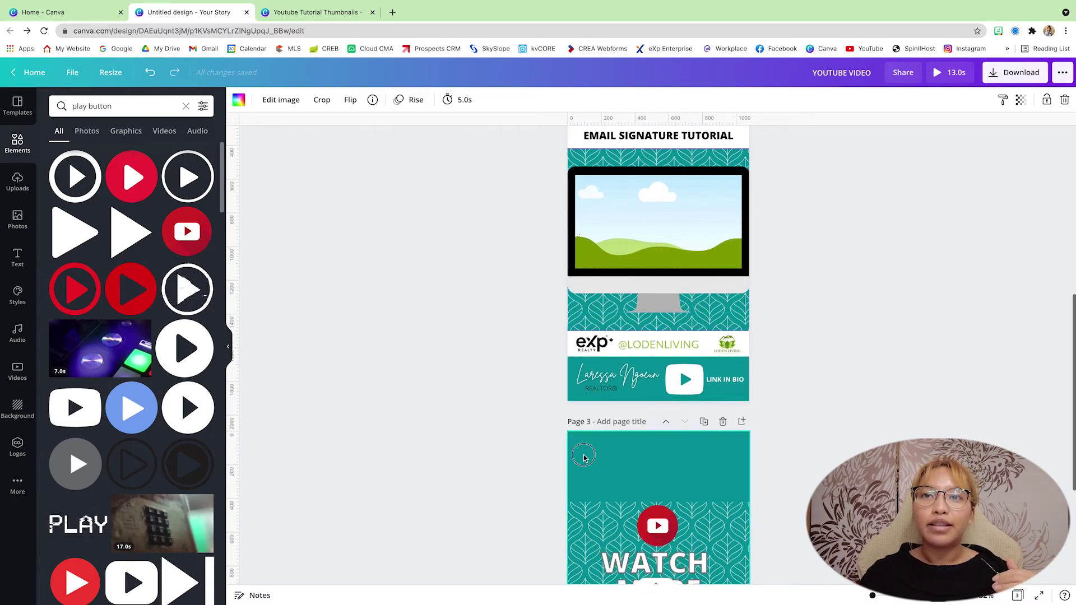
left_click(553, 436)
scroll(553, 437, "down", 1)
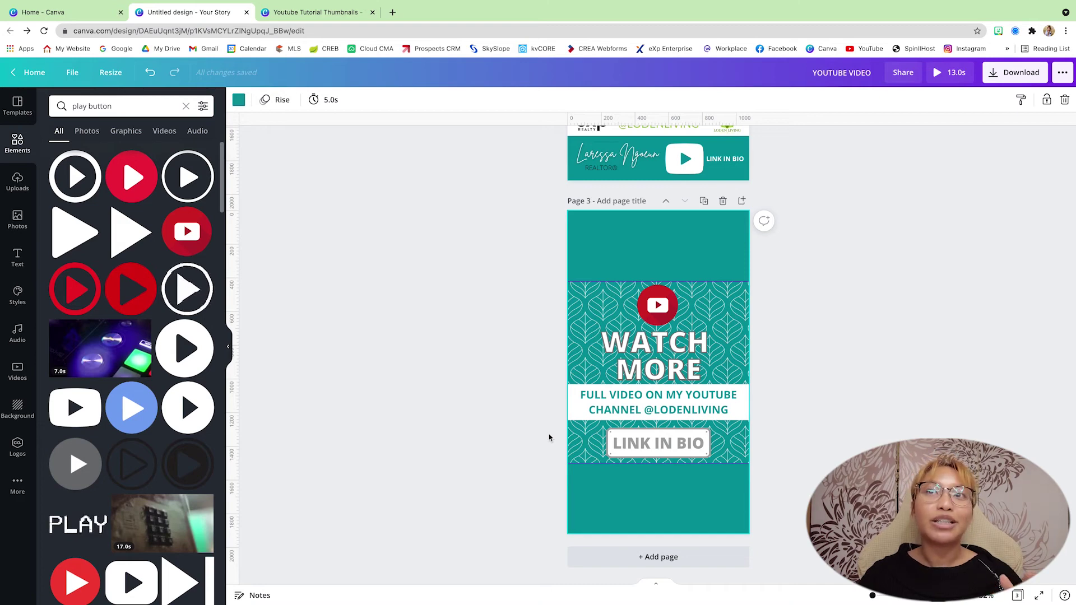
scroll(549, 435, "up", 8)
scroll(550, 437, "down", 1)
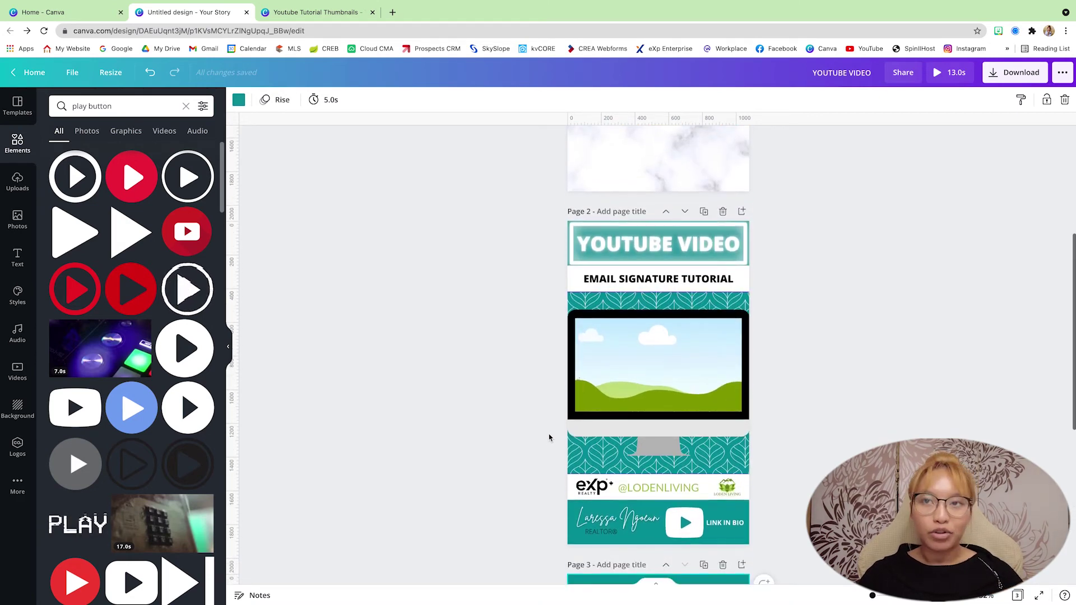
key("super+plus")
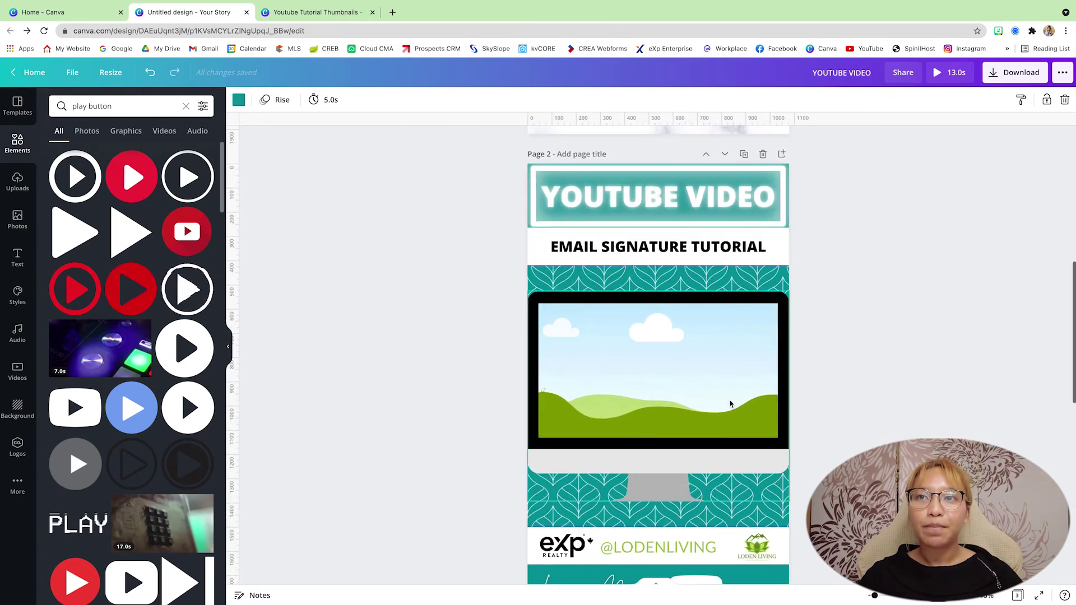
scroll(480, 357, "down", 1)
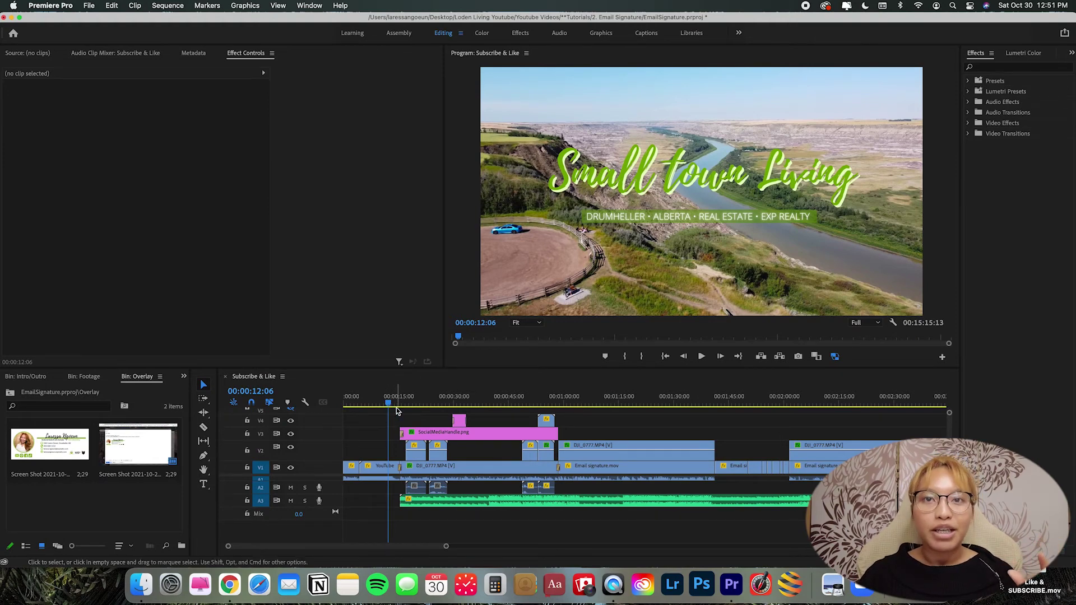
Set the sequence In point at 00:00:15:11 and the Out point near 00:01:01.
left_click(401, 404)
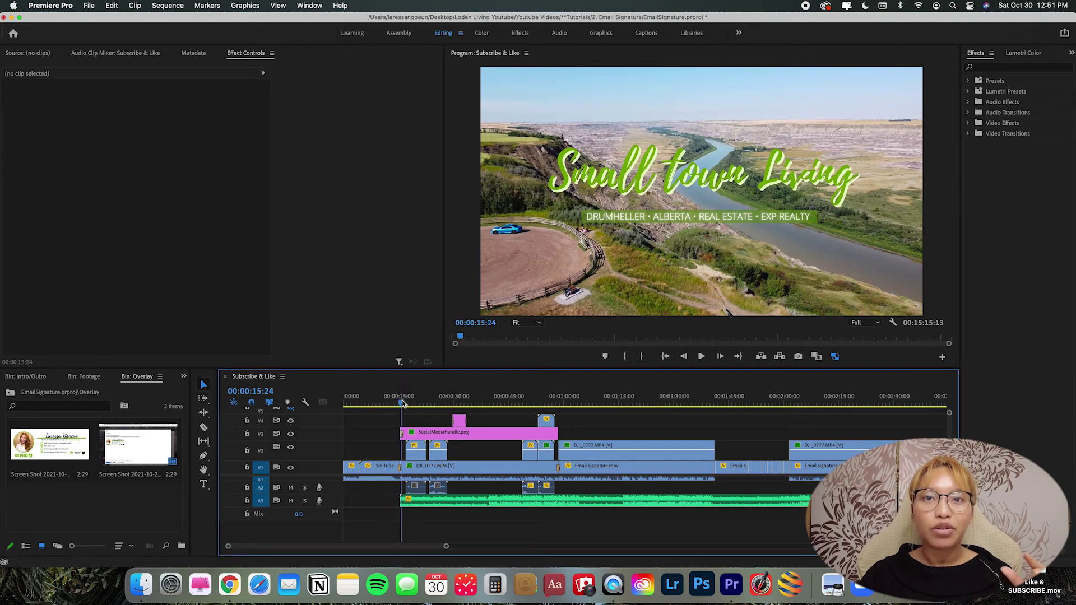
left_click_drag(401, 405, 401, 405)
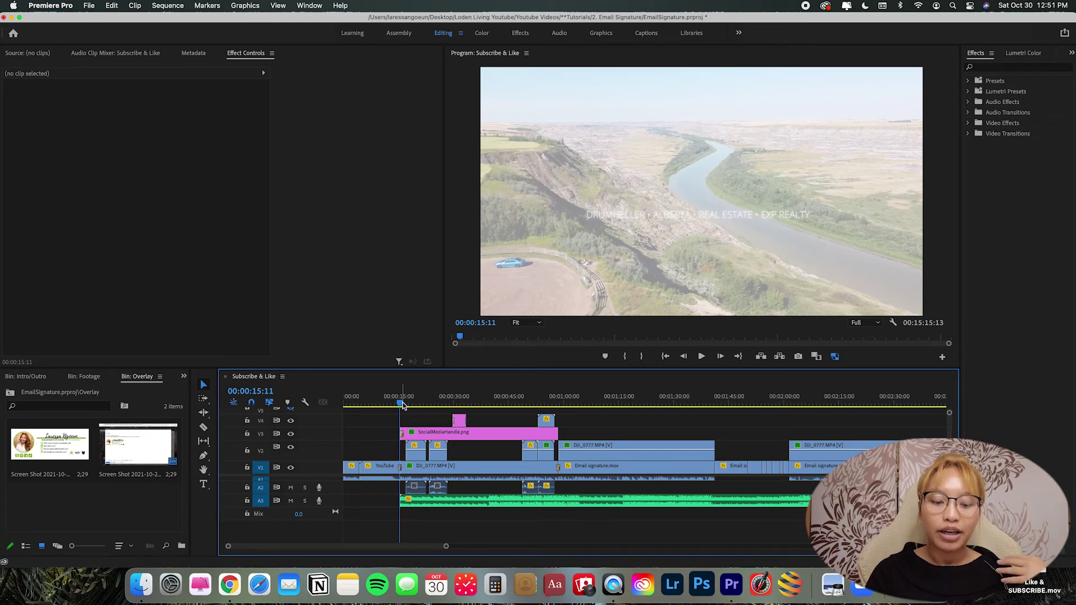
key("i")
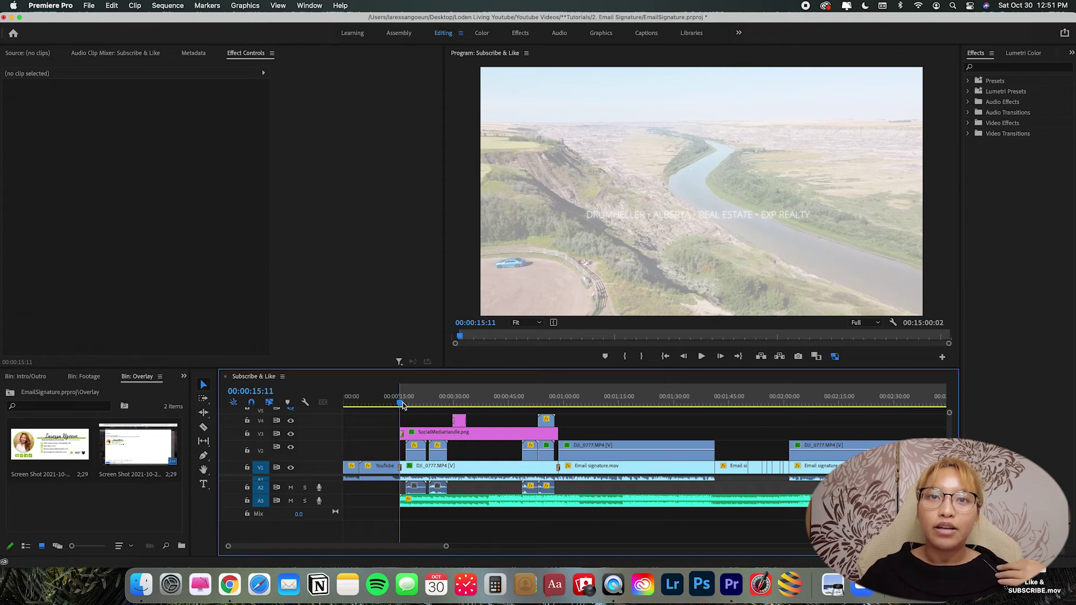
left_click_drag(400, 406, 568, 406)
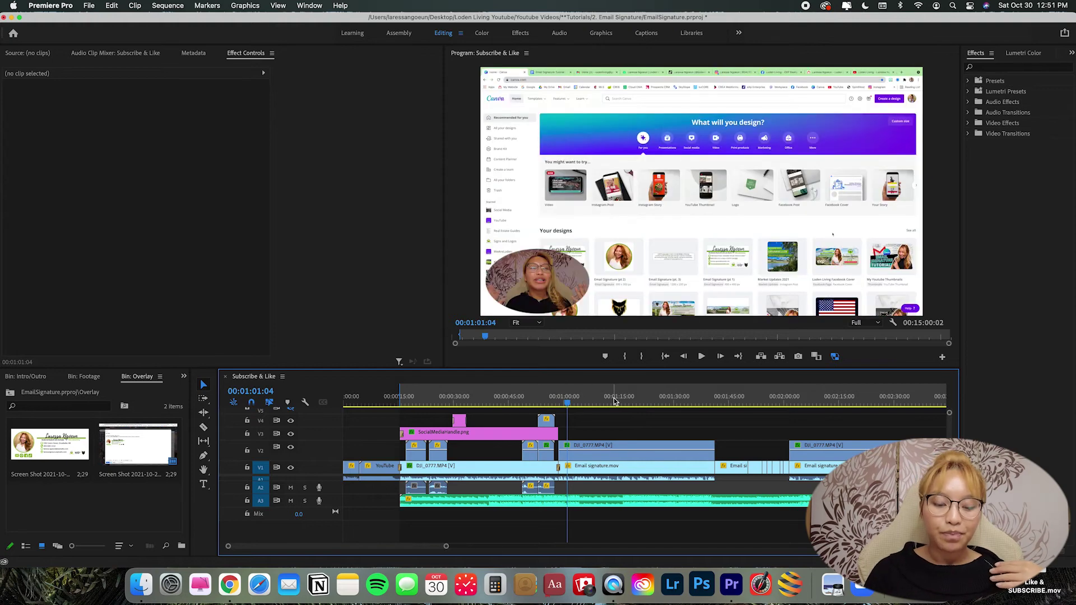
key("o")
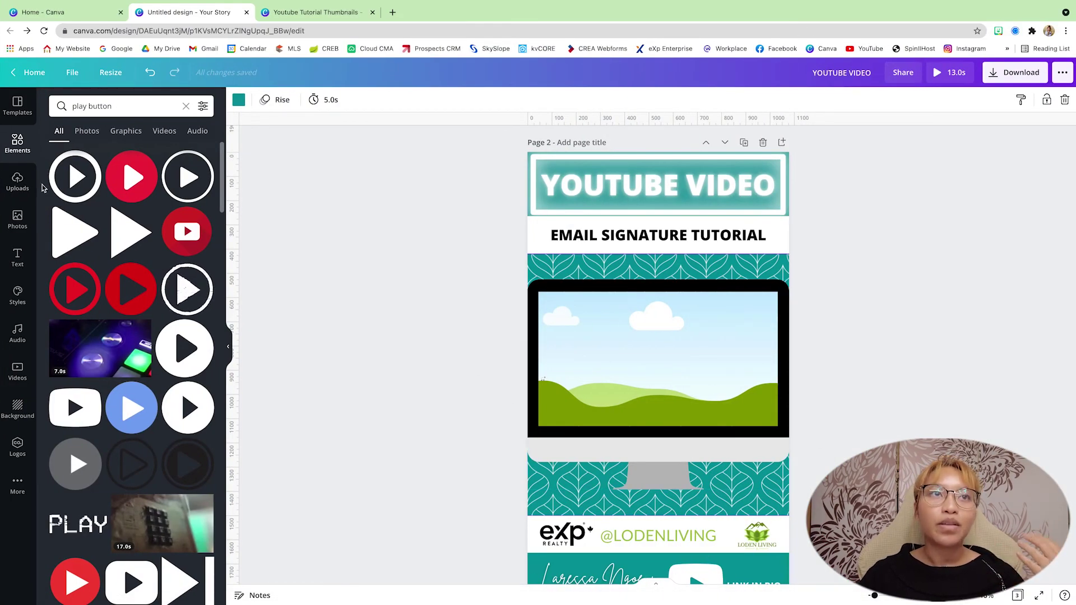
Fill page 2's monitor frame with the 57.1s uploaded video and check its content.
left_click(25, 189)
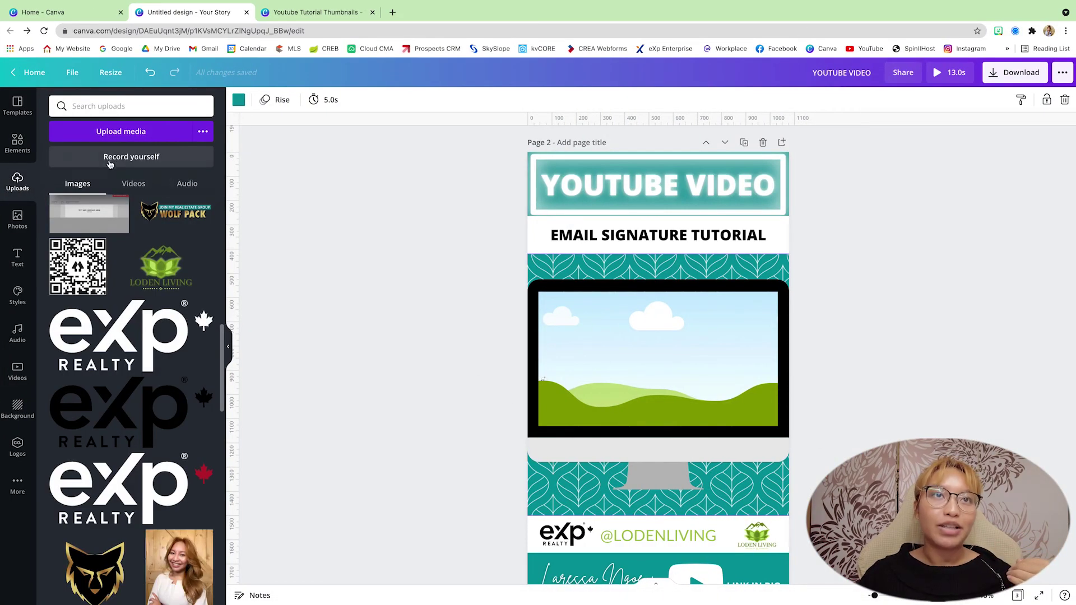
left_click(140, 185)
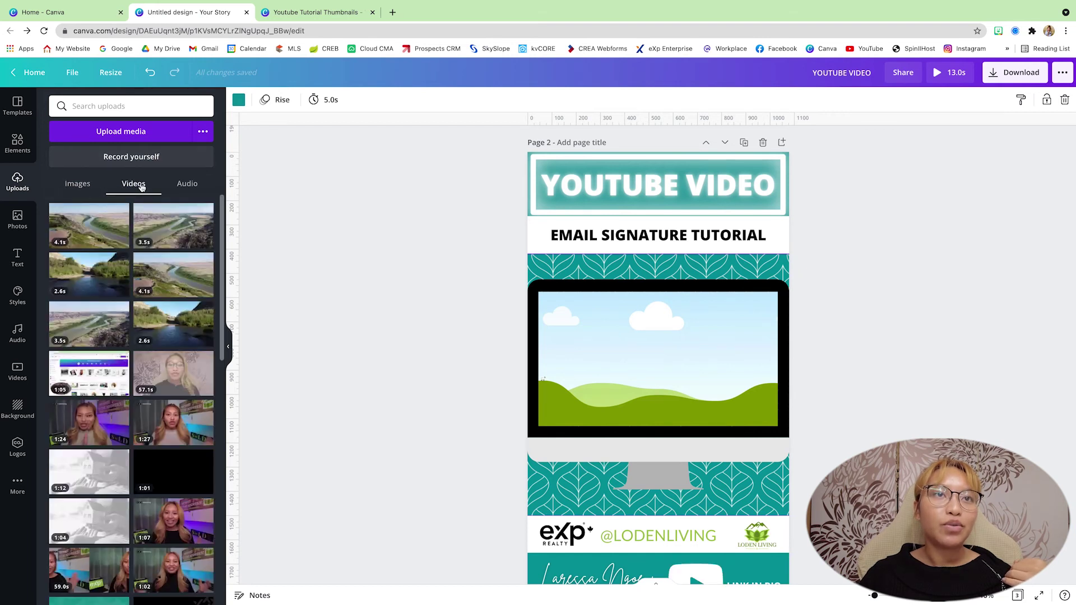
scroll(174, 303, "down", 2)
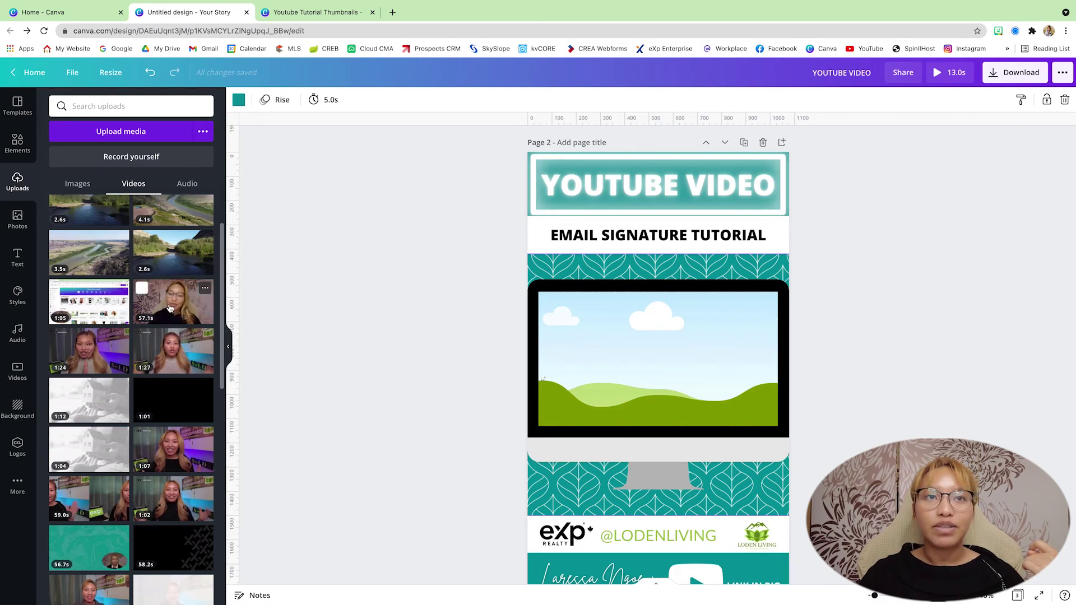
left_click_drag(176, 312, 659, 362)
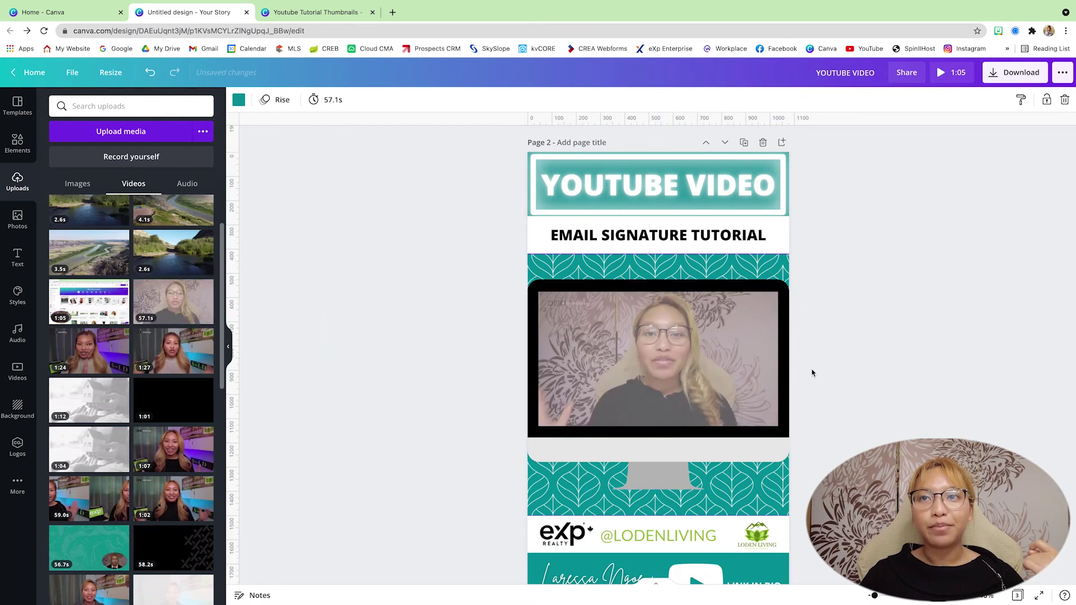
left_click(696, 401)
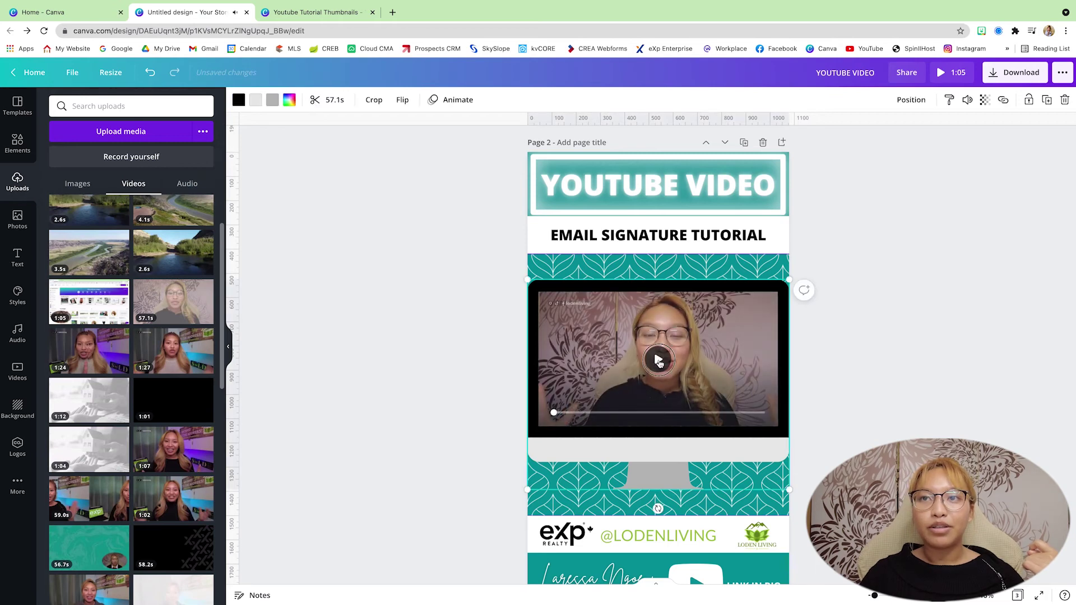
left_click(701, 412)
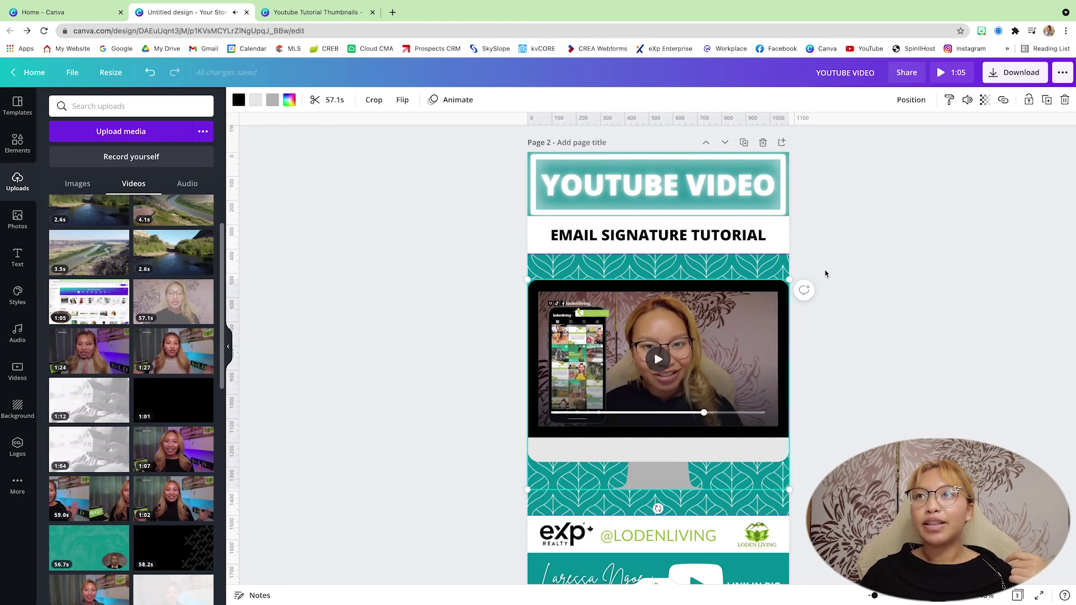
scroll(824, 271, "up", 10)
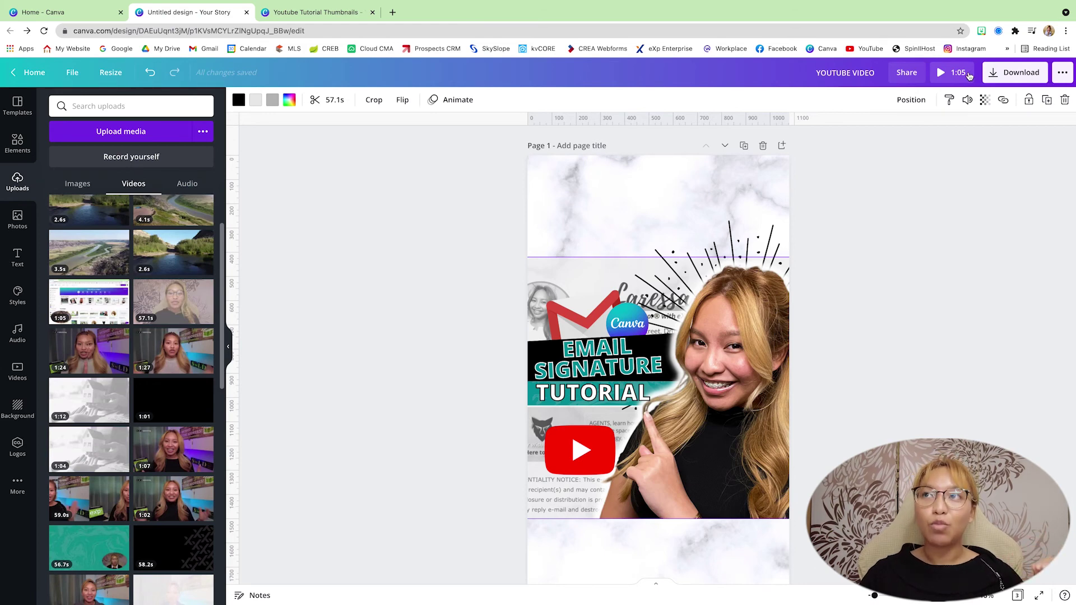
left_click(957, 74)
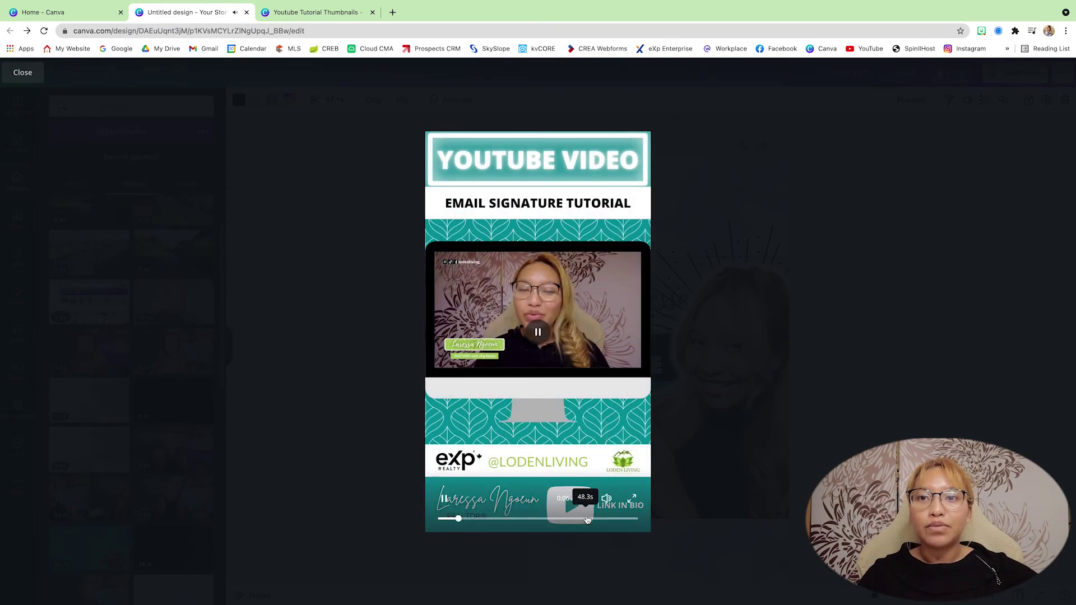
left_click(608, 519)
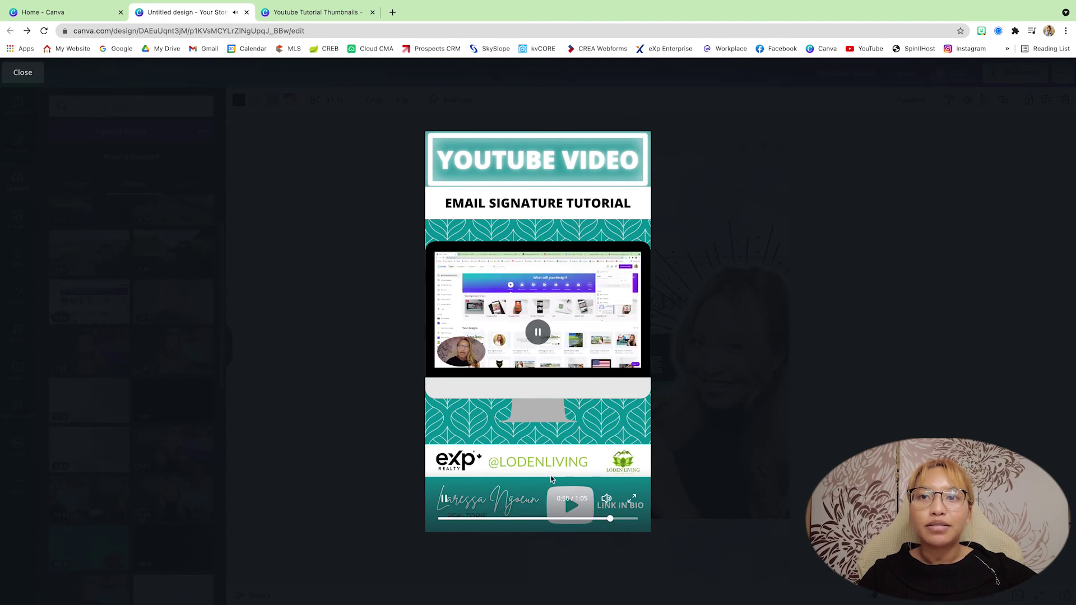
left_click(629, 519)
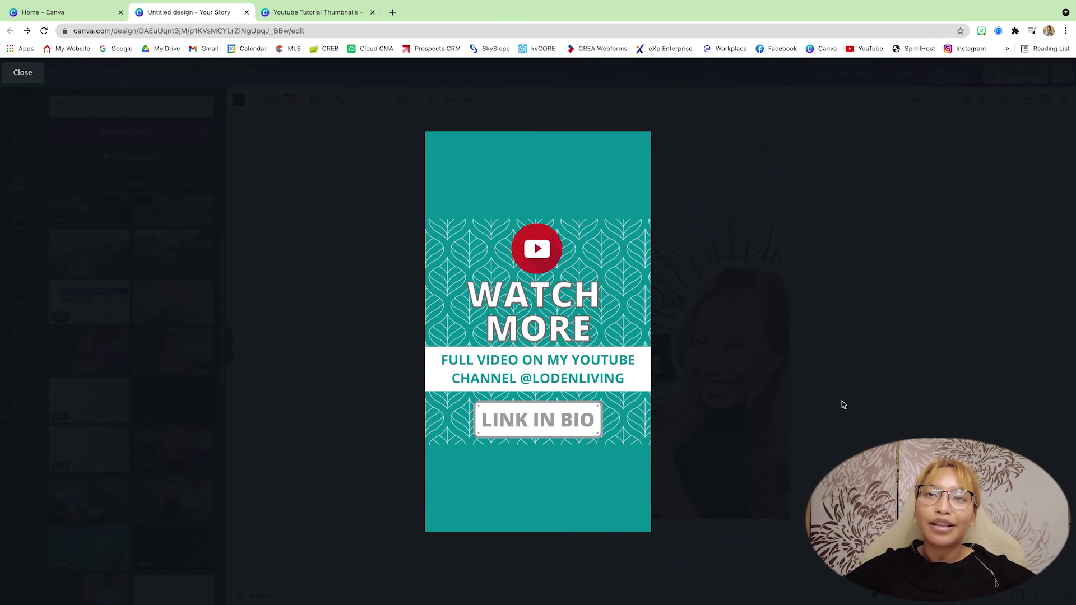
key("Escape")
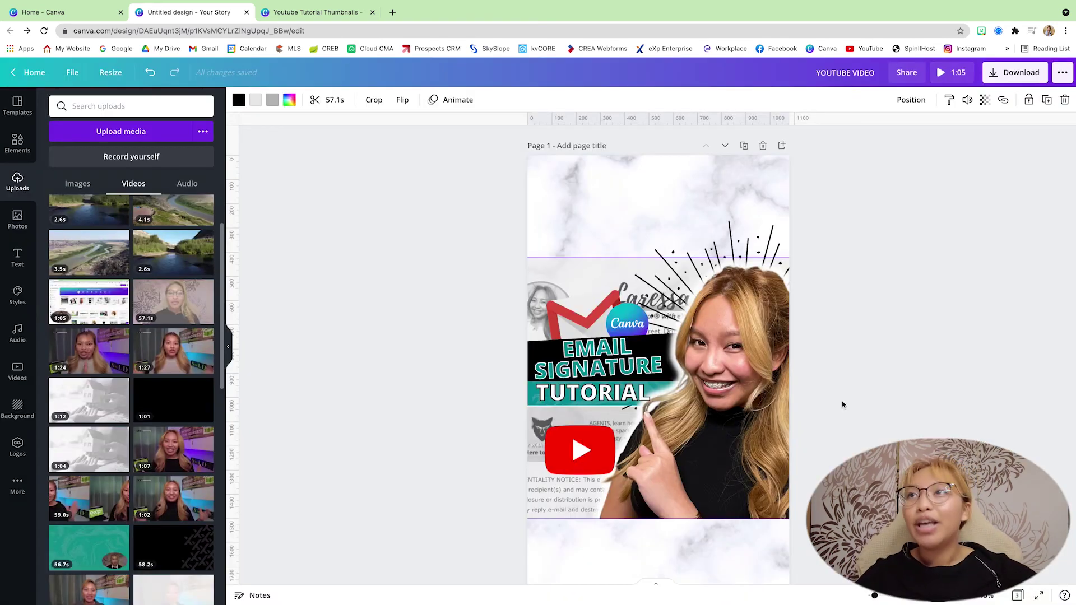
Export the Story's three pages as an MP4 Video file.
left_click(1013, 73)
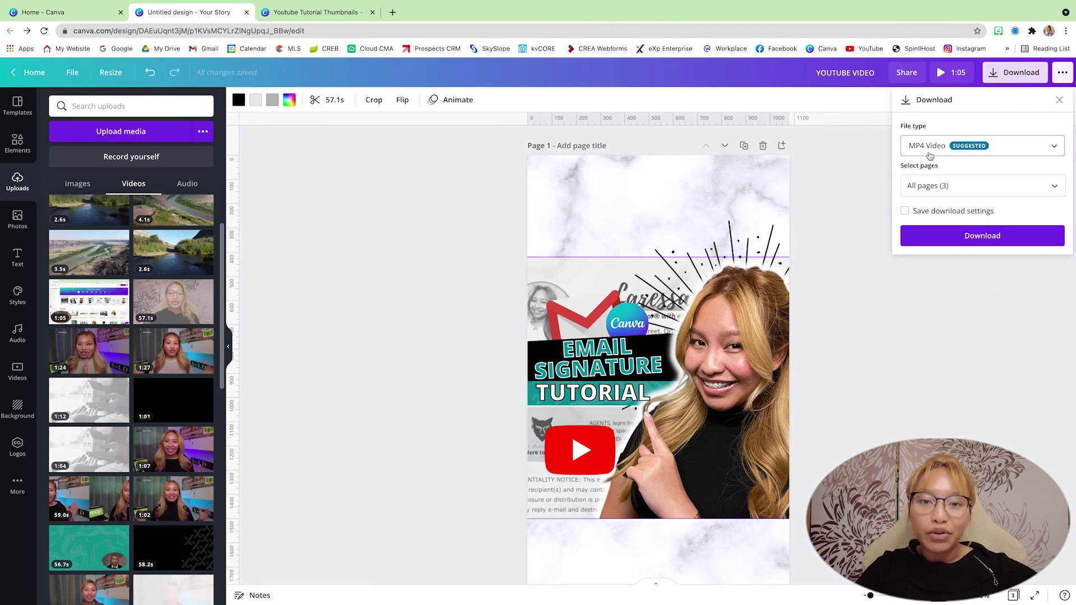
left_click(926, 310)
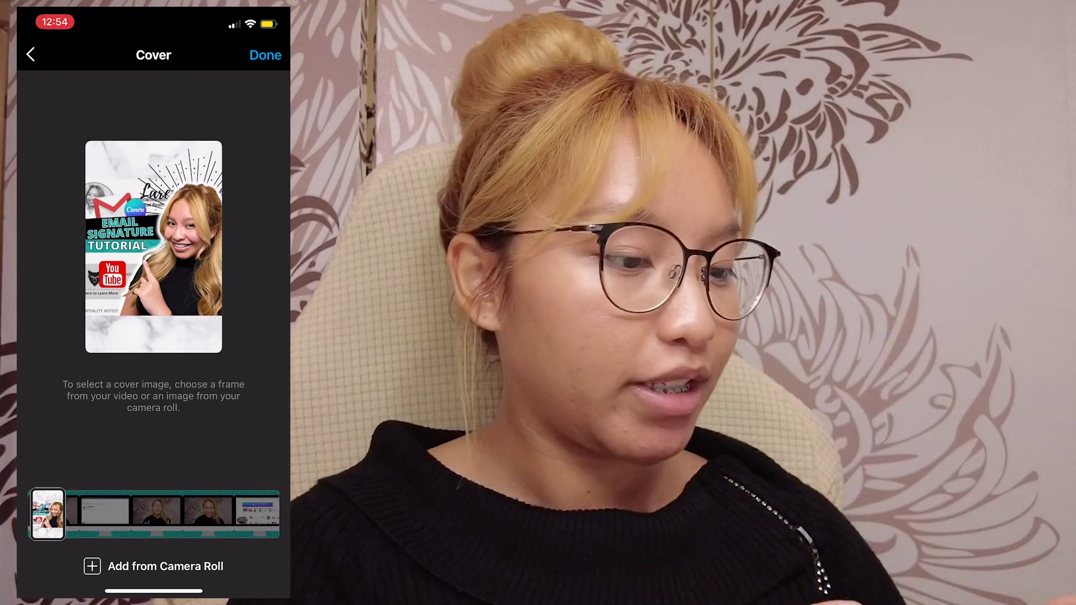
Confirm the current video cover, view the Add To Series list, and close it without choosing one.
left_click(265, 54)
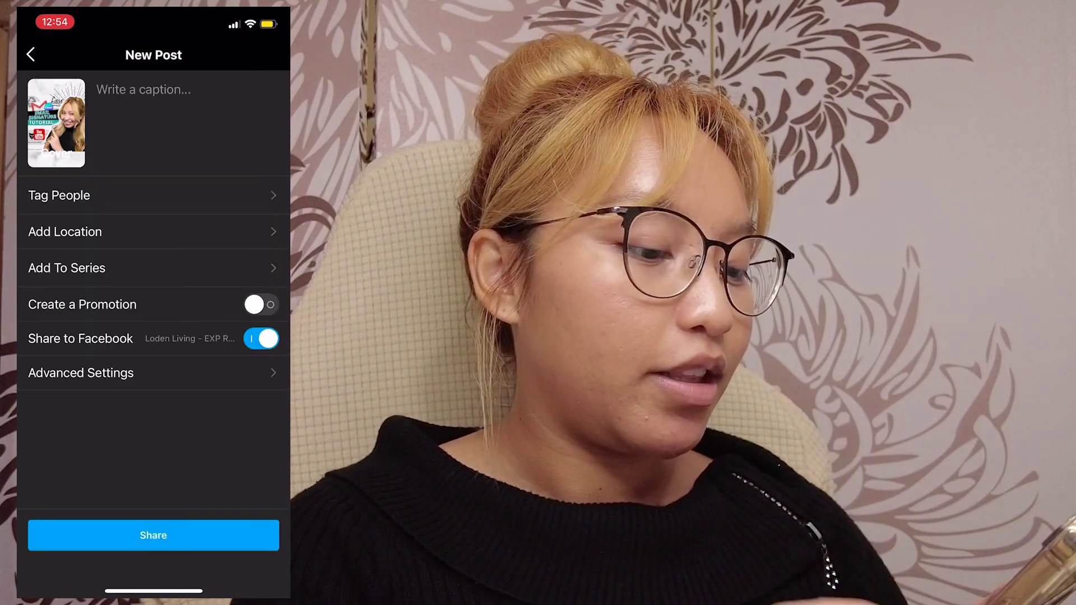
left_click(67, 268)
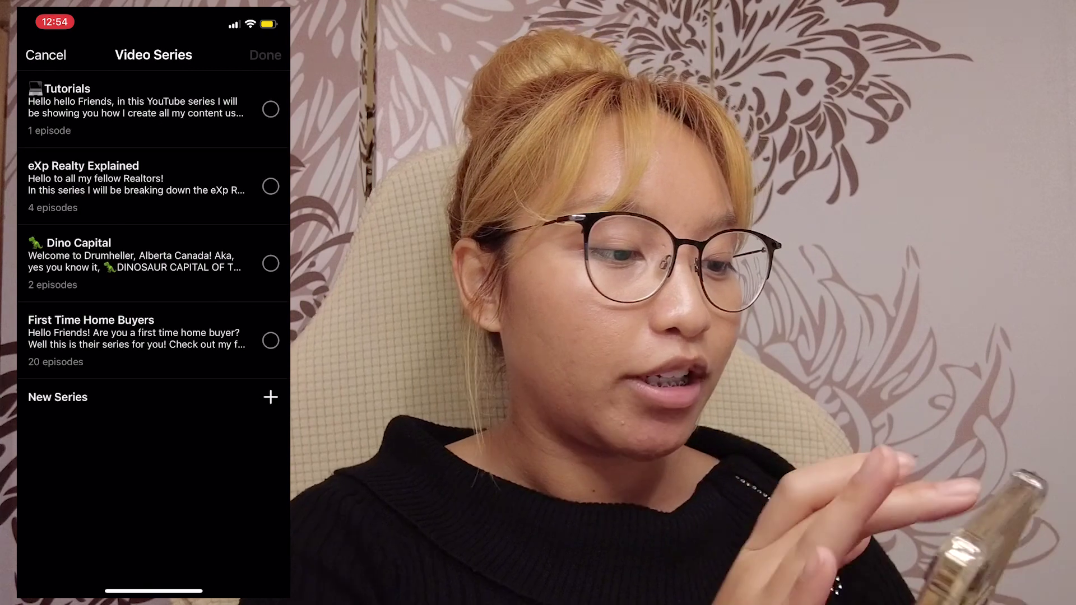
left_click(45, 55)
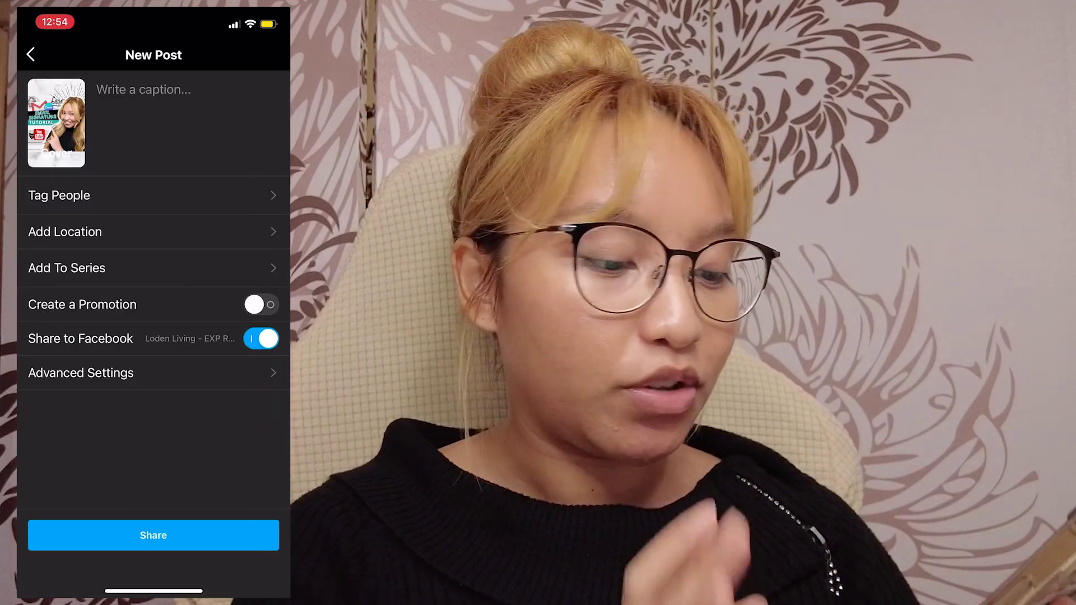